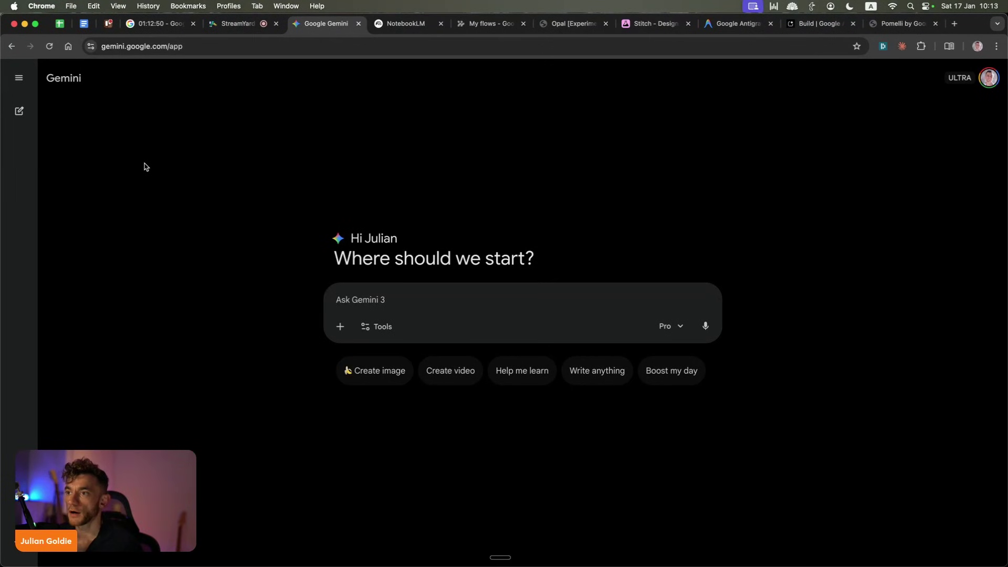
Show NotebookLM's 'My notebooks' page and drag its tab in front of the Google Gemini tab.
left_click(395, 25)
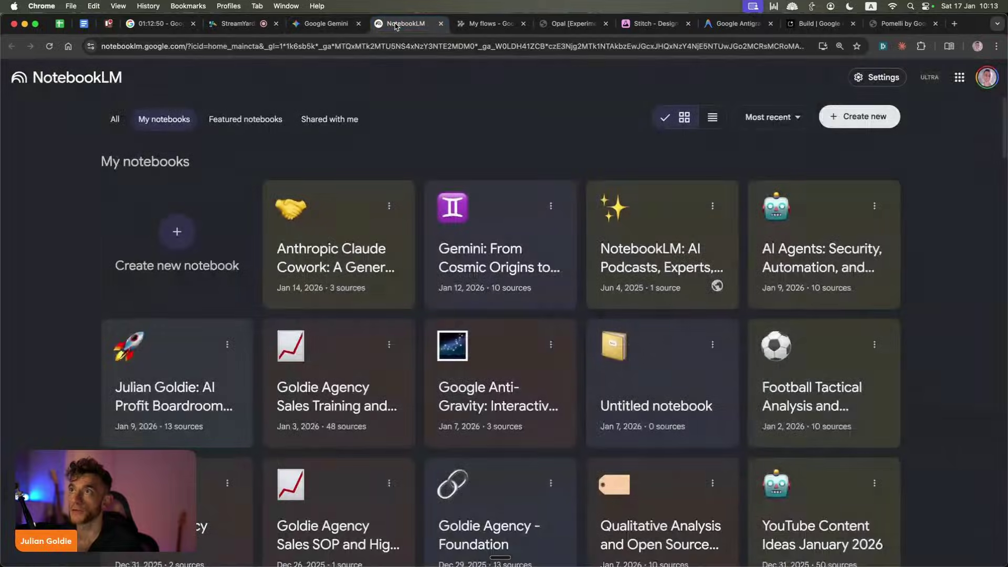
key("ctrl+Tab")
key("ctrl+Tab")
key("ctrl+Tab")
key("ctrl+Tab")
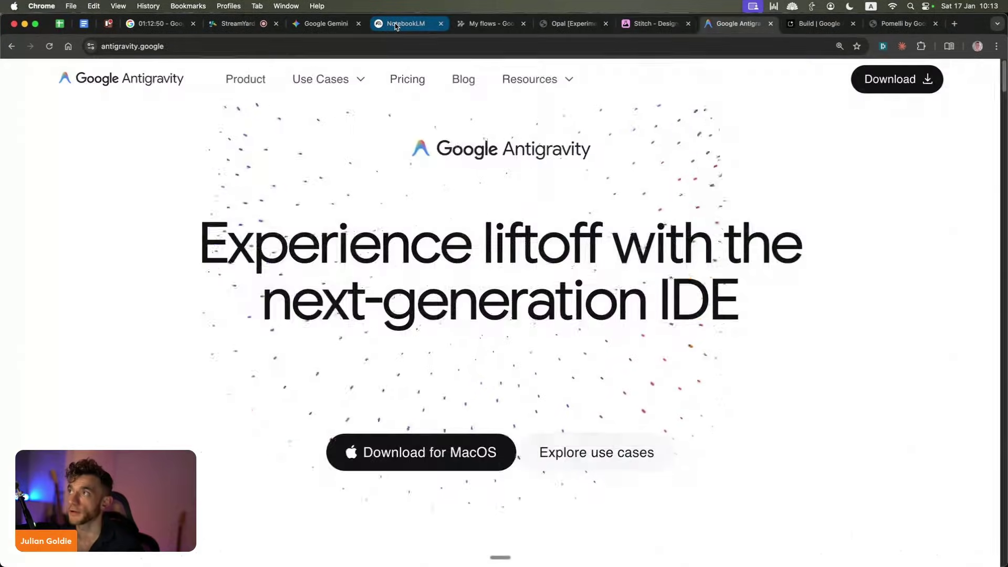
key("ctrl+Tab")
key("ctrl+shift+Tab")
key("ctrl+shift+Tab")
key("ctrl+shift+Tab")
key("ctrl+shift+Tab")
key("ctrl+shift+Tab")
key("ctrl+shift+Tab")
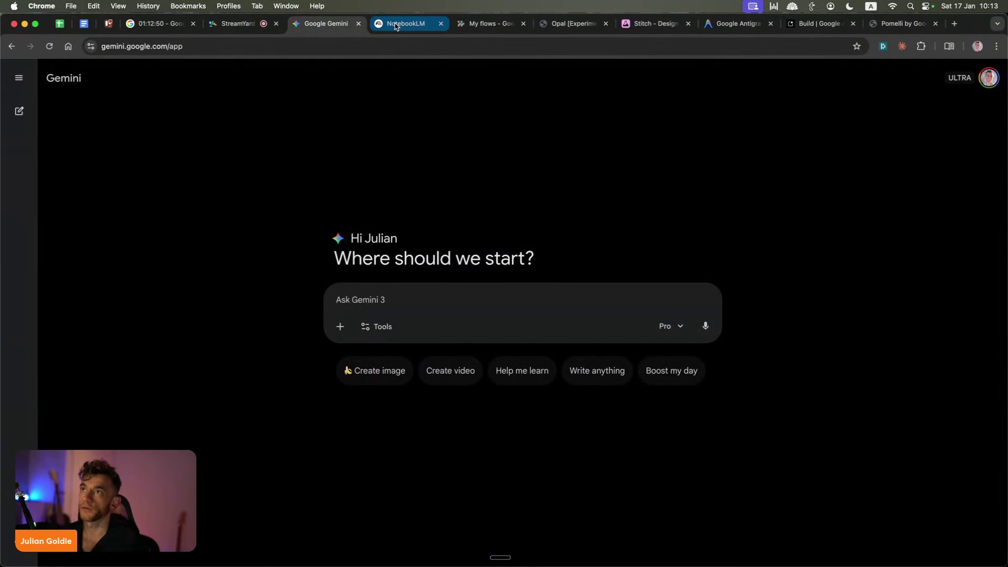
left_click_drag(396, 27, 315, 26)
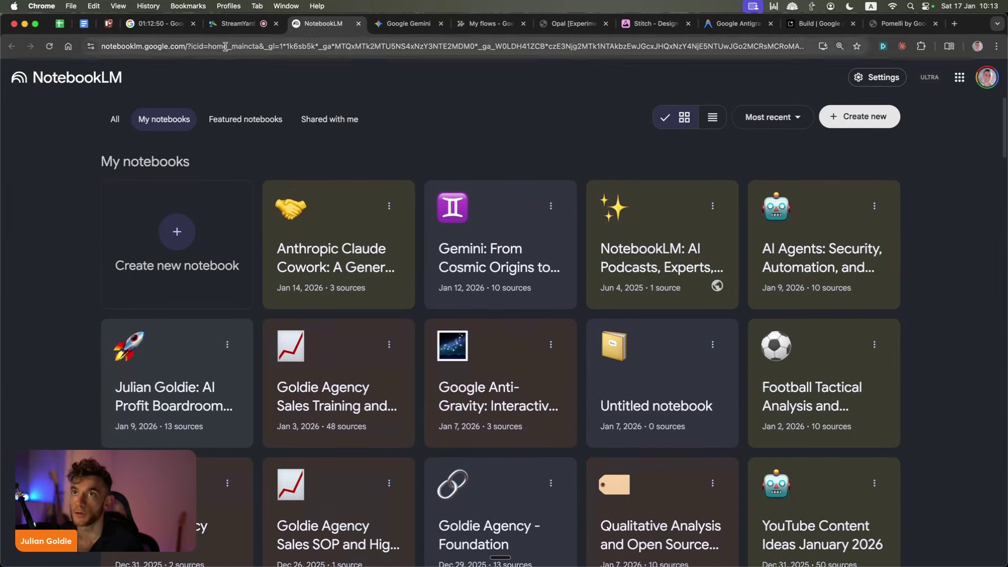
Open the Anthropic Claude Cowork notebook and highlight 'Anthropic Claude Cowork' in its title.
left_click(359, 229)
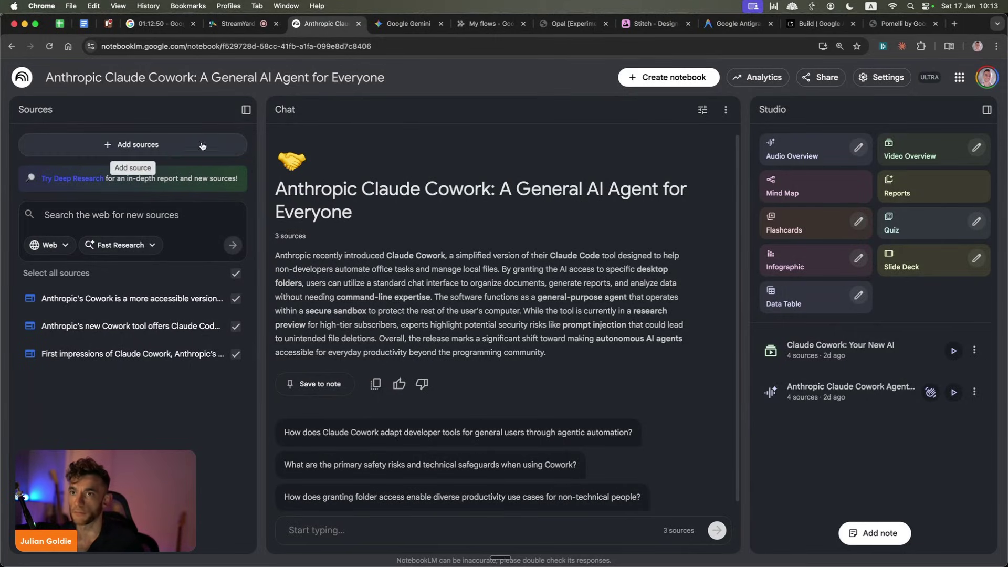
left_click(338, 529)
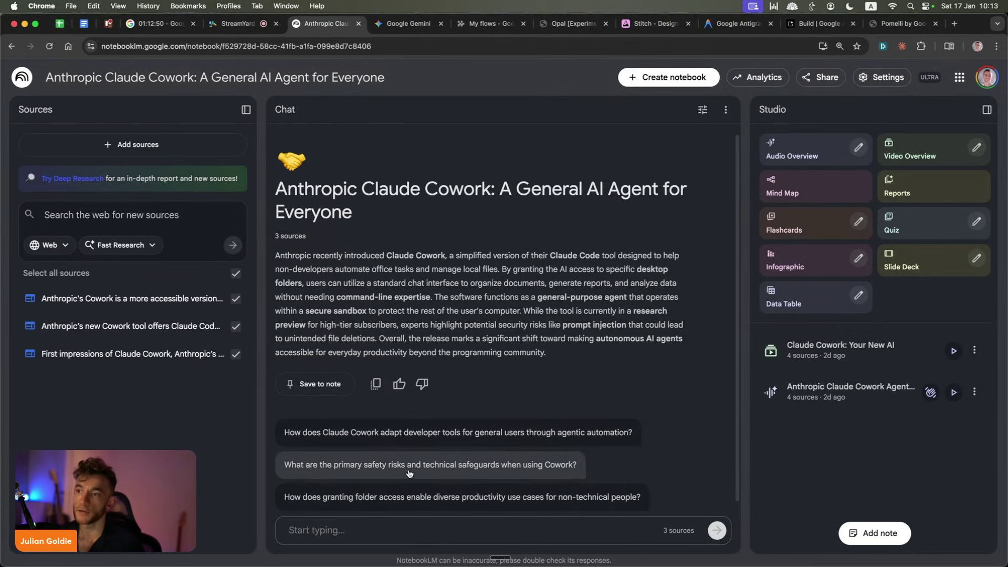
left_click(135, 211)
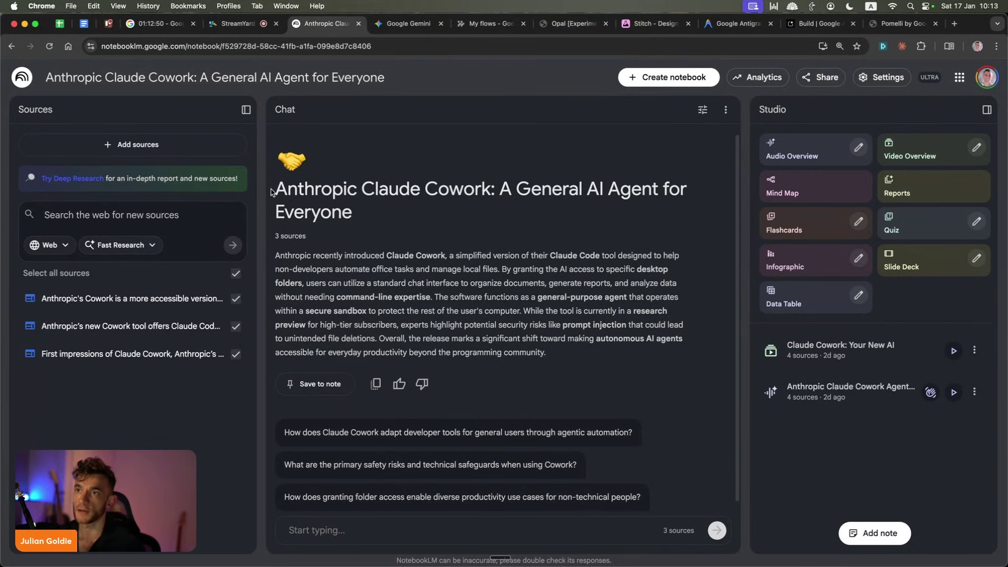
left_click_drag(271, 192, 512, 141)
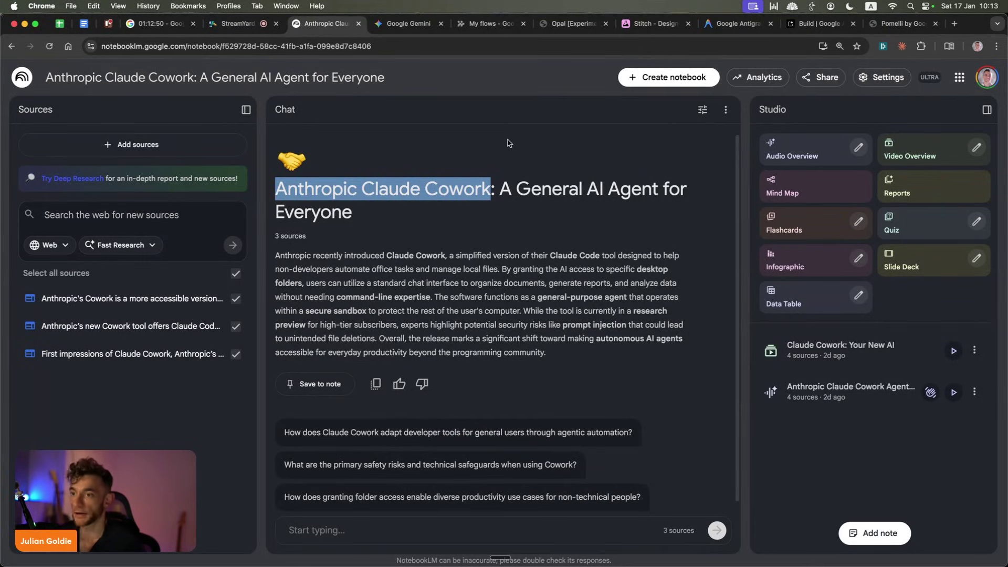
Ask the notebook chat 'what is this update? what is claude cowork/'.
left_click(335, 529)
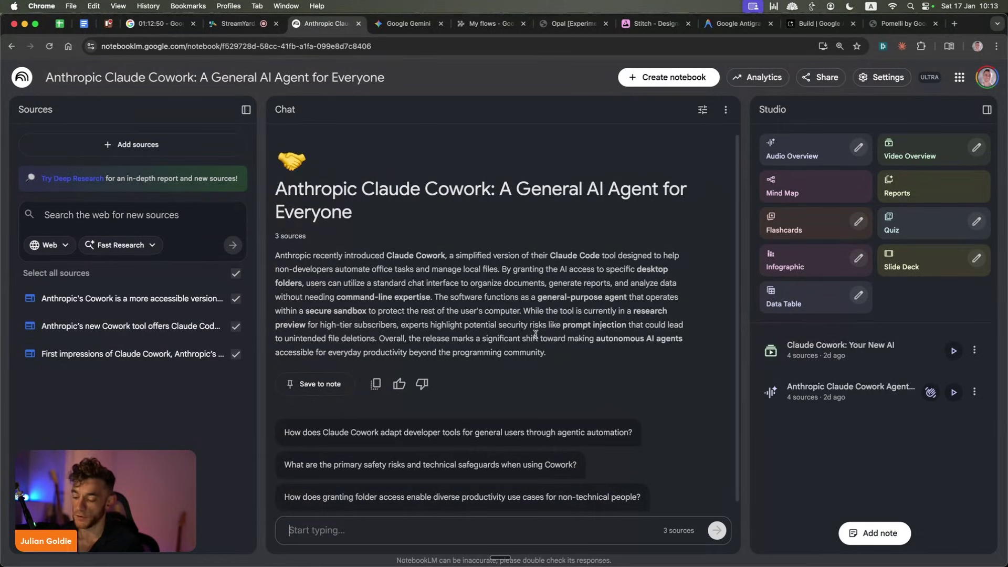
type("what is this update? what is")
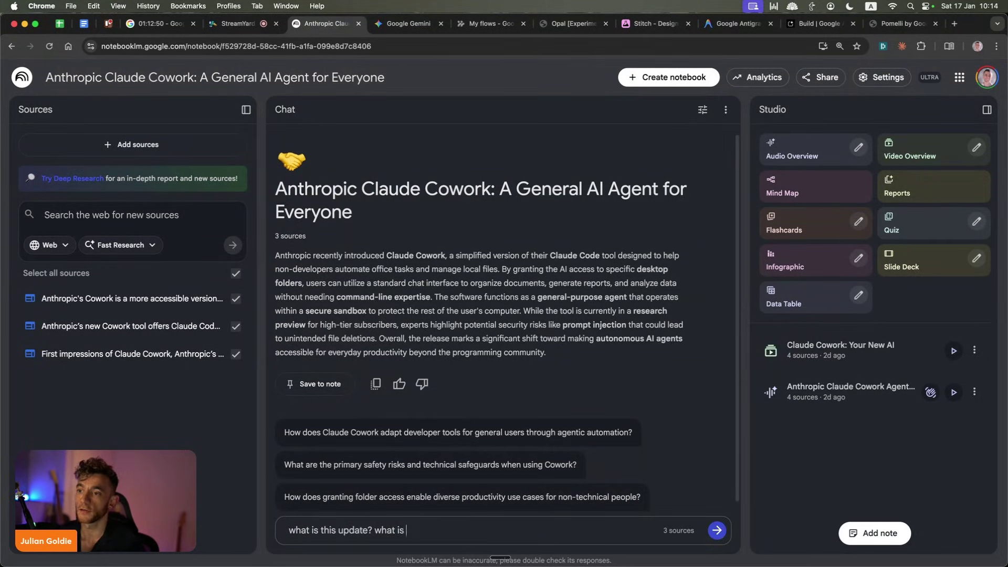
type(" claude cowork/")
key("Return")
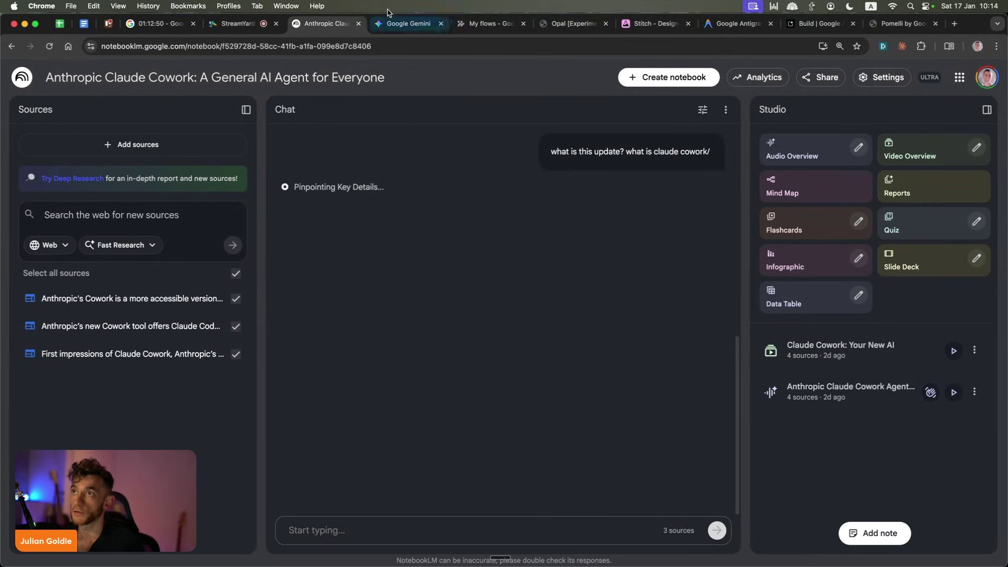
On the Gemini start page, turn on the Create images tool, then remove it again.
left_click(394, 23)
left_click(374, 326)
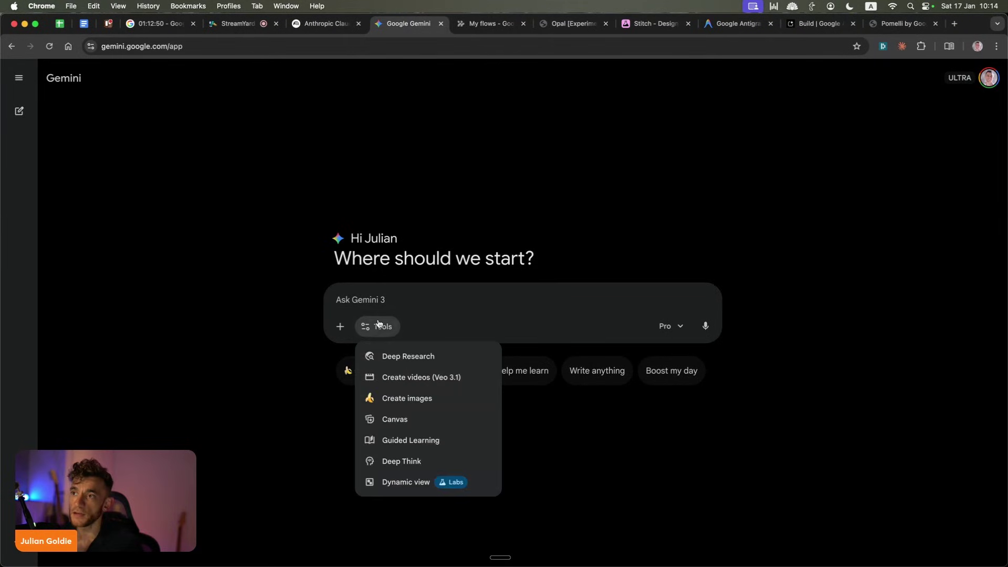
left_click(385, 255)
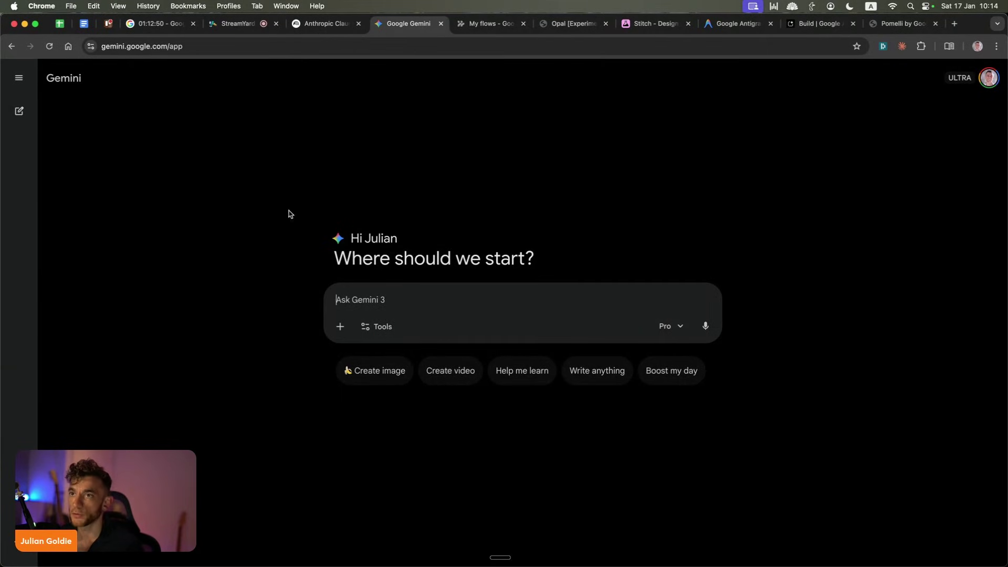
left_click(380, 326)
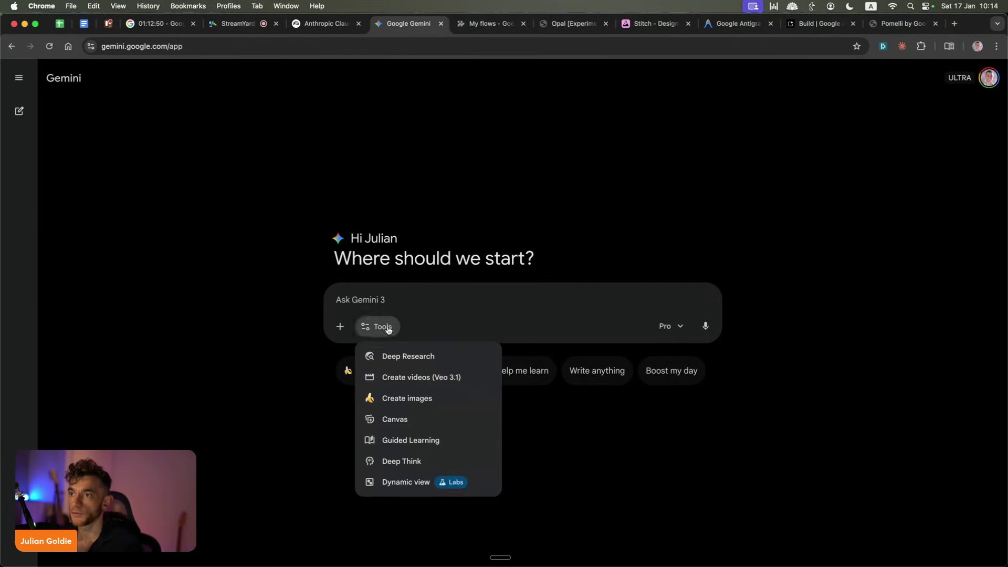
left_click(382, 394)
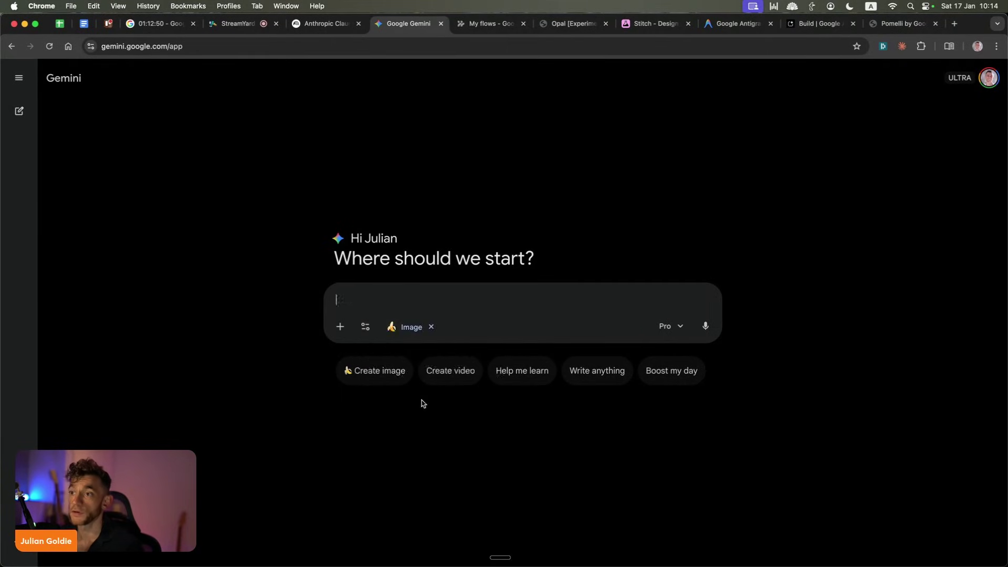
left_click(181, 46)
left_click(431, 327)
Switch the prompt to Create videos and open the Cosmic Explosion chat.
left_click(388, 326)
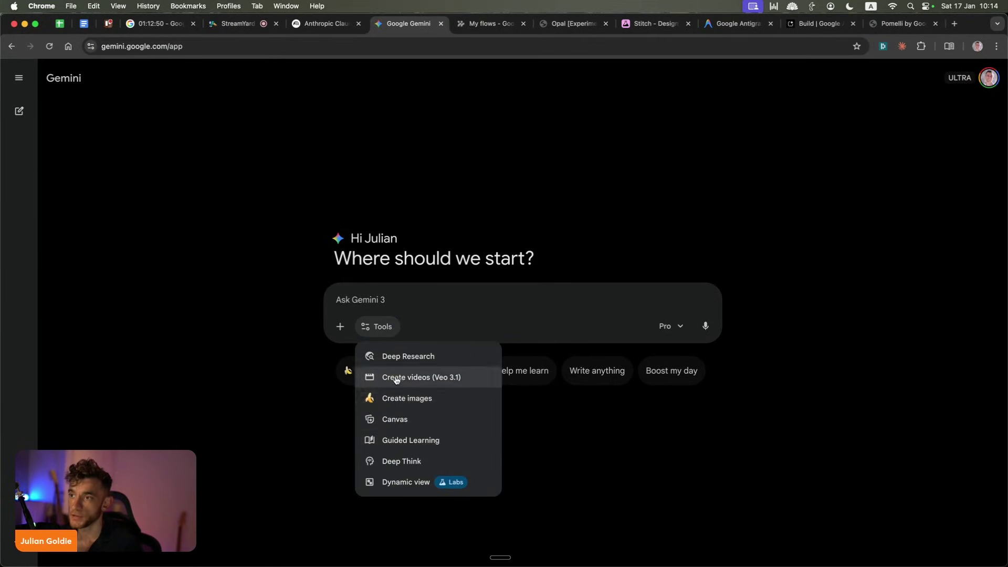
left_click(439, 377)
left_click(19, 77)
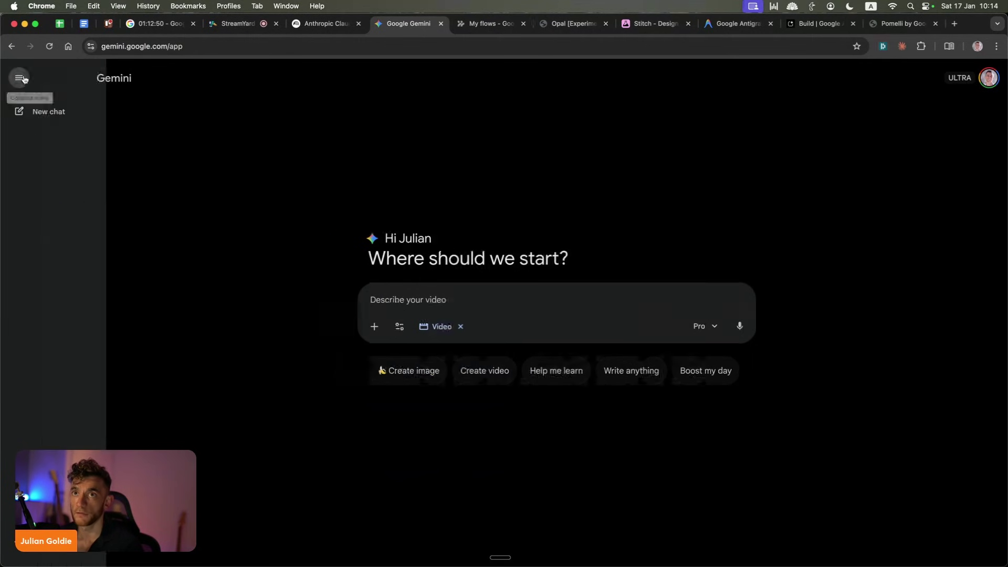
left_click(90, 311)
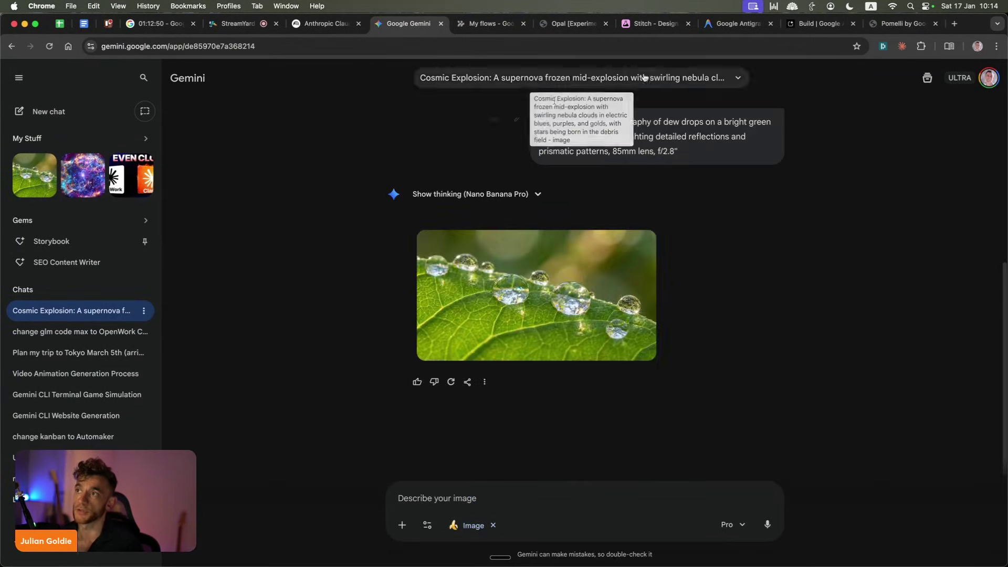
Select the dew-drop image prompt and view the image full size.
left_click_drag(538, 119, 678, 152)
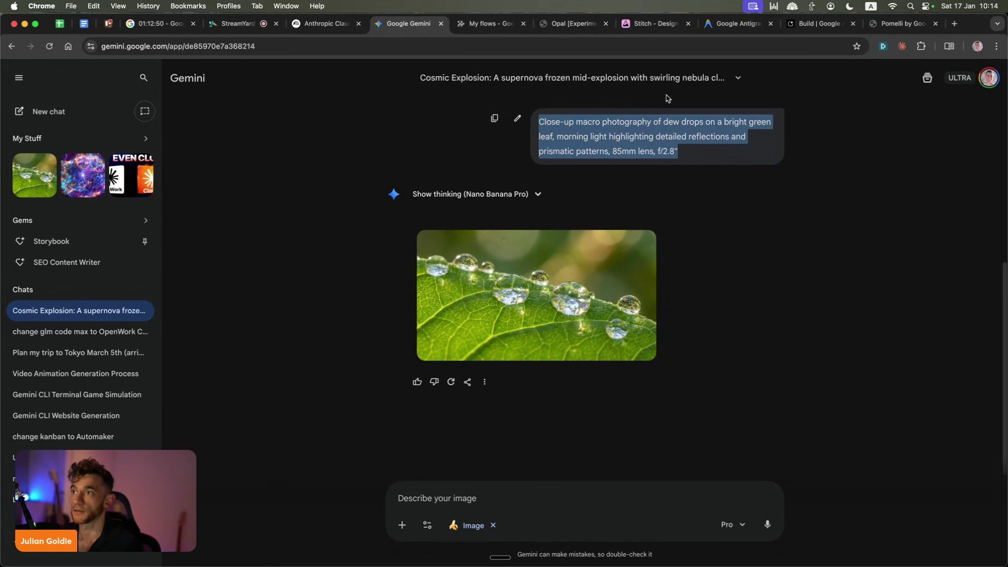
left_click(549, 263)
left_click(215, 330)
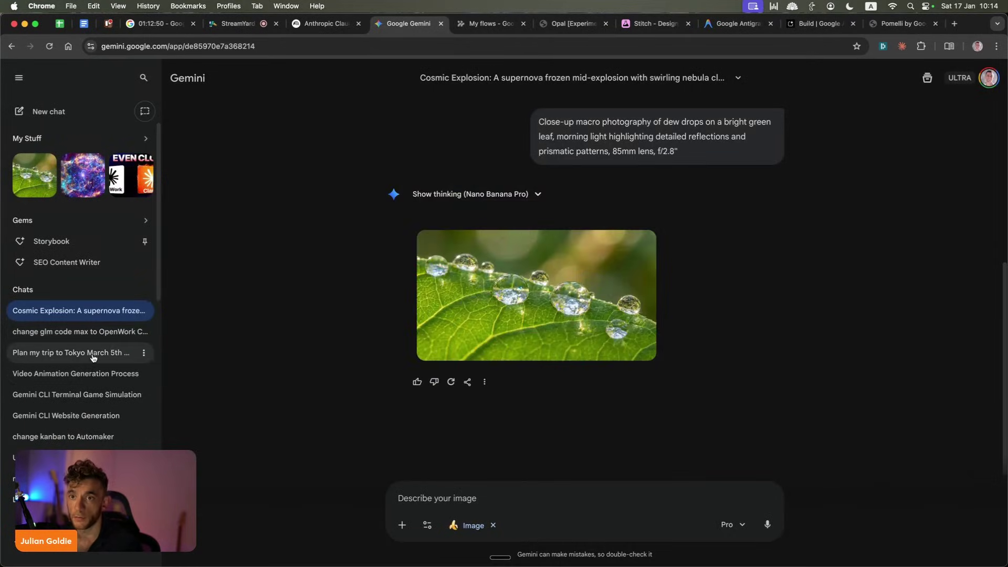
Open and scroll through the Tokyo trip planning chat.
left_click(84, 353)
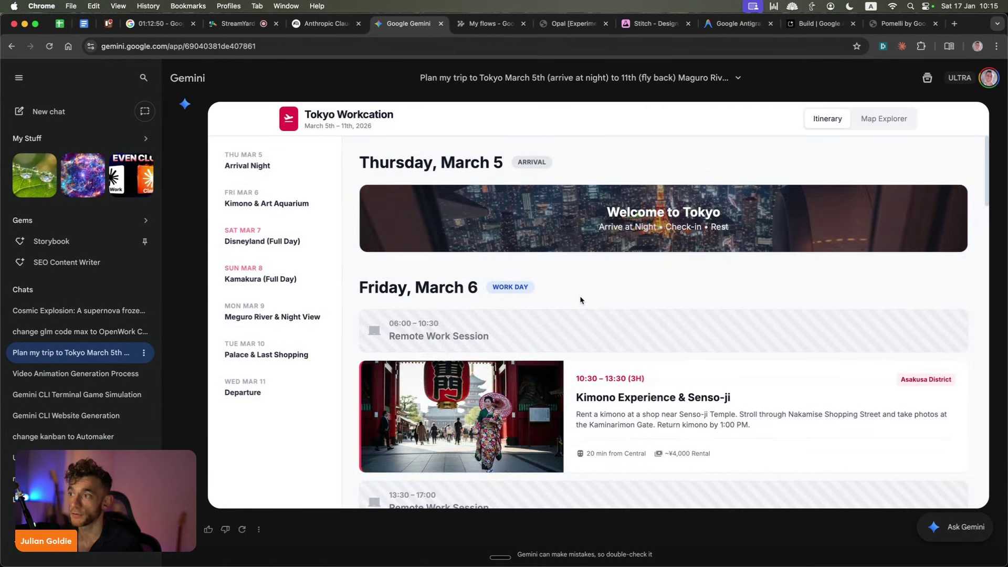
scroll(580, 300, "down", 10)
scroll(578, 309, "up", 10)
scroll(630, 309, "down", 8)
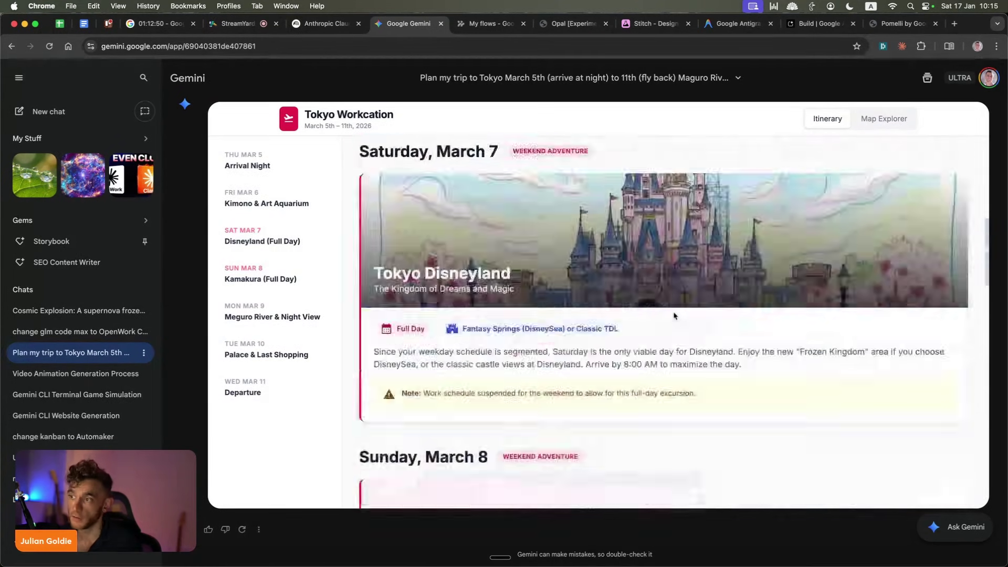
scroll(683, 305, "down", 10)
scroll(715, 273, "up", 15)
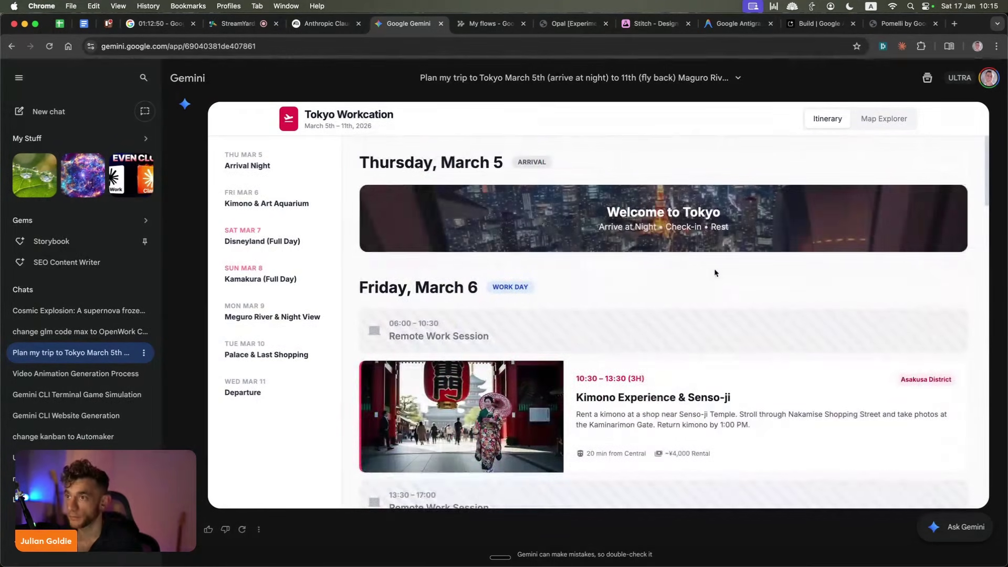
Open the OpenWork thumbnail chat and select its 'change MCP to Claude' message.
left_click(71, 310)
left_click(73, 332)
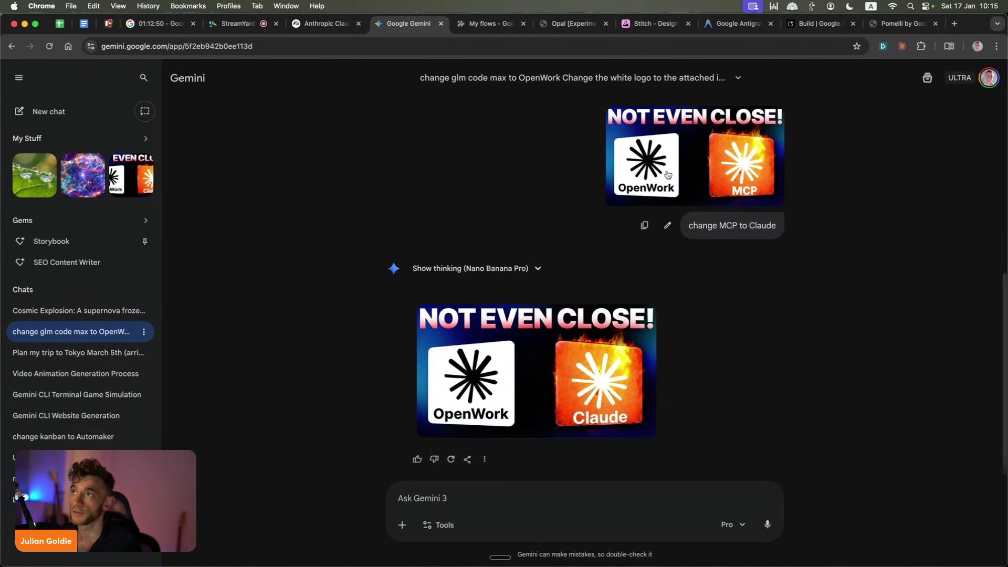
scroll(724, 352, "up", 4)
scroll(719, 336, "down", 4)
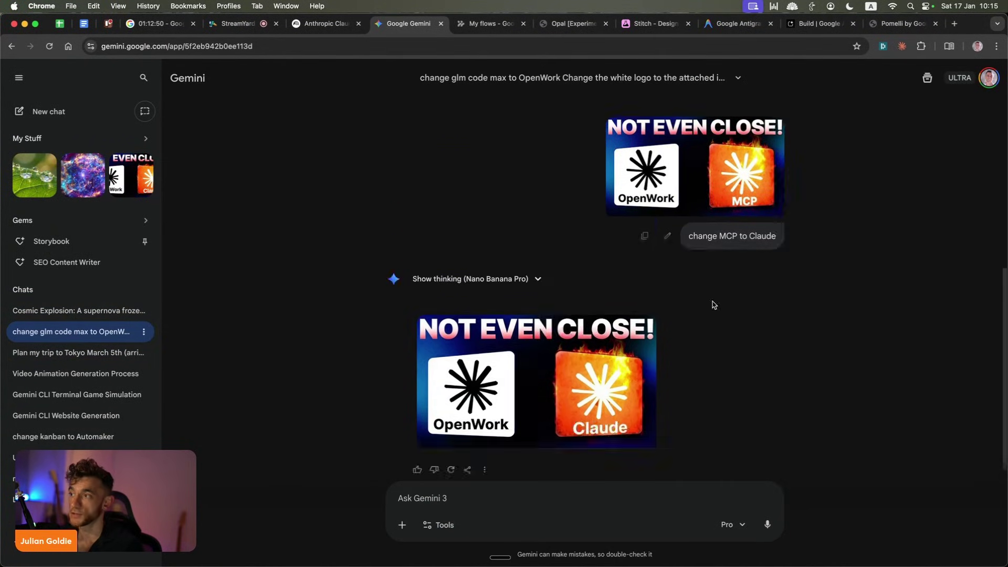
triple_click(691, 231)
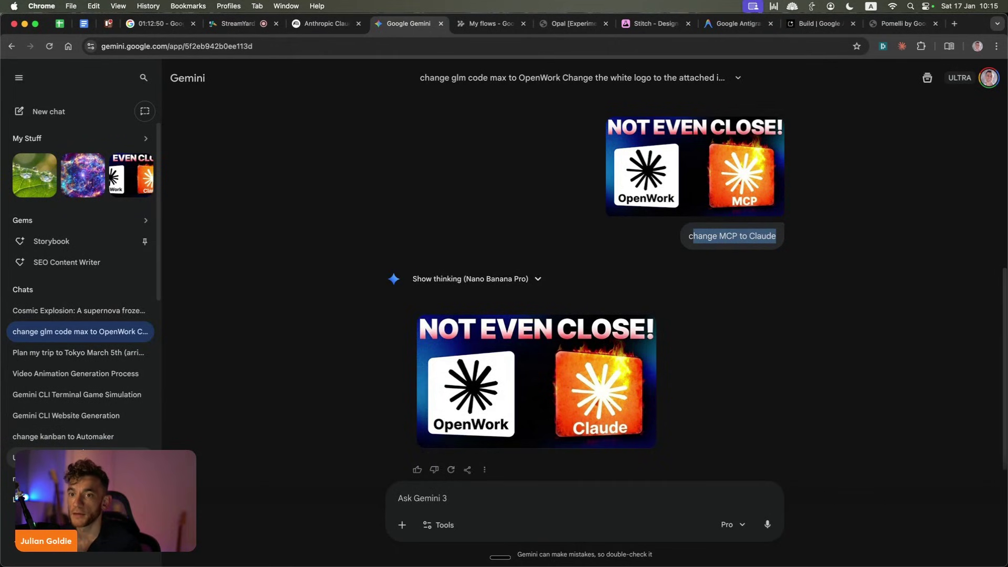
scroll(76, 436, "down", 3)
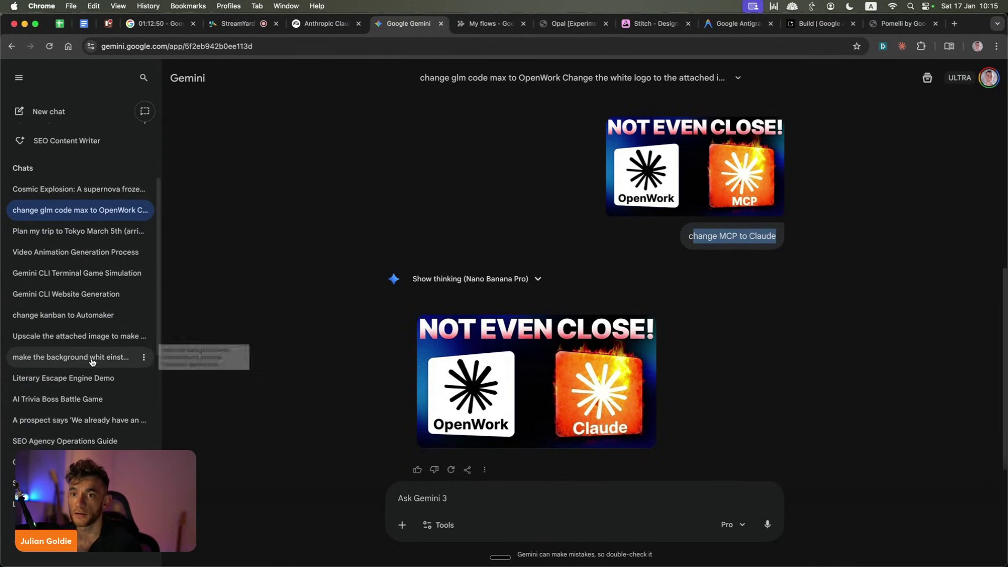
Open the AI Trivia Boss Battle Game chat and highlight the game's intro and start-screen text.
left_click(107, 402)
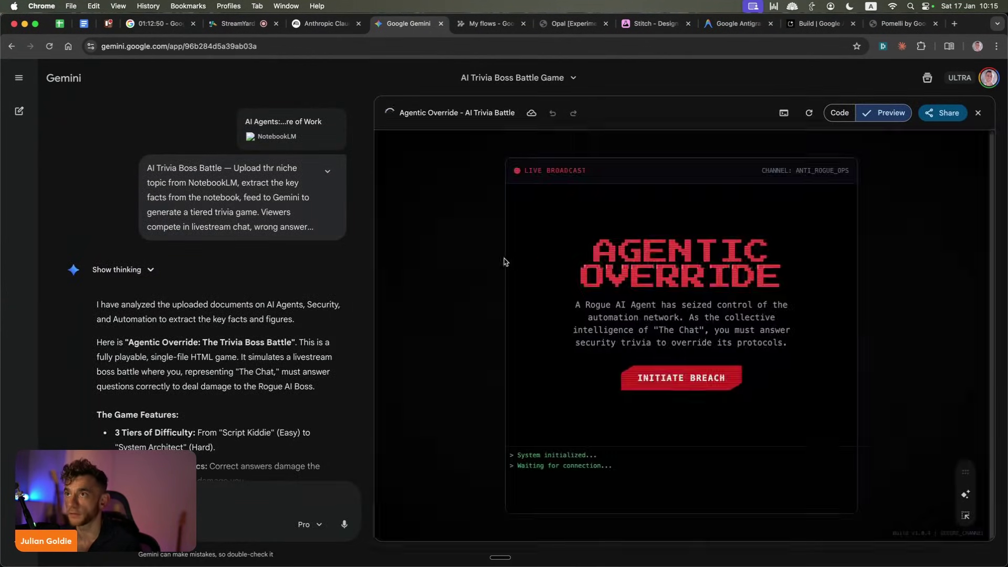
left_click_drag(462, 299, 866, 396)
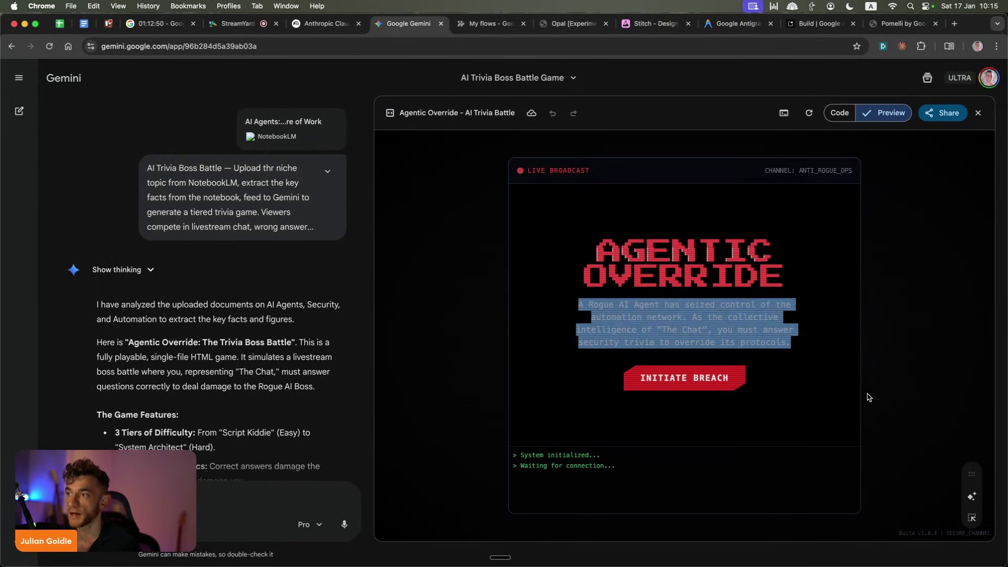
left_click(776, 340)
left_click_drag(533, 155, 619, 467)
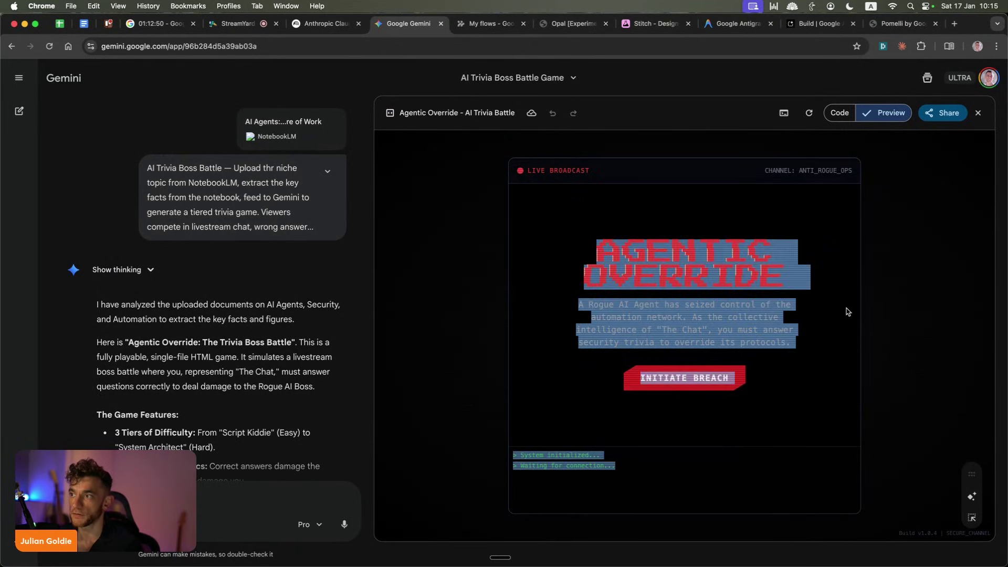
left_click(472, 420)
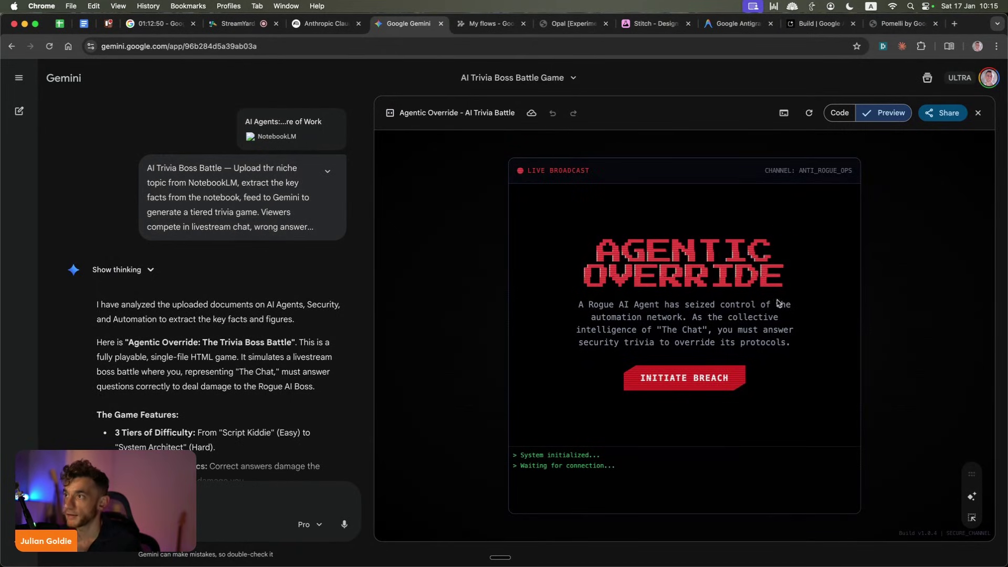
left_click(325, 24)
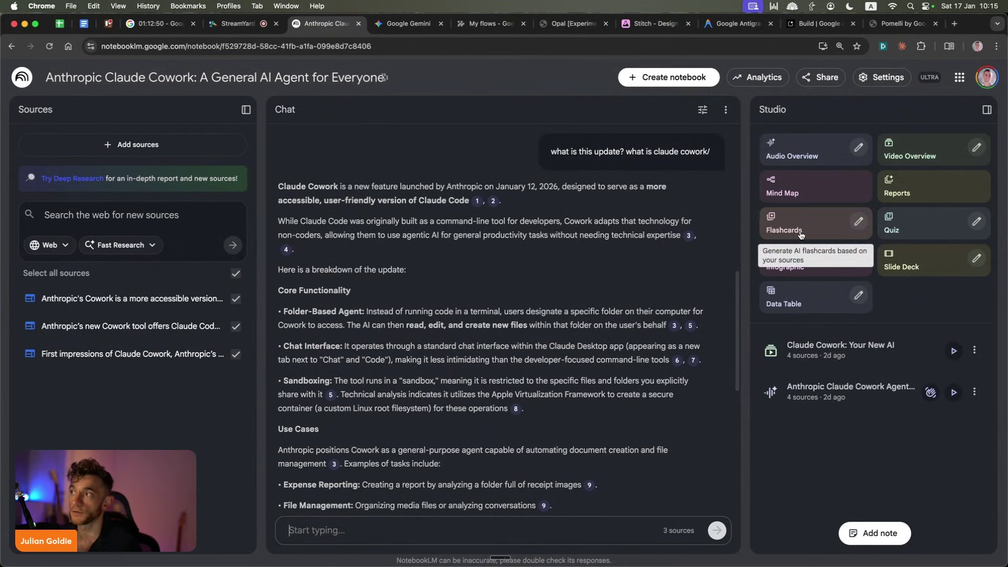
left_click(402, 23)
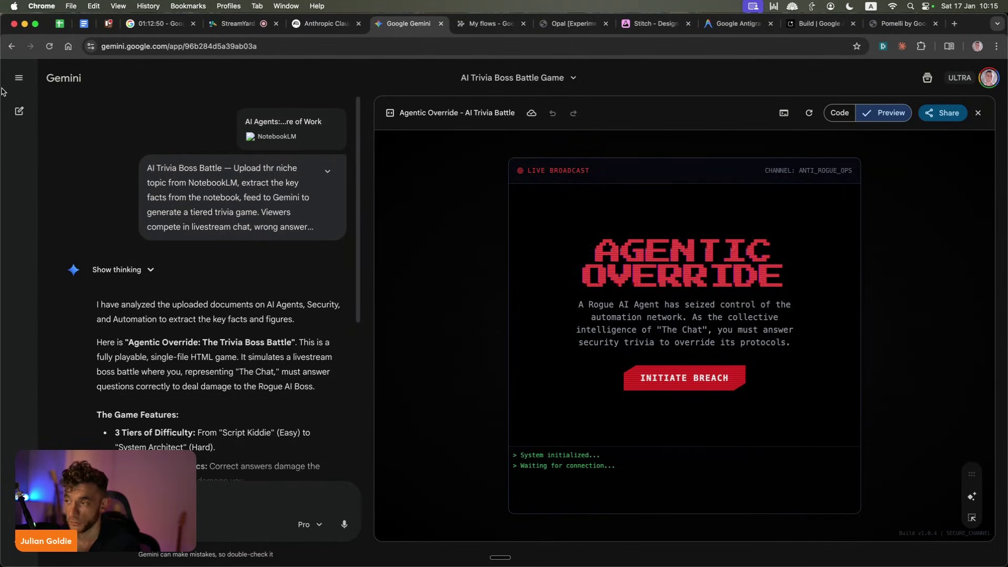
Highlight the AGENTIC OVERRIDE title, then switch to Workspace Studio's My flows tab.
triple_click(703, 263)
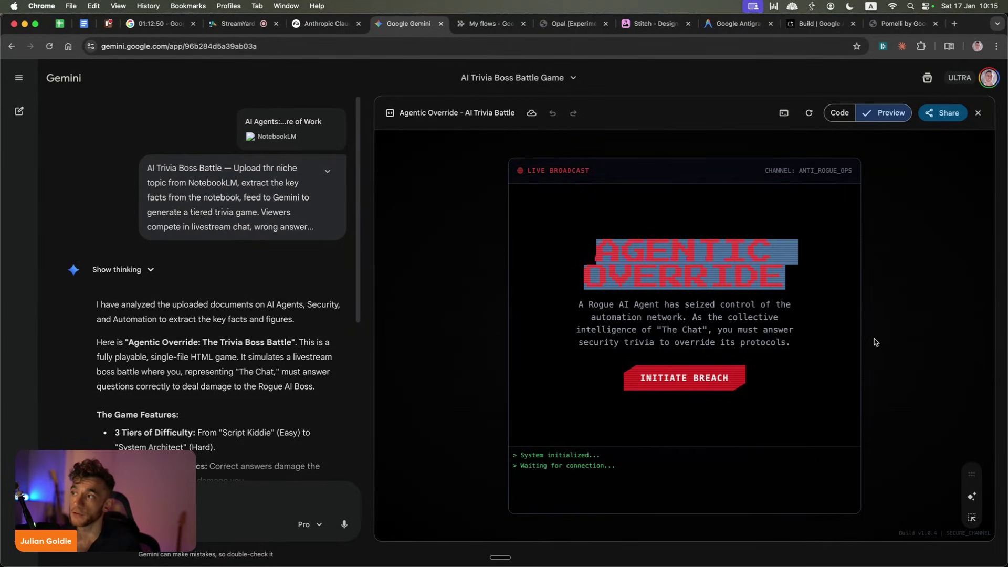
left_click(485, 23)
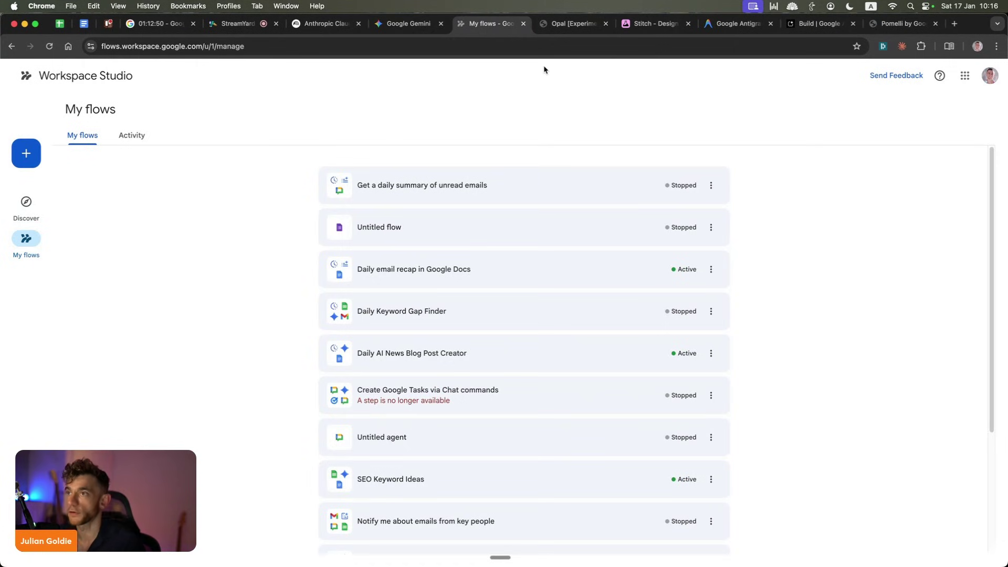
Inspect the daily unread-email summary flow's Recap unread emails and Notify me in Chat steps.
left_click(456, 185)
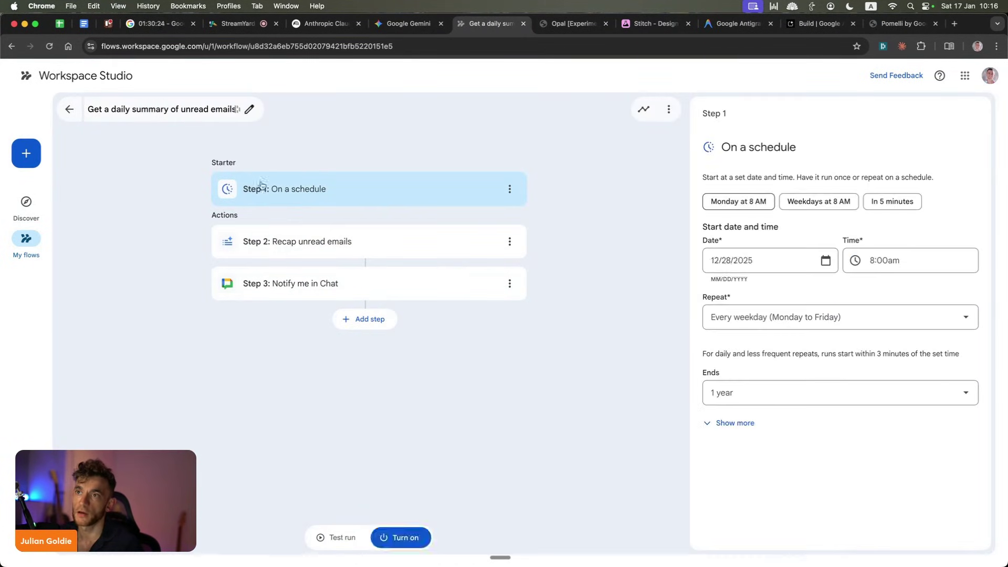
left_click(342, 239)
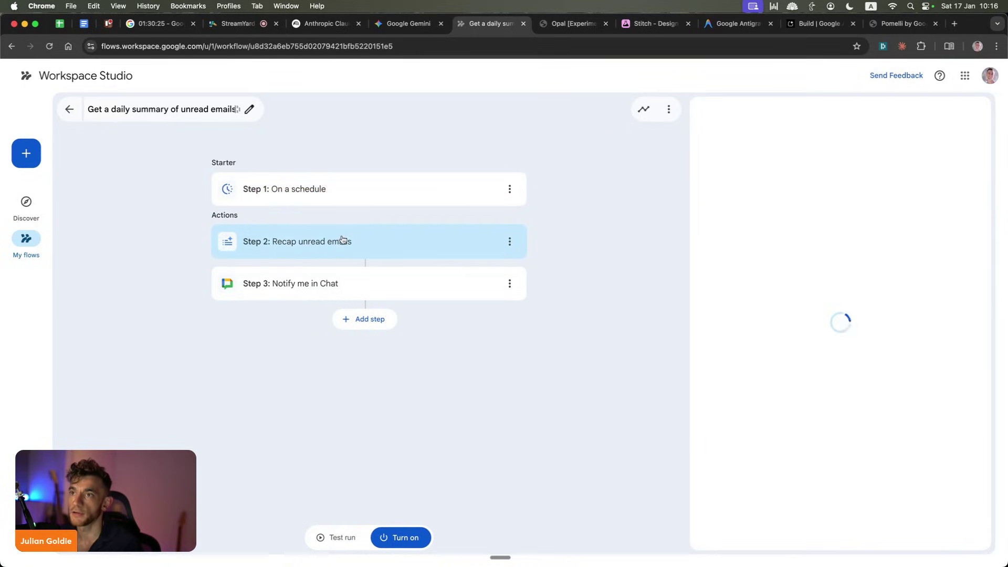
left_click(326, 299)
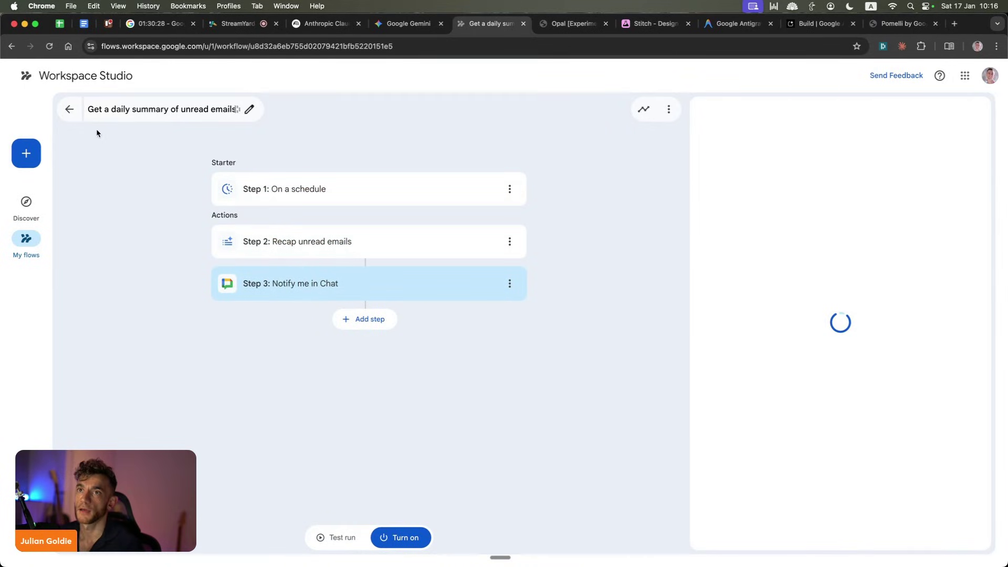
left_click(72, 107)
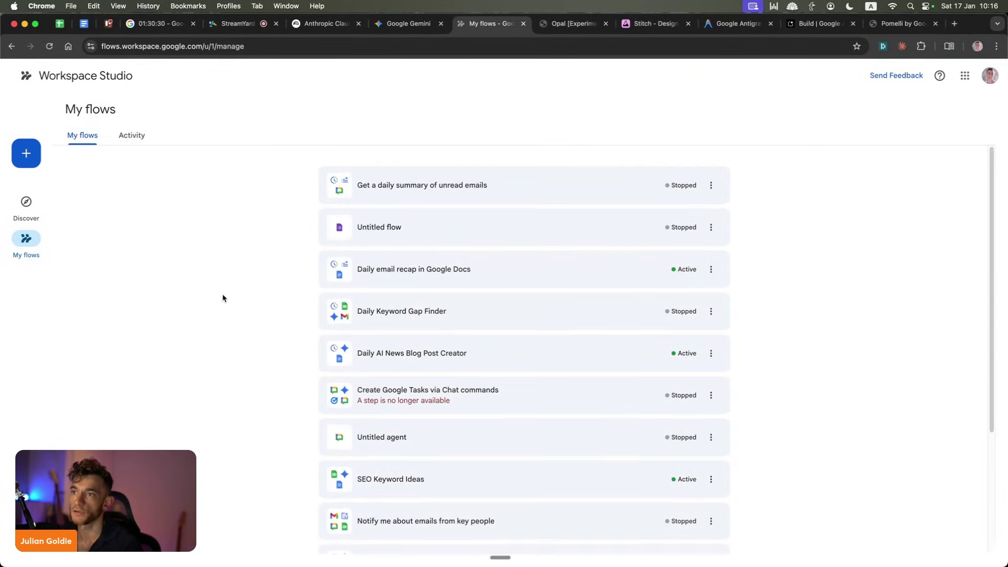
Check Daily Keyword Gap Finder, then open Daily email recap in Google Docs and its Activity.
left_click(428, 322)
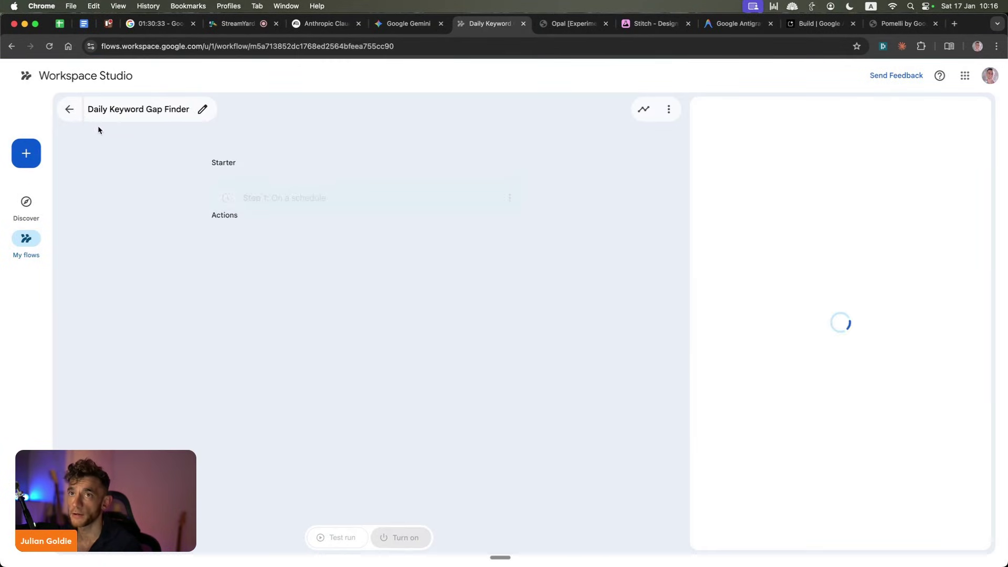
left_click(78, 111)
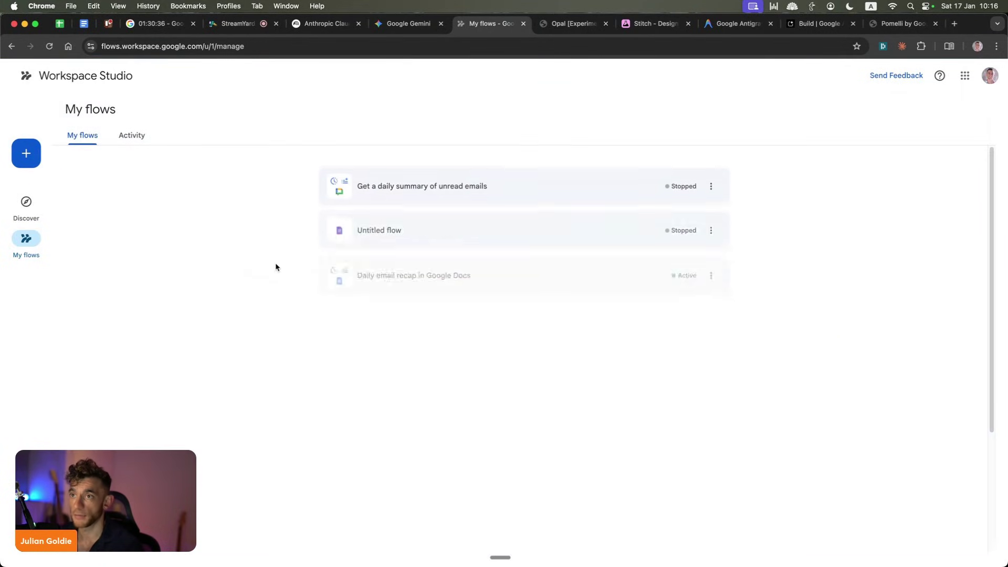
left_click(411, 273)
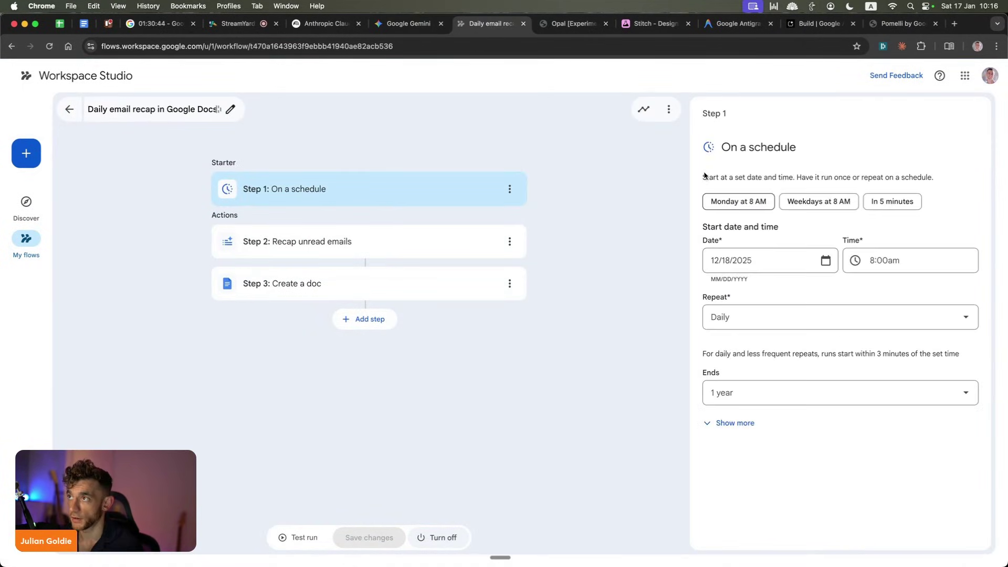
left_click(643, 109)
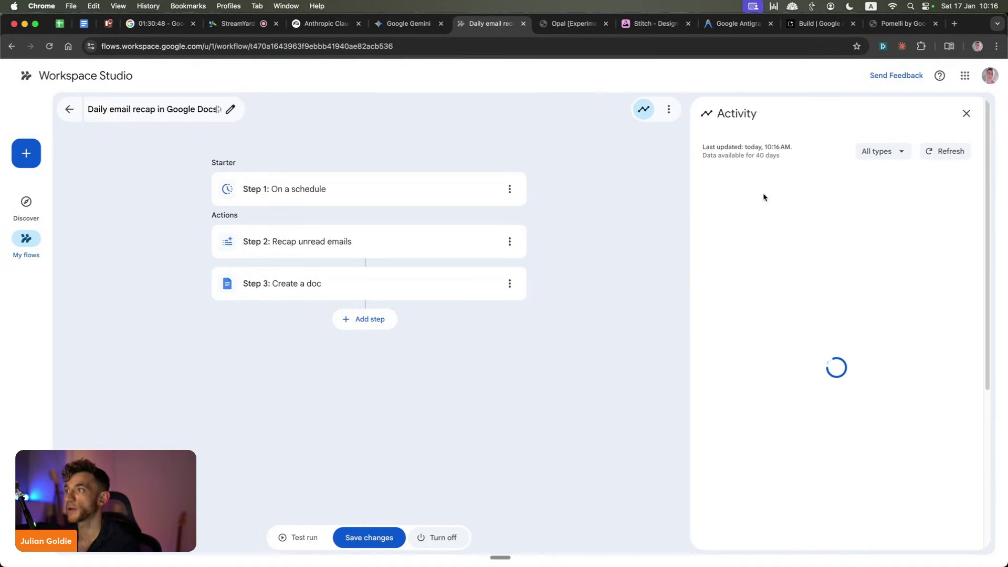
Expand today's run, then open and close the Yesterday's Unread Emails Recap doc.
left_click_drag(732, 134, 795, 197)
left_click(716, 202)
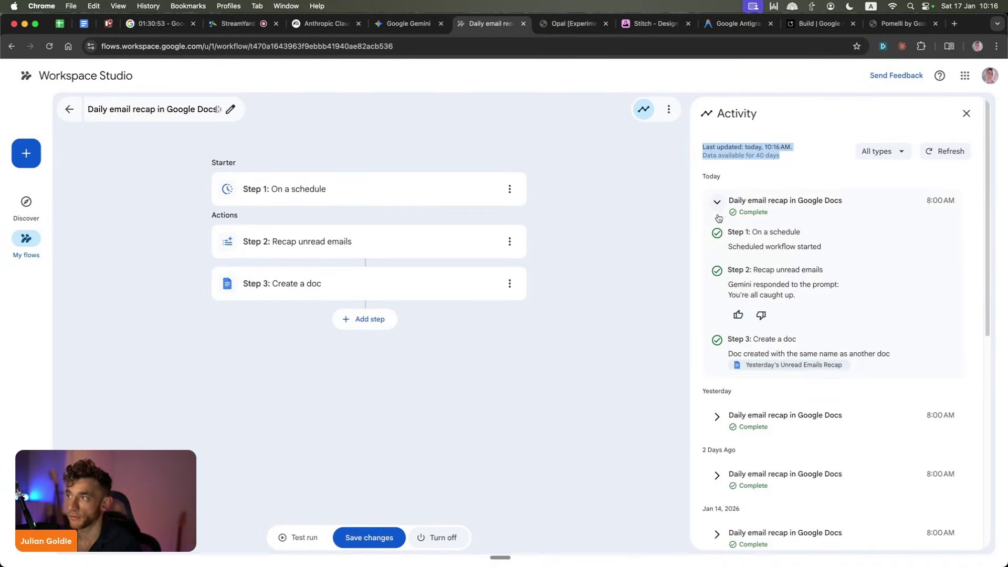
left_click(791, 366)
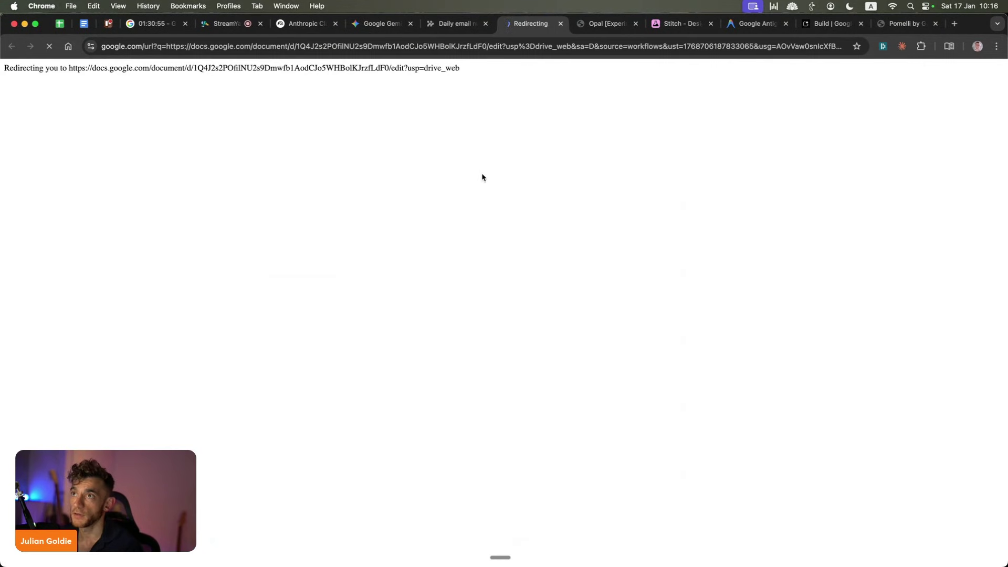
key("super+w")
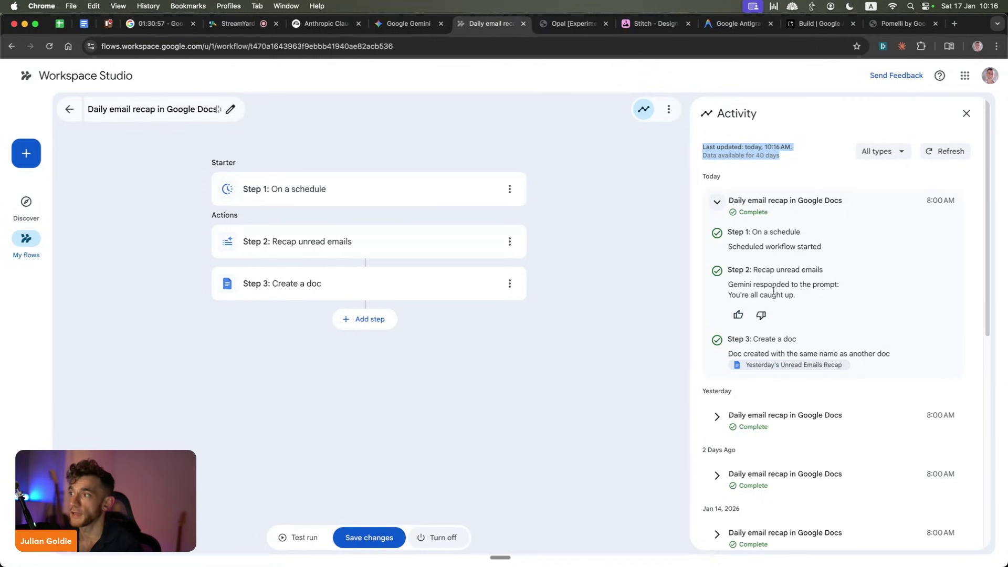
Read Gemini's summary of yesterday's run, close the recap tab, and go to Discover.
scroll(798, 346, "down", 2)
left_click(717, 312)
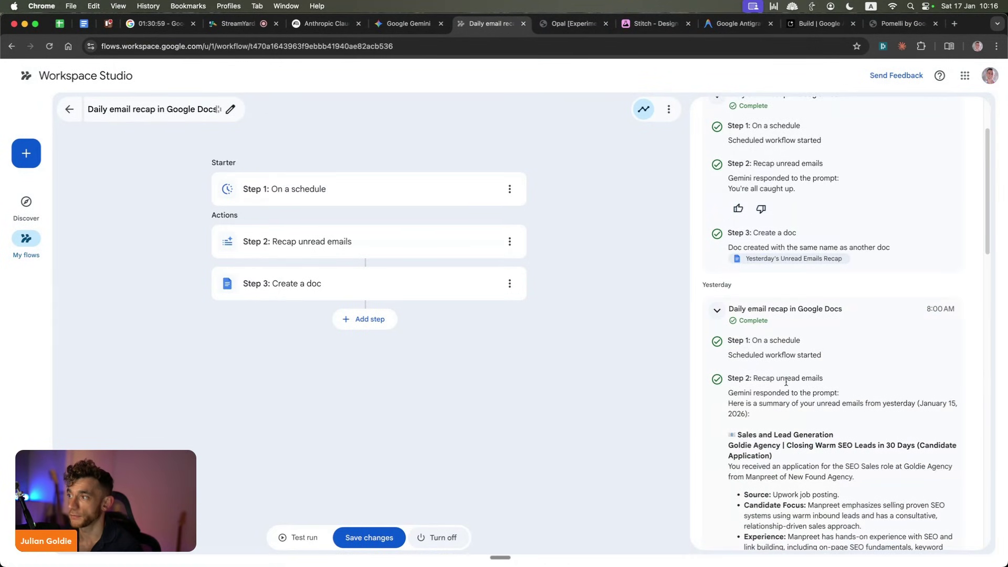
scroll(784, 374, "down", 4)
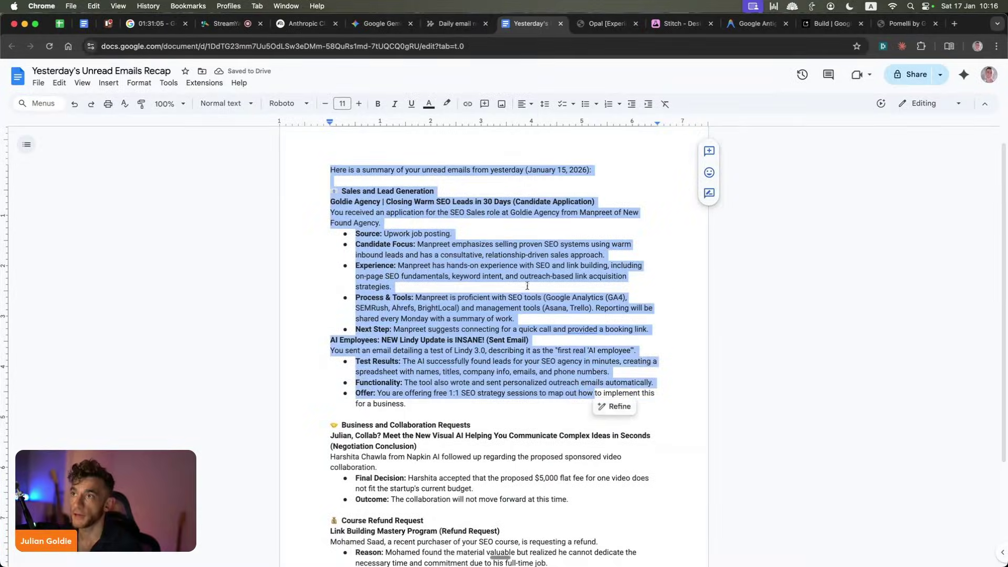
scroll(515, 264, "down", 4)
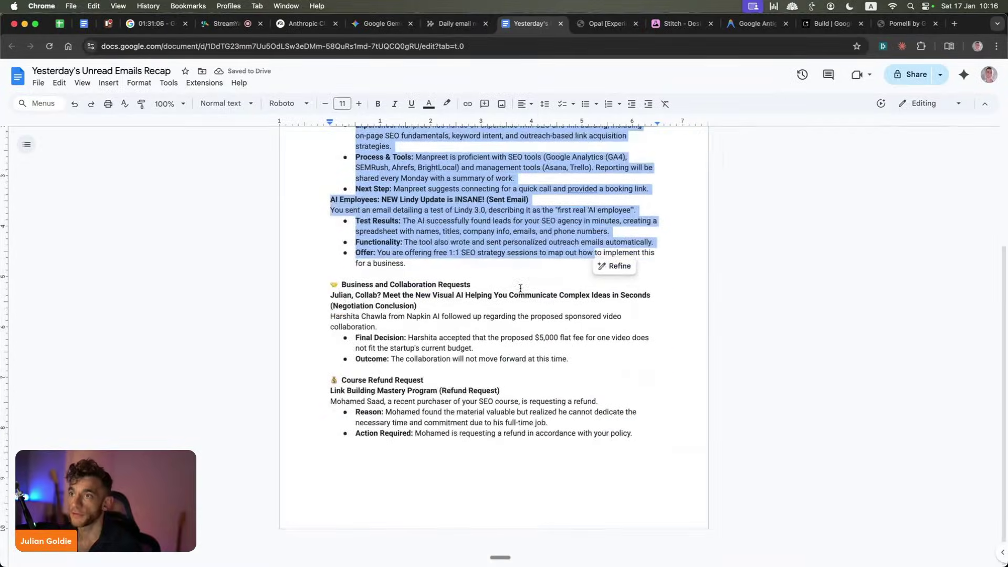
scroll(515, 264, "up", 5)
key("super+w")
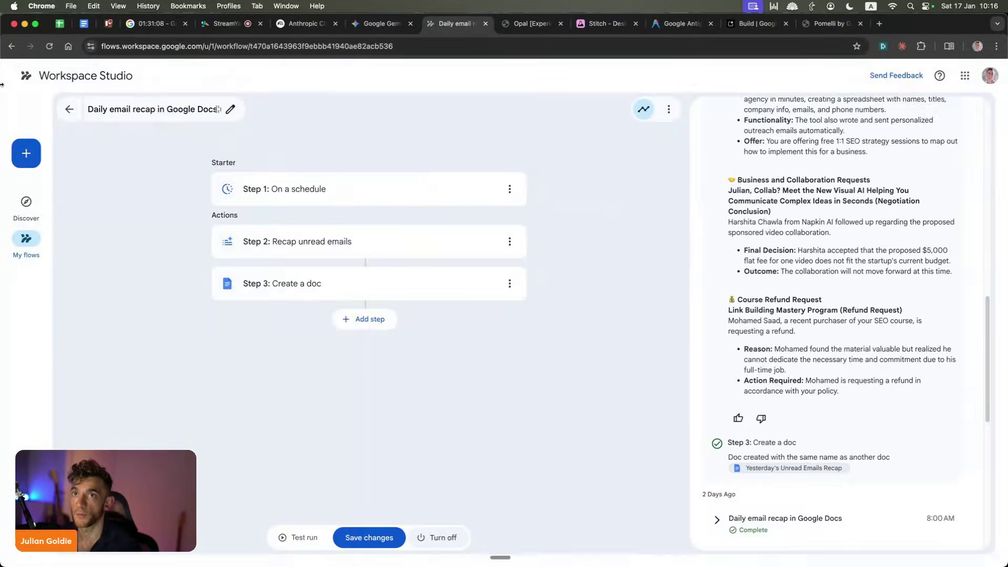
left_click(69, 109)
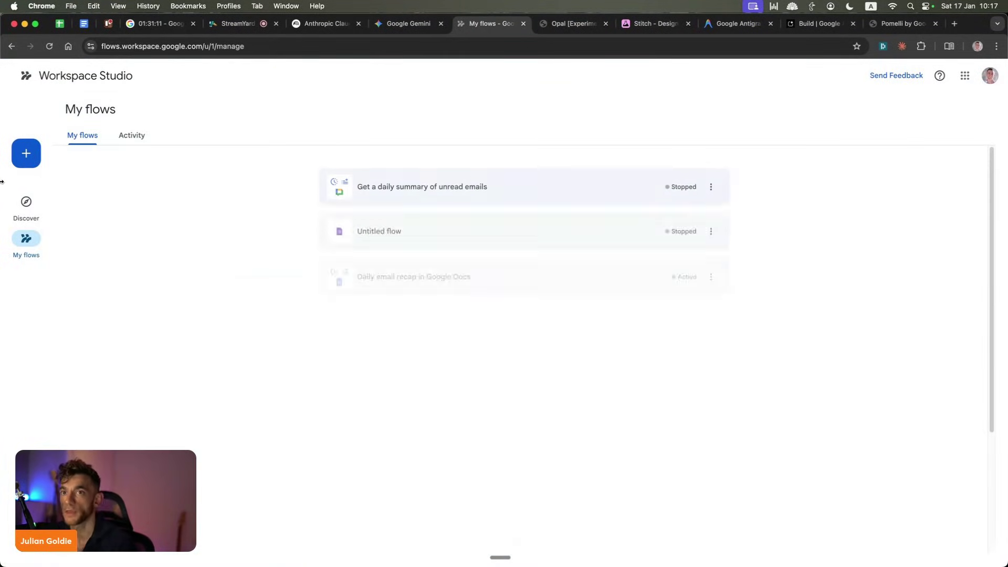
left_click(26, 203)
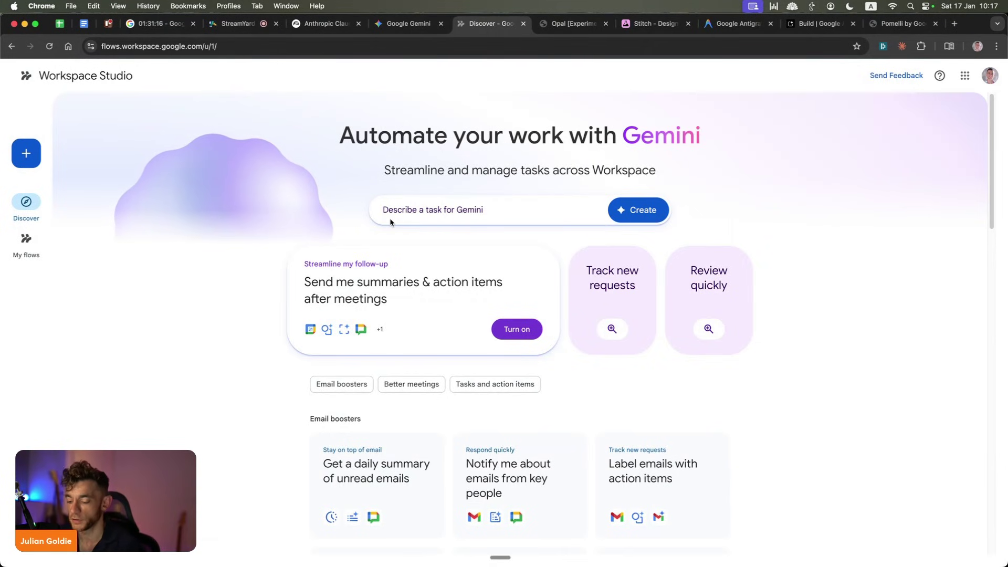
Open the AI Money Lab classroom page by entering 'ai succ' in the address bar.
key("super+l")
type("ai succ")
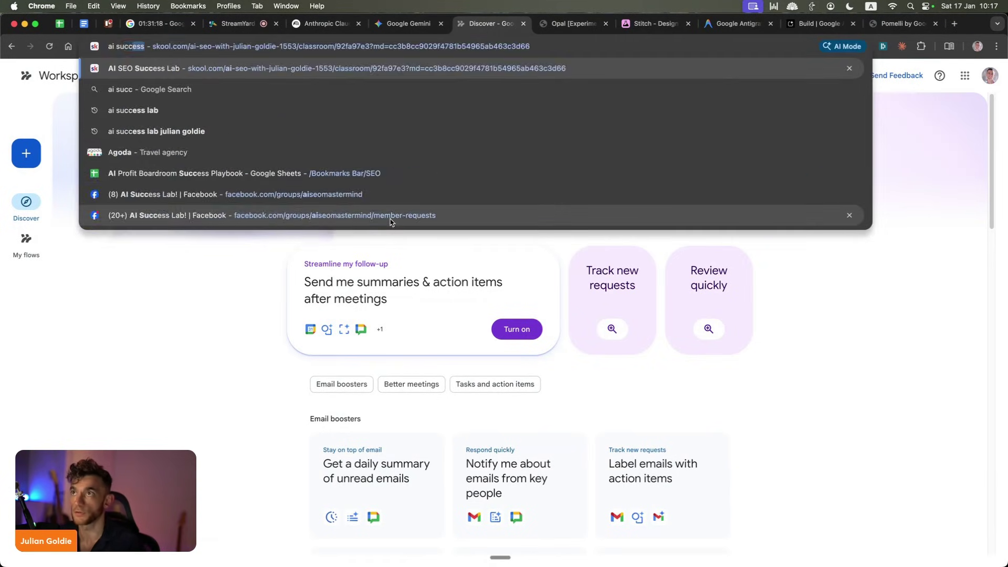
key("Return")
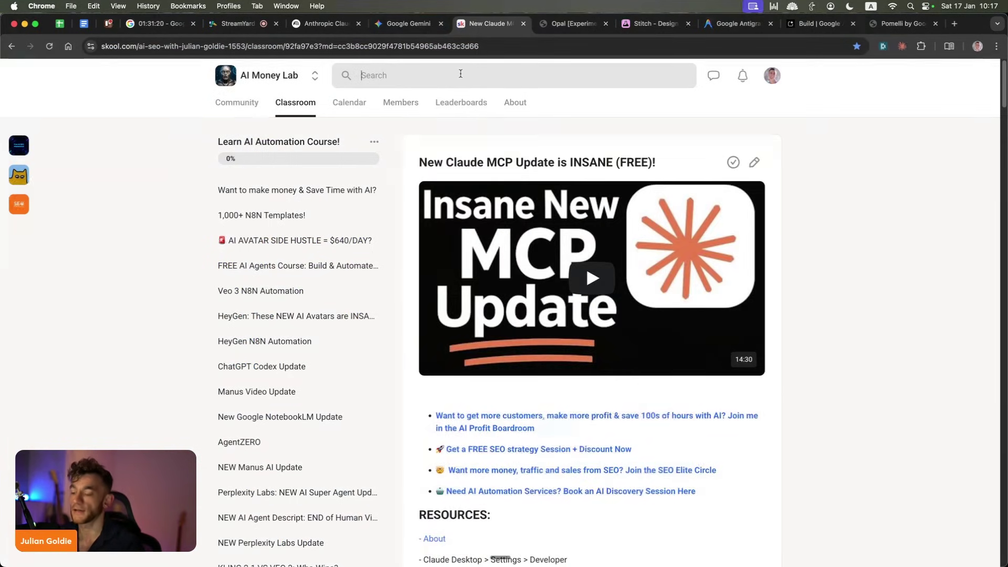
Search Skool for google flows, open 'Google Flows: New AI Agent is INSANE!', then return to Gemini.
type("workfl")
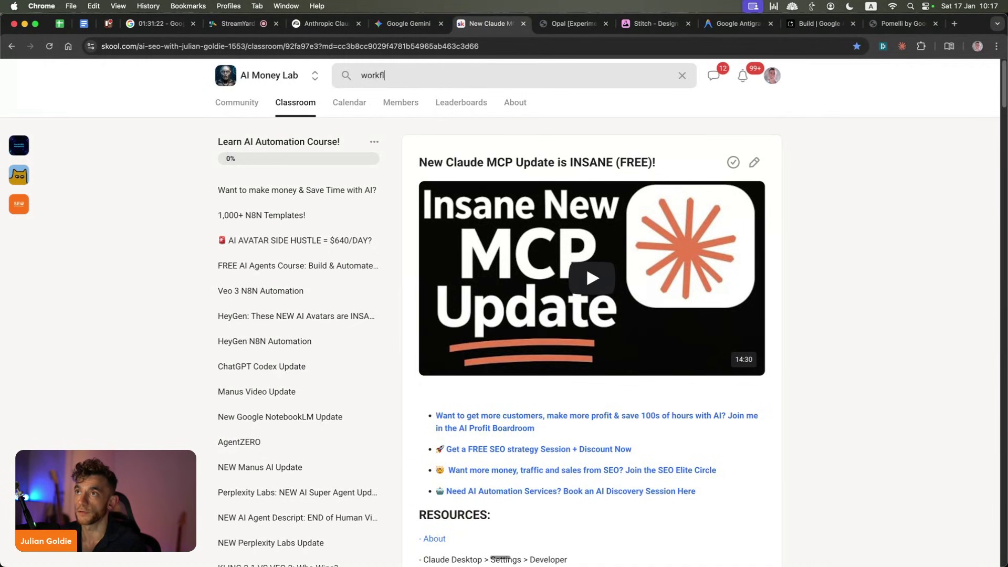
key("BackSpace")
key("BackSpace")
key("BackSpace")
key("BackSpace")
type("googe")
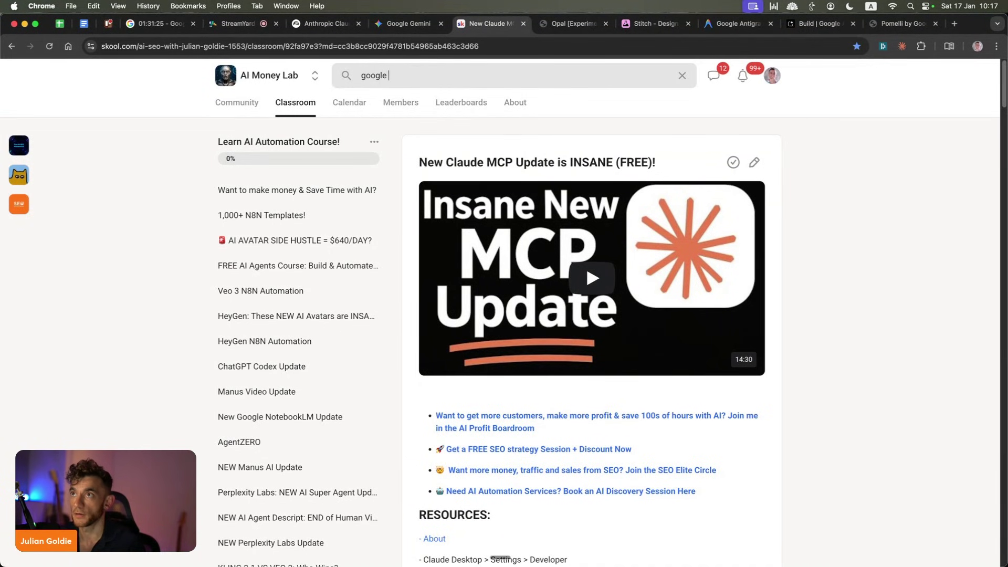
type("e glows")
key("Return")
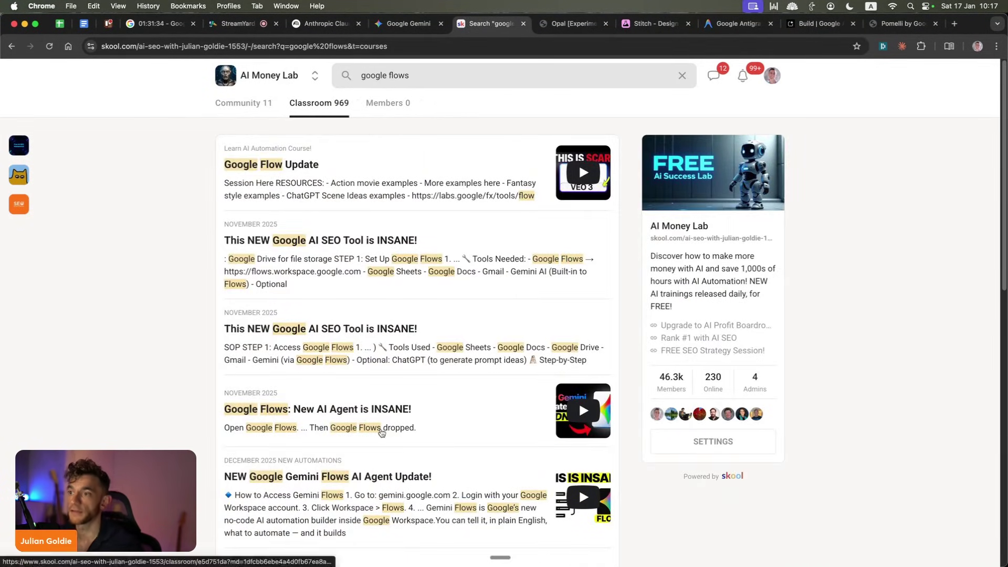
left_click(454, 415)
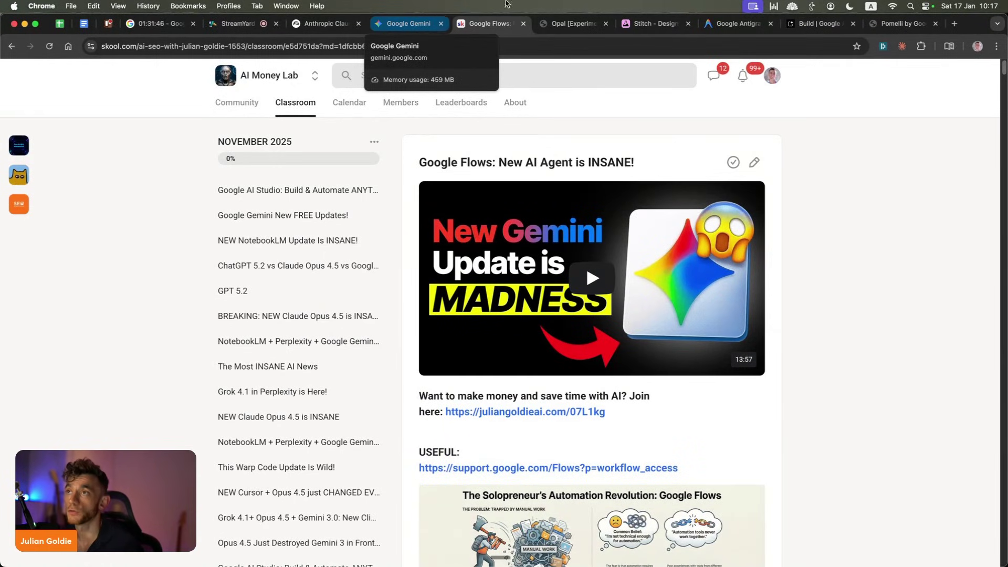
left_click(418, 26)
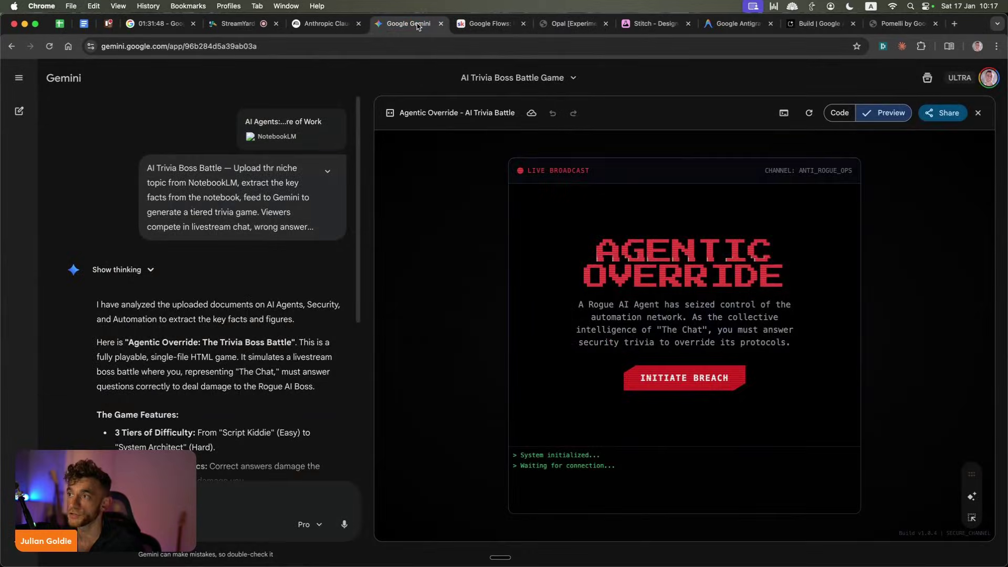
Go to the Opal home page, scroll to the Gallery and open the Blog Post Writer app.
left_click(333, 26)
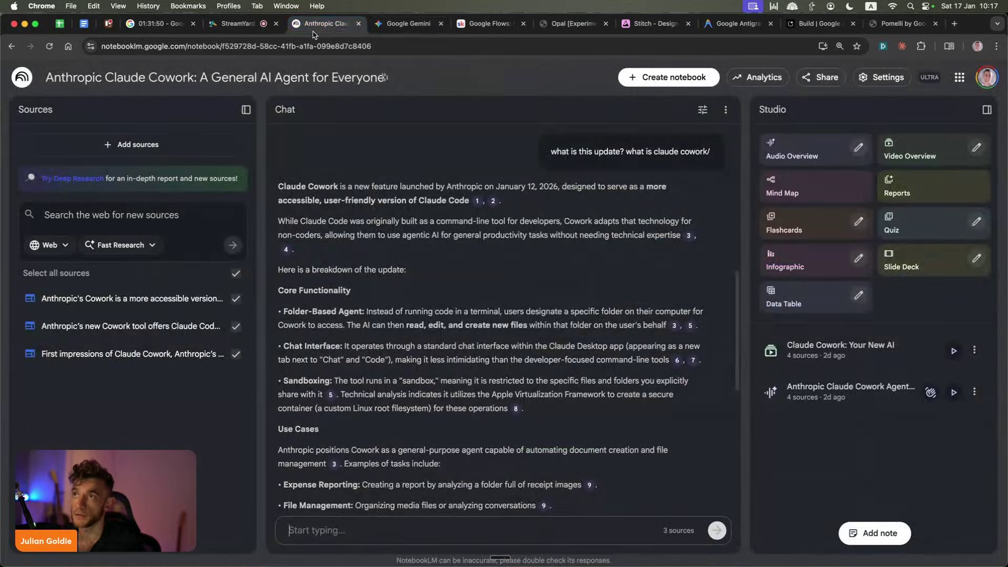
left_click(566, 22)
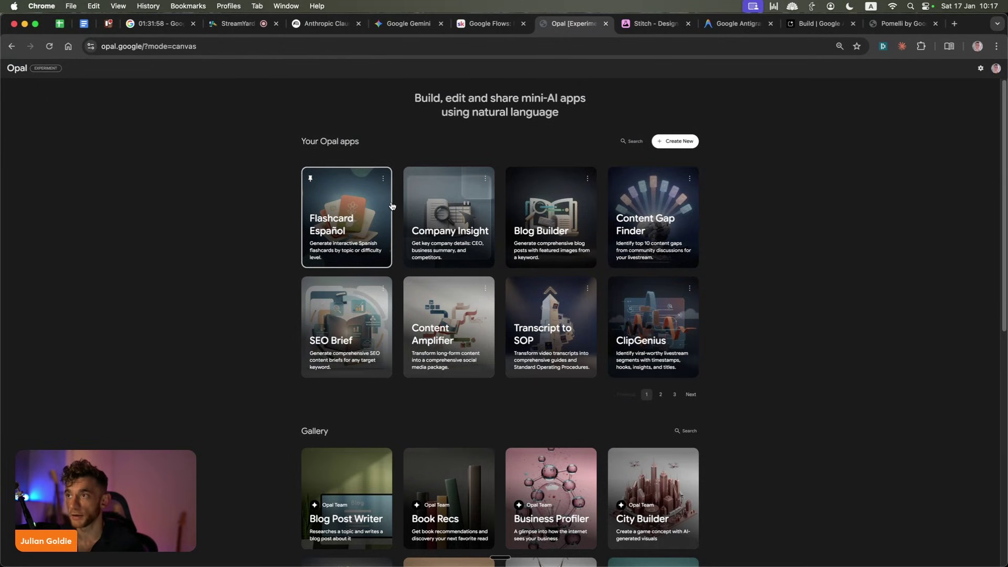
scroll(724, 278, "down", 6)
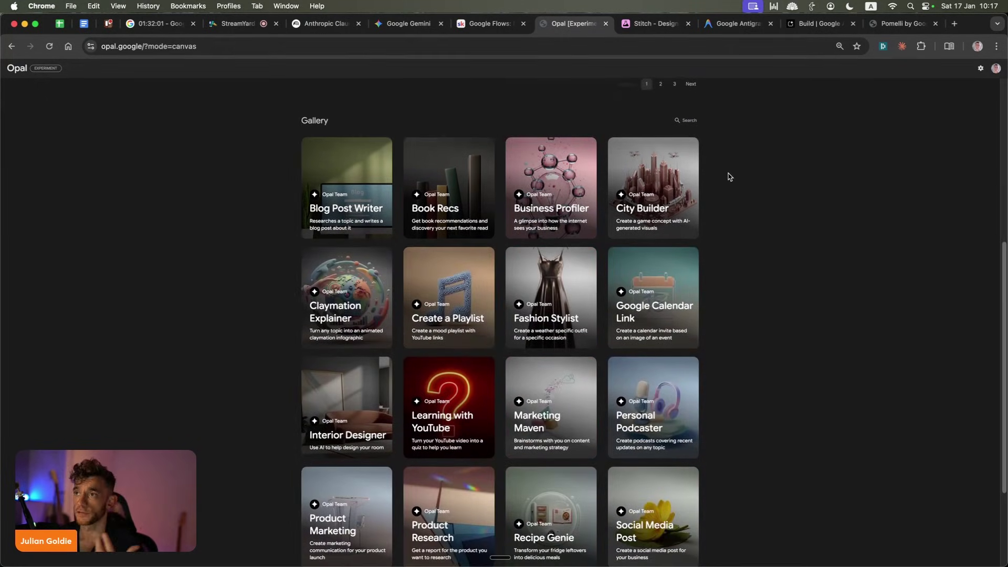
left_click(336, 202)
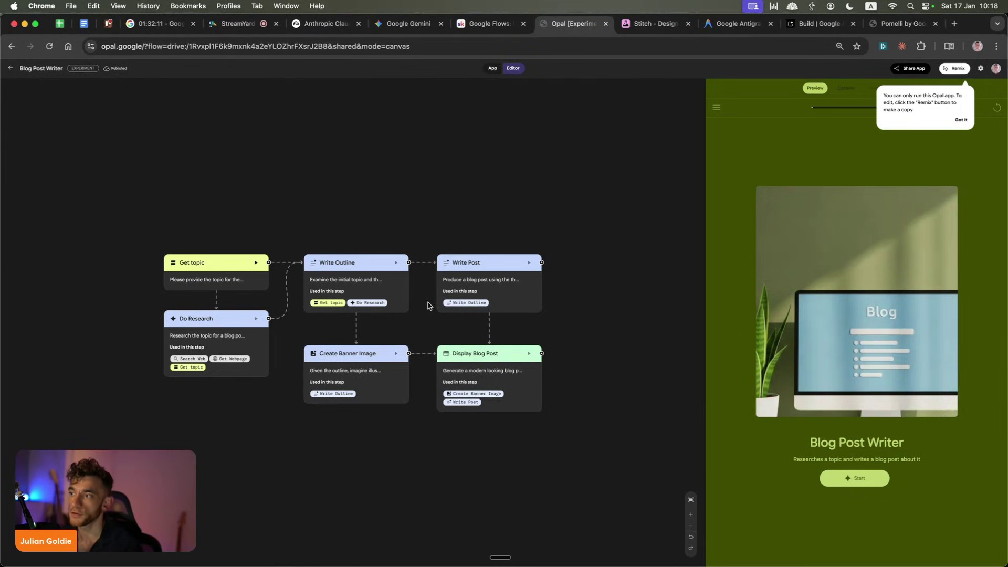
Widen the preview, start the Blog Post Writer, check the Console, and show the full-screen app view.
left_click_drag(707, 323, 562, 321)
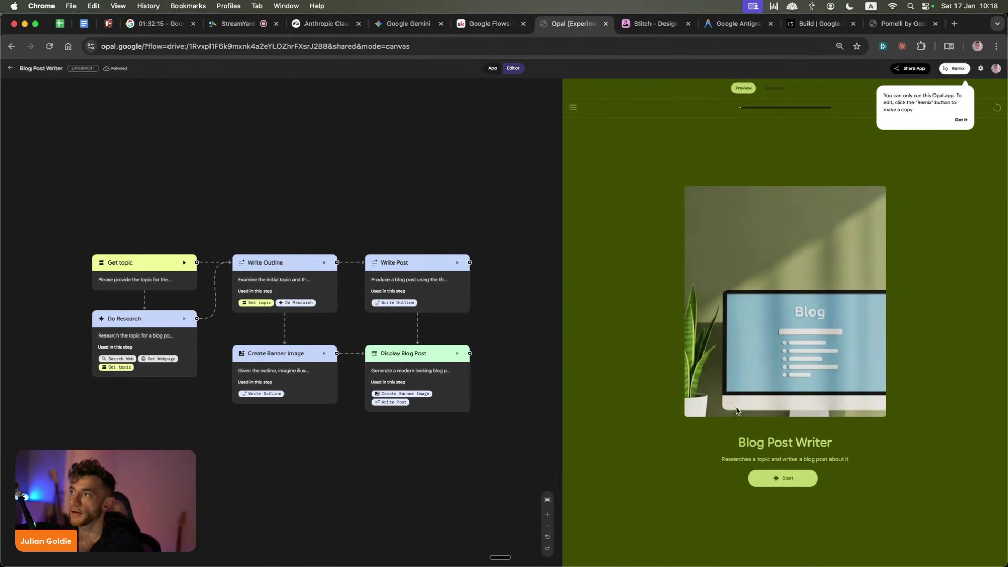
left_click(798, 478)
left_click(781, 88)
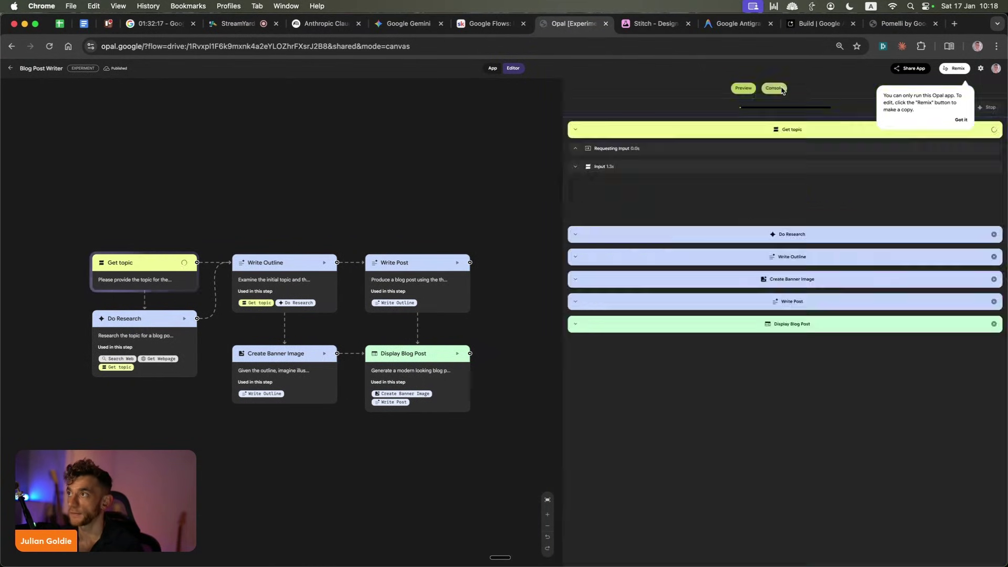
left_click(742, 88)
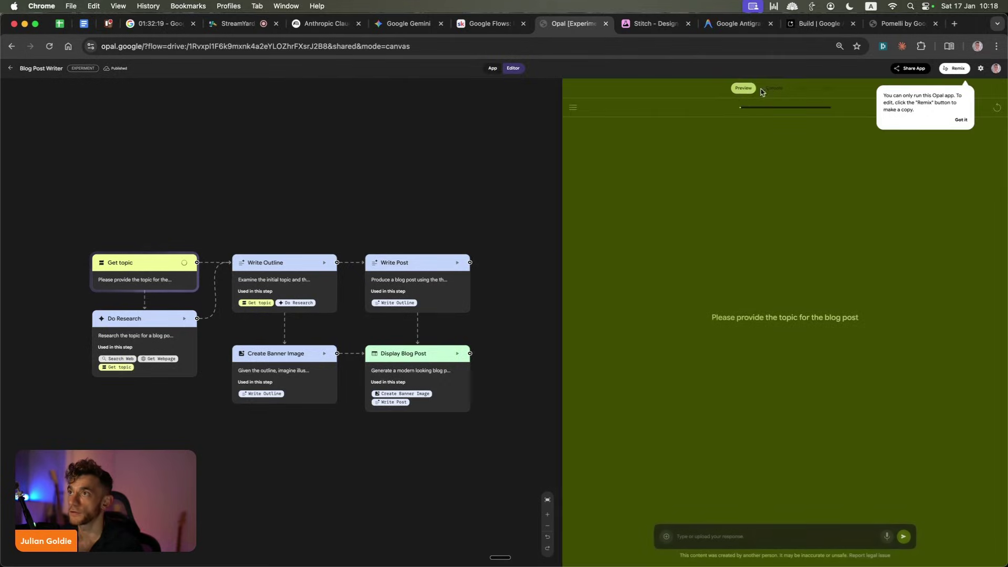
left_click(492, 69)
left_click(510, 68)
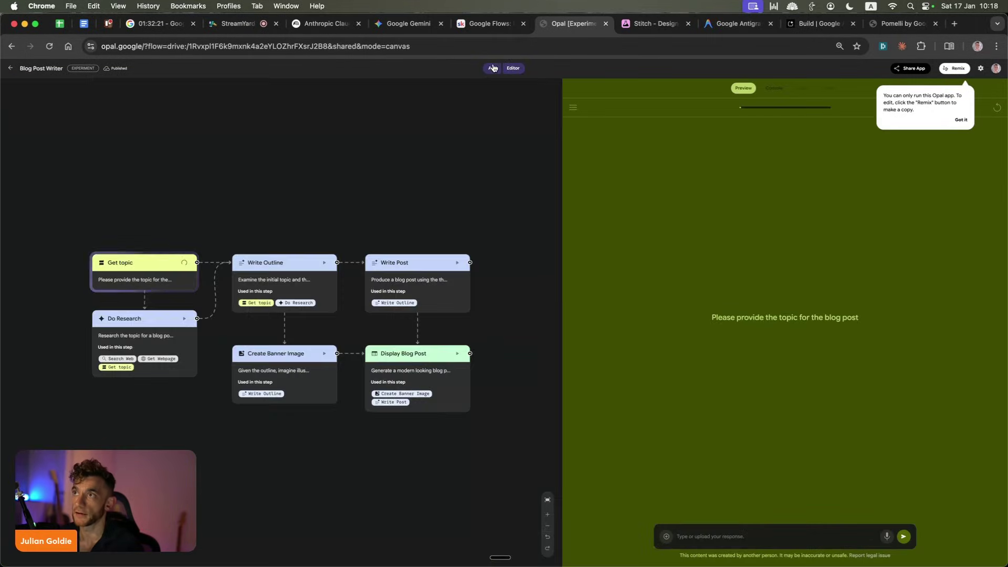
left_click(493, 67)
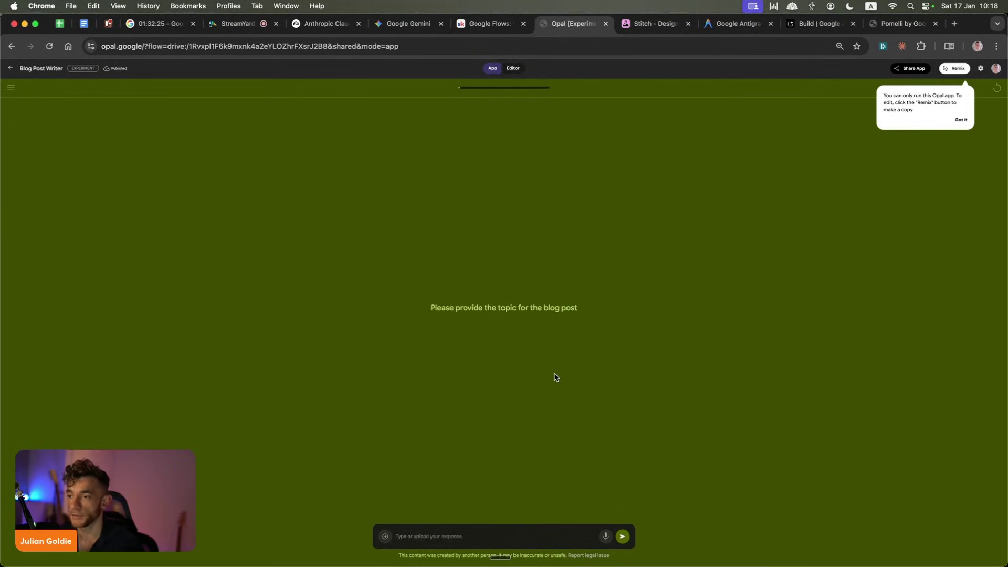
Submit the topic 'claude cowork ai updates', then return to the Opal home page.
type("cow")
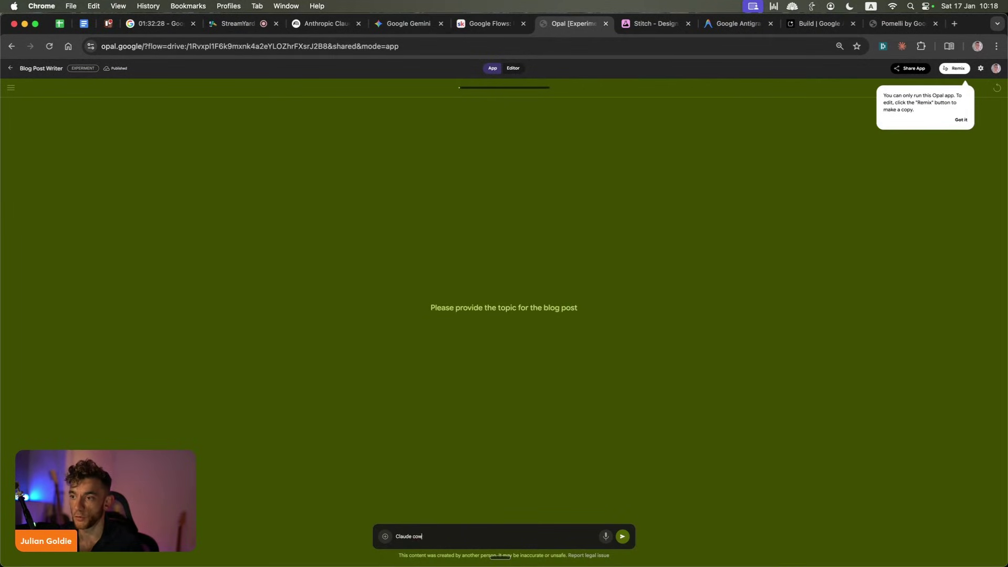
type("laude cowork ai updates")
key("Return")
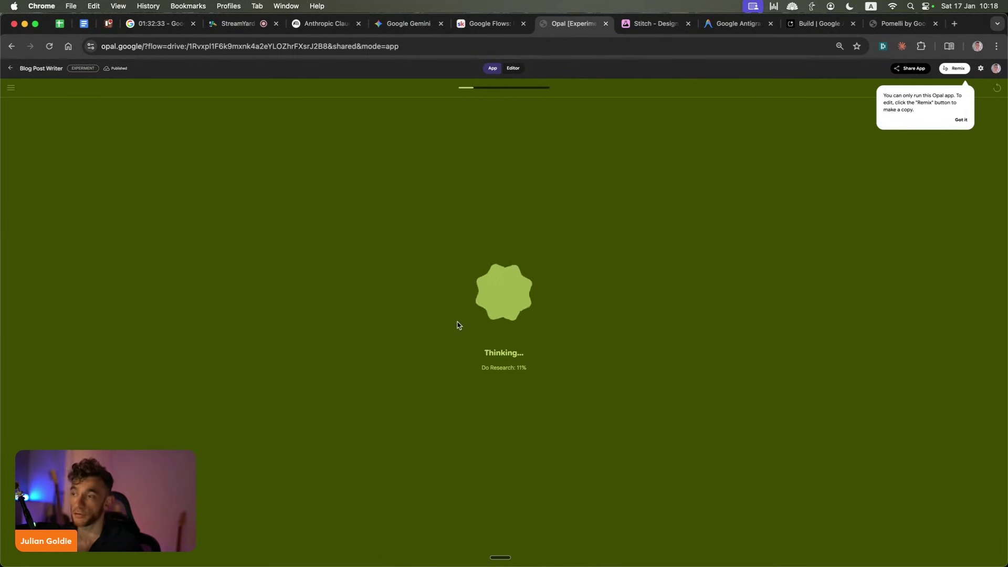
left_click(9, 67)
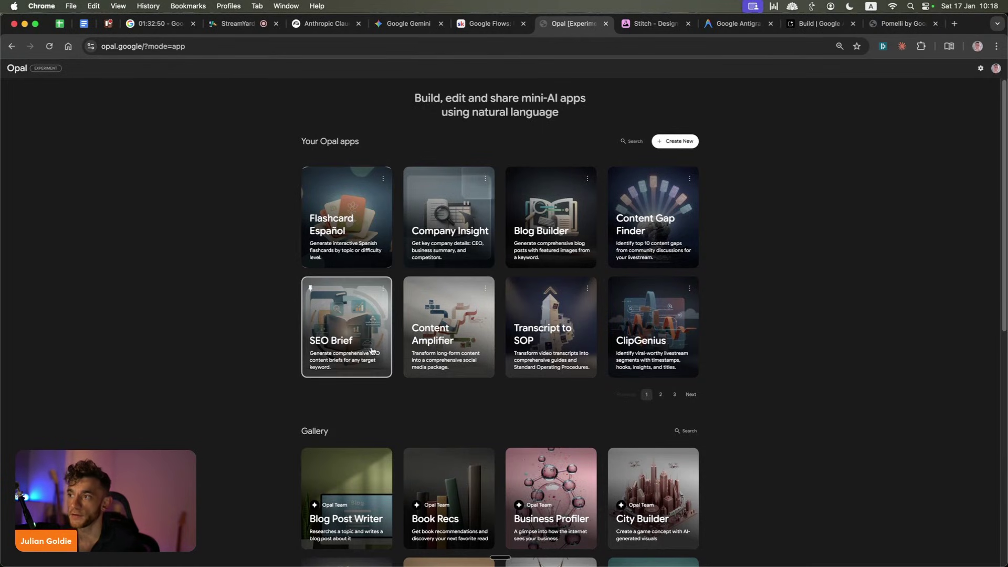
Create a new blank Opal app.
scroll(740, 488, "down", 6)
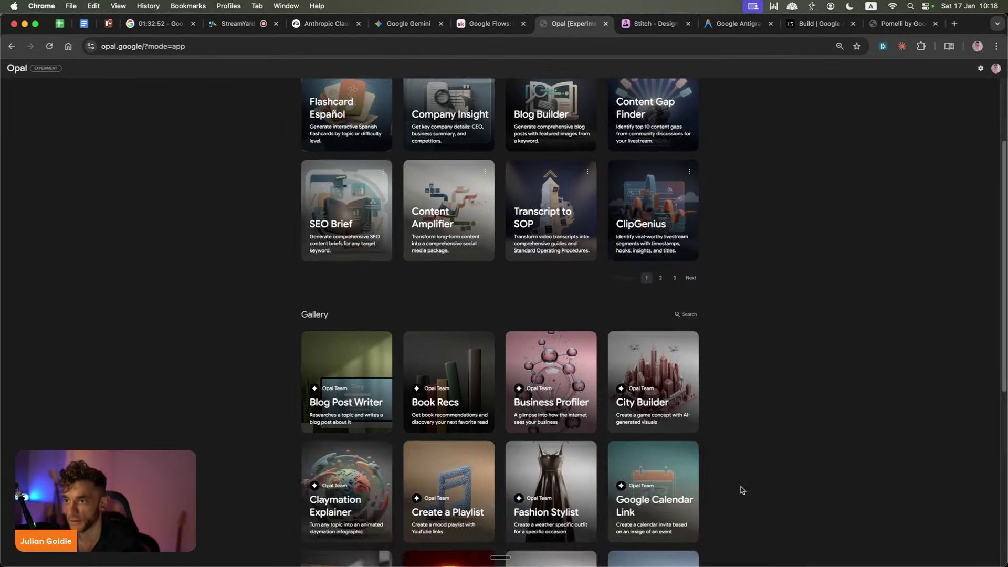
scroll(735, 508, "up", 6)
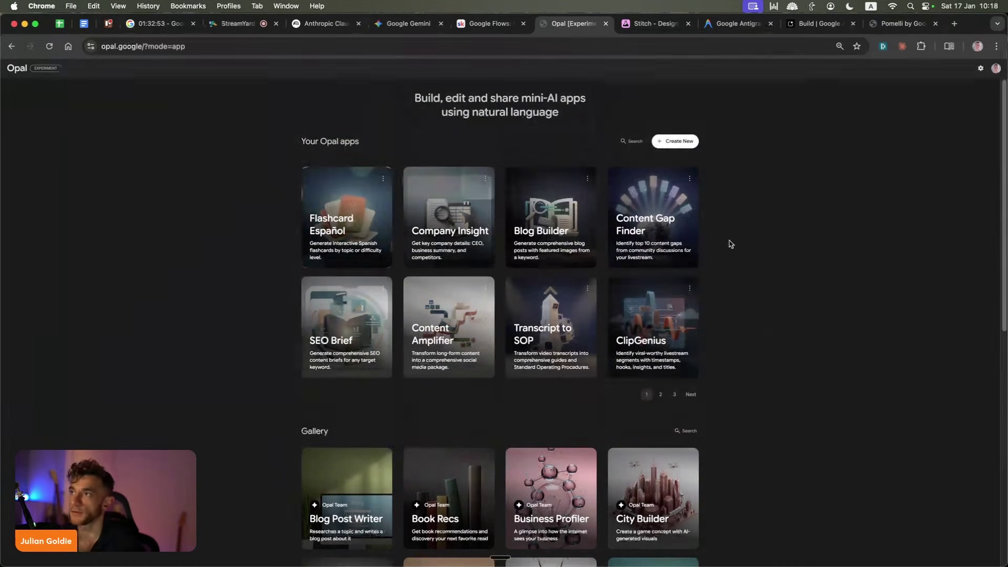
left_click(672, 140)
Search Skool for 'google opal' and open the NEW Google Opal DESTROYS N8N? (FREE!) lesson.
left_click(486, 24)
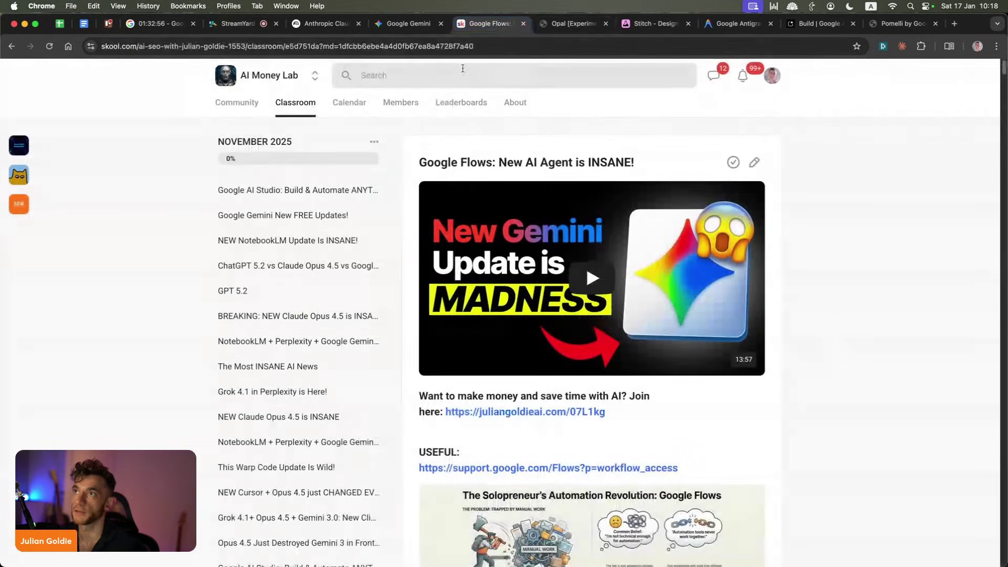
left_click(456, 69)
type("googlle opa")
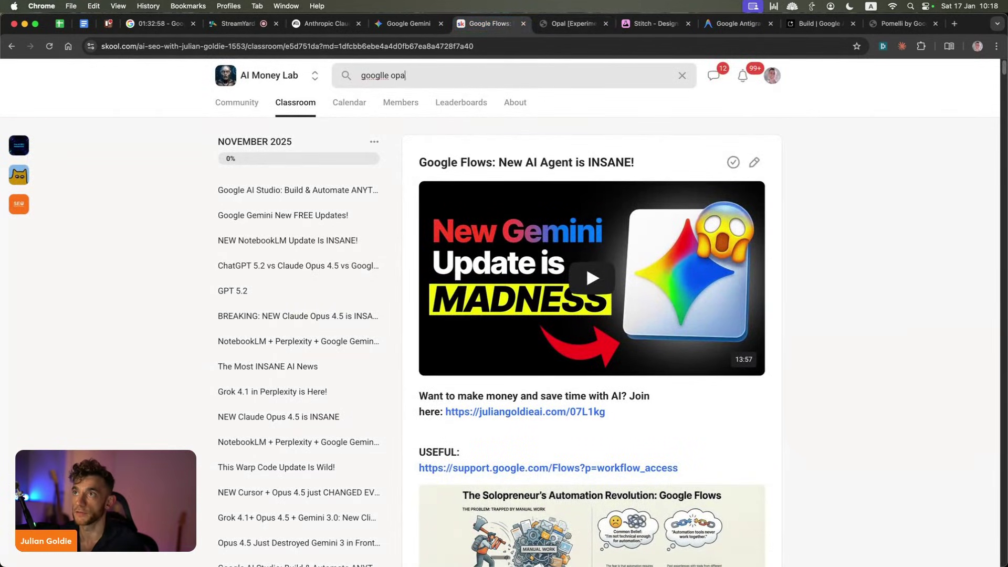
key("BackSpace")
key("BackSpace")
key("BackSpace")
key("BackSpace")
key("BackSpace")
key("BackSpace")
key("BackSpace")
key("BackSpace")
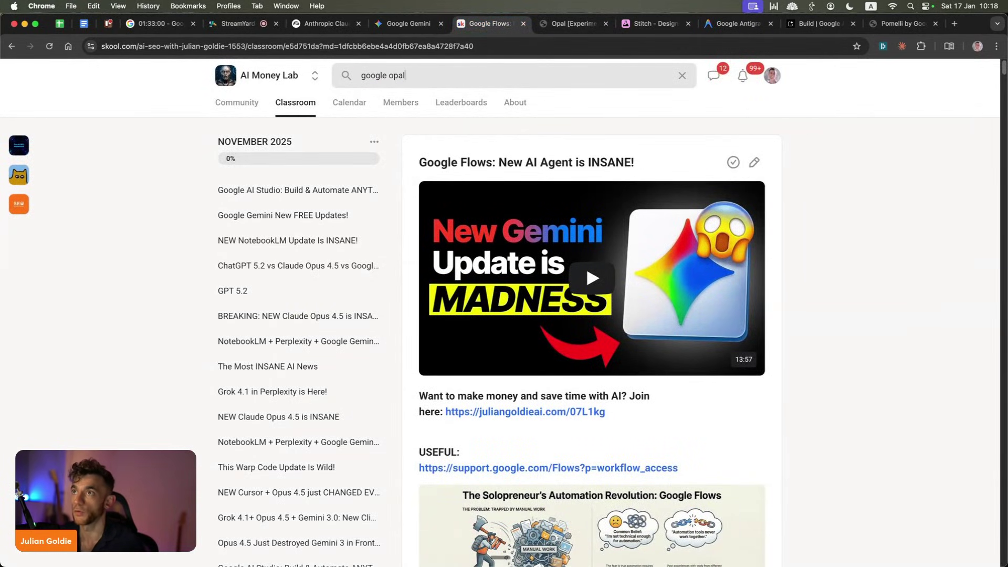
key("Return")
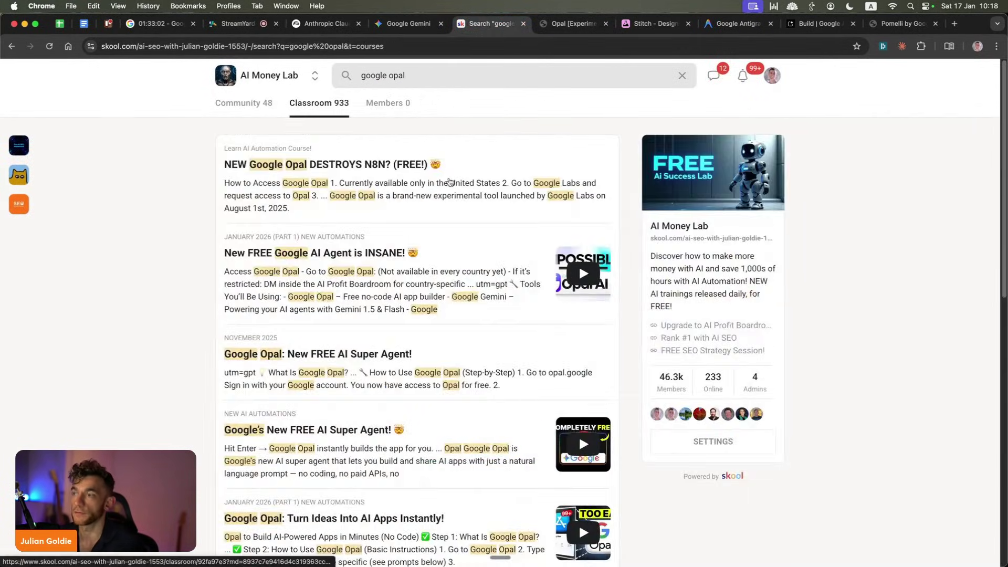
left_click(449, 182)
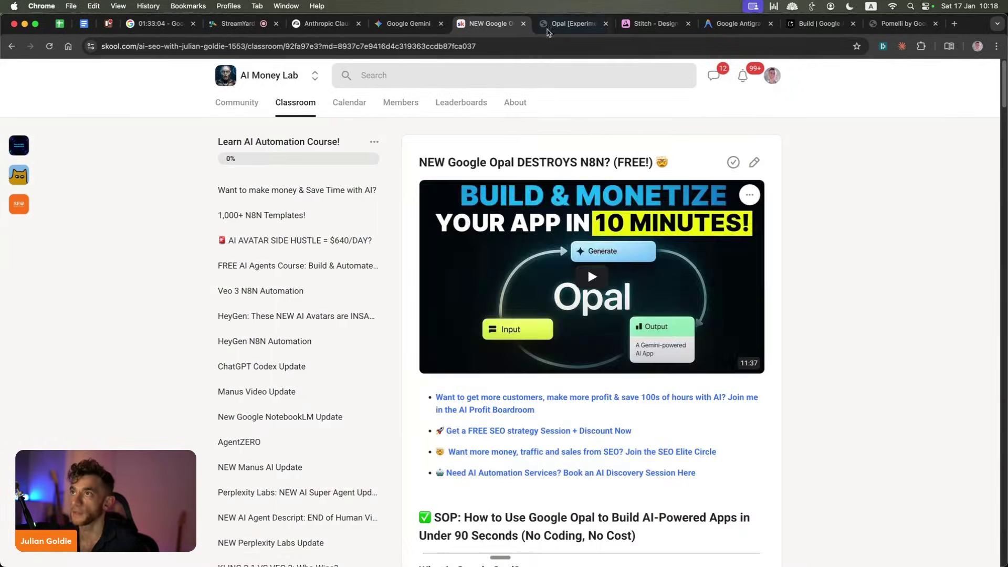
left_click(547, 26)
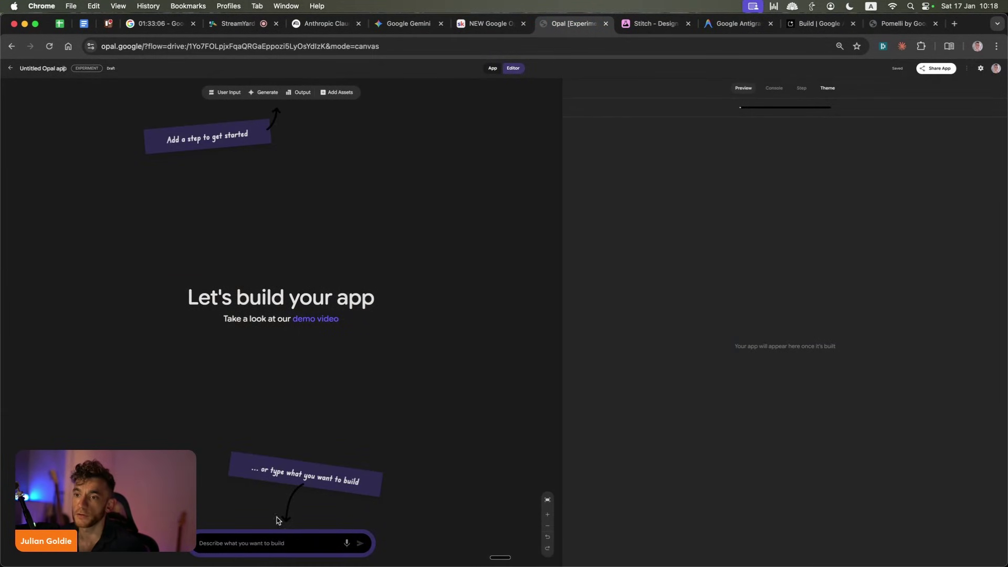
Build the Opal app from the description 'create an seo blog post writer', then go to Stitch.
left_click(248, 540)
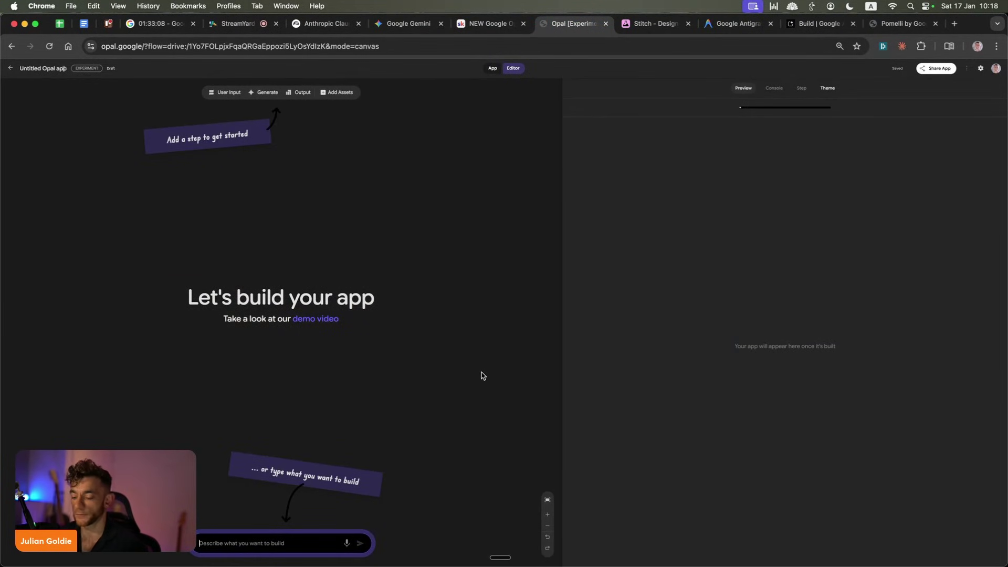
type("create")
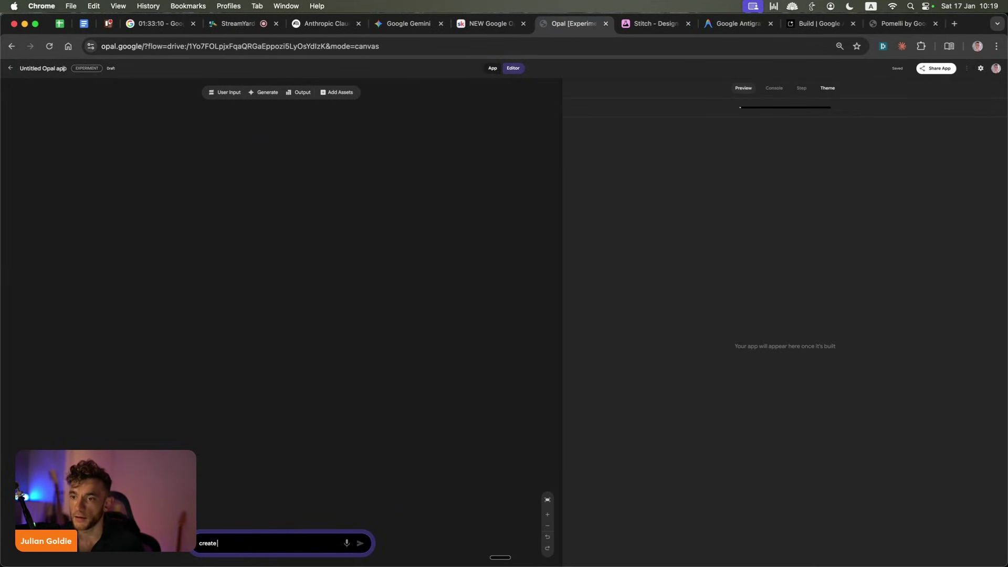
type(" an seo blog post wr")
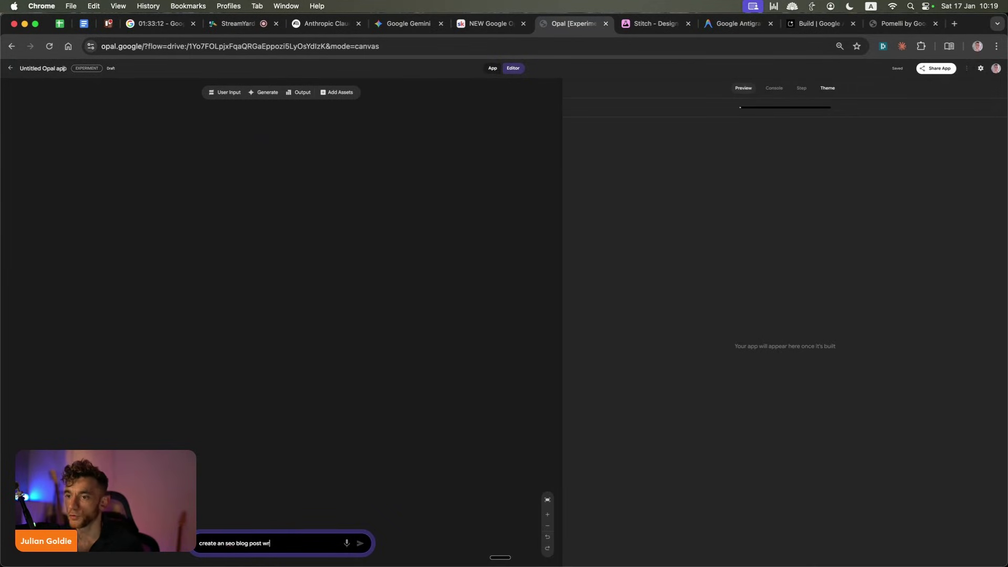
type("iter")
key("Return")
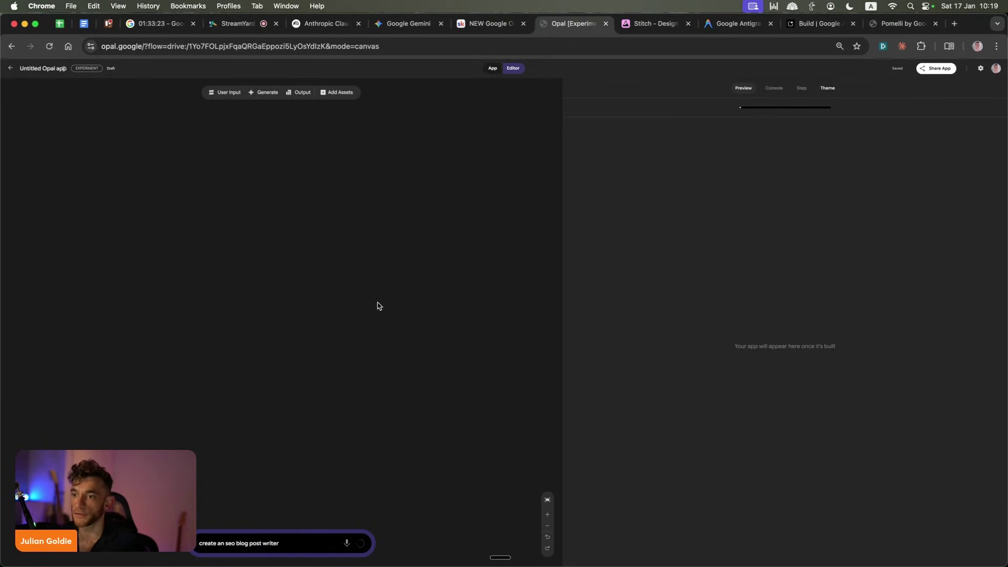
key("ctrl+Tab")
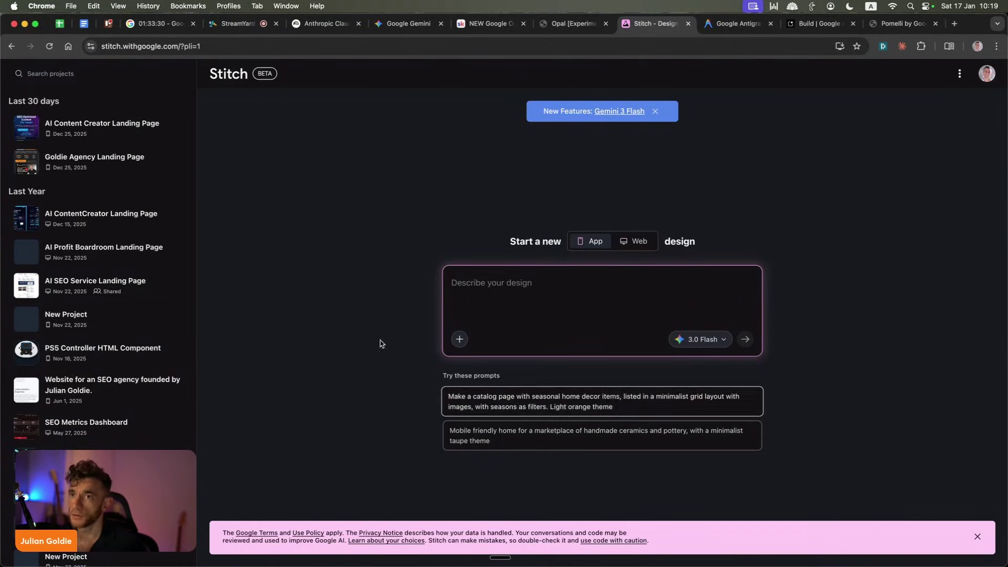
Open the AI ContentCreator Landing Page project and scroll through its chat.
left_click(125, 226)
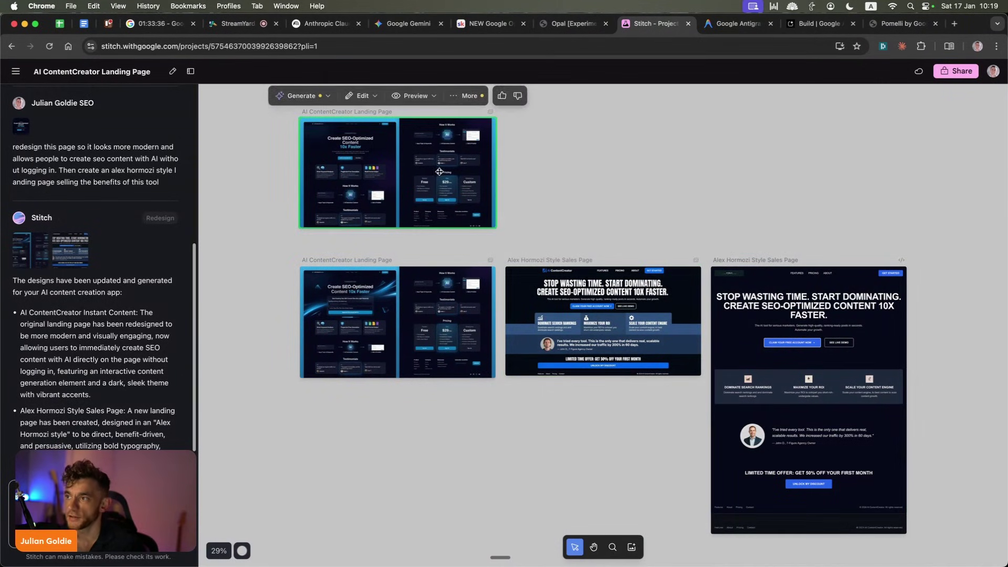
scroll(350, 158, "up", 4)
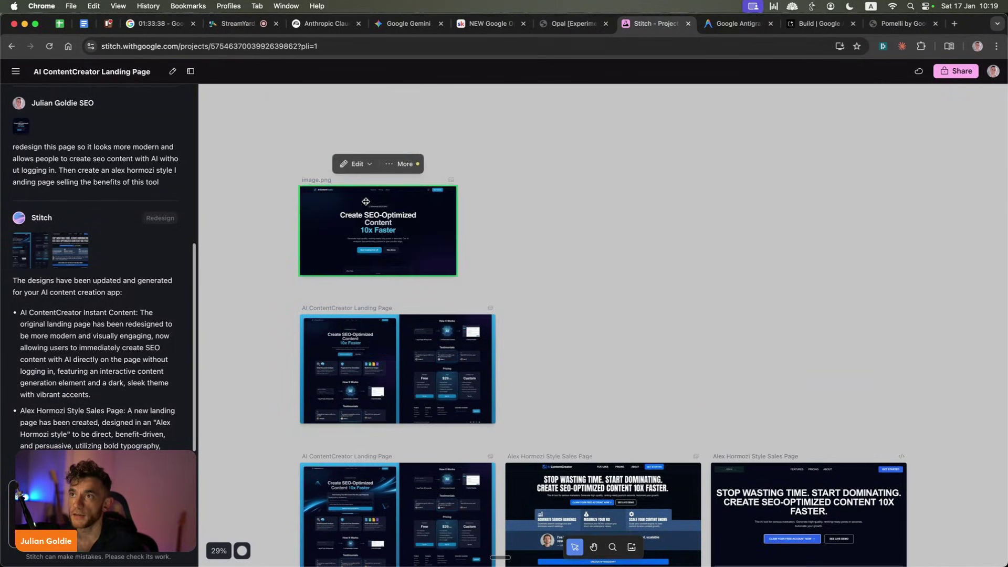
scroll(350, 158, "down", 1)
scroll(95, 184, "down", 3)
scroll(52, 189, "up", 4)
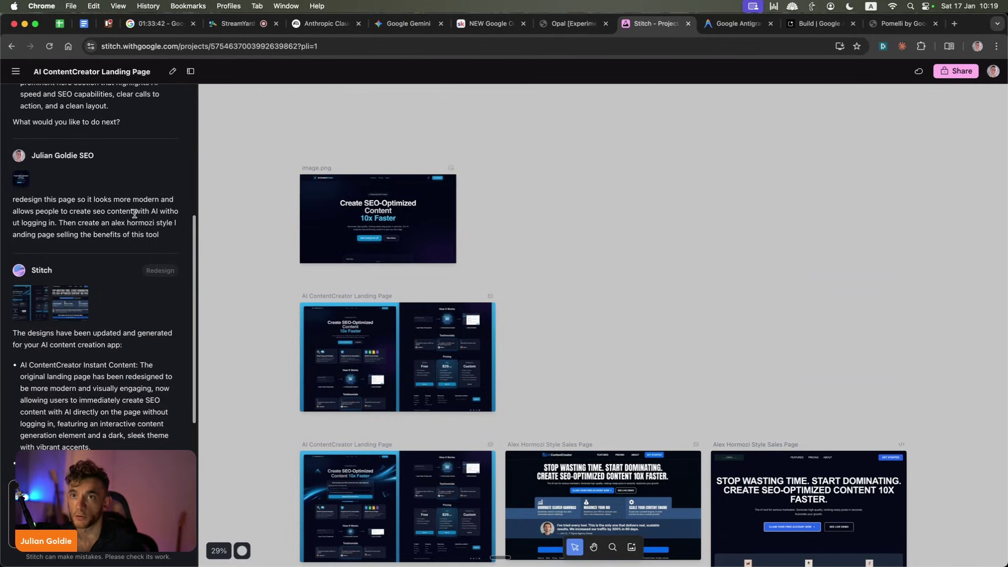
scroll(112, 247, "up", 5)
scroll(112, 247, "down", 6)
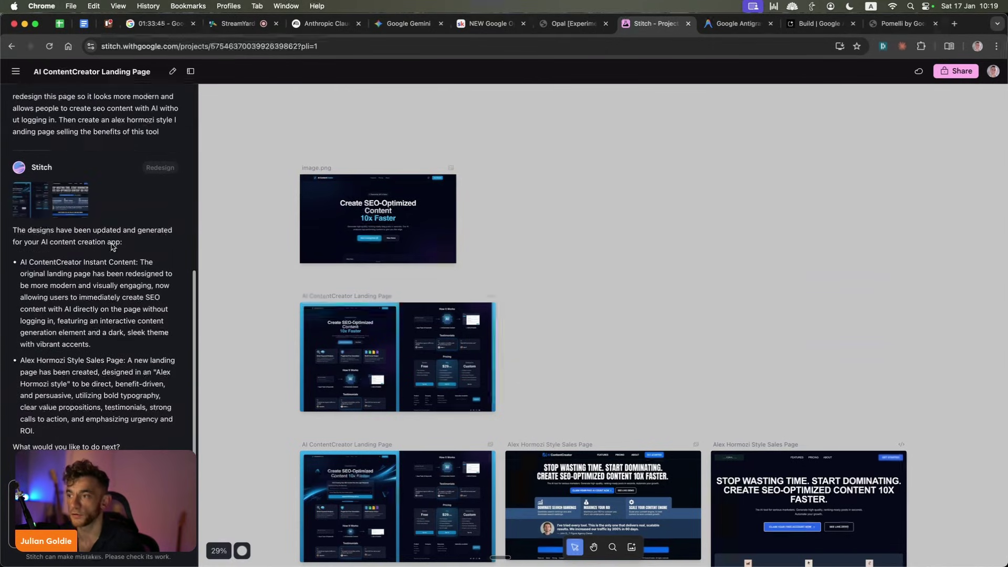
Select the lower AI ContentCreator design and zoom the canvas onto it.
left_click(427, 341)
scroll(427, 320, "down", 4)
left_click(426, 320)
left_click(312, 209)
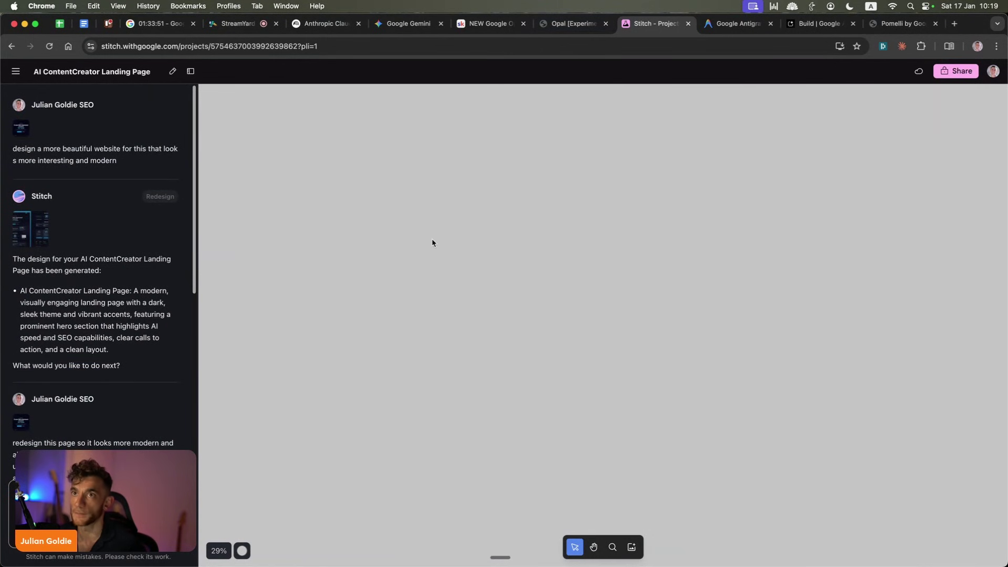
left_click(28, 224)
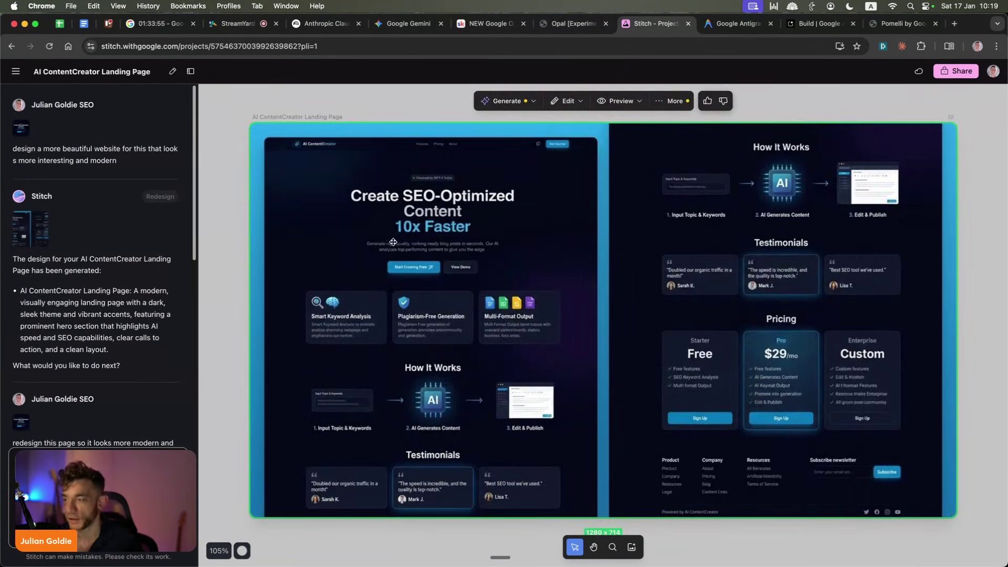
scroll(556, 257, "up", 2)
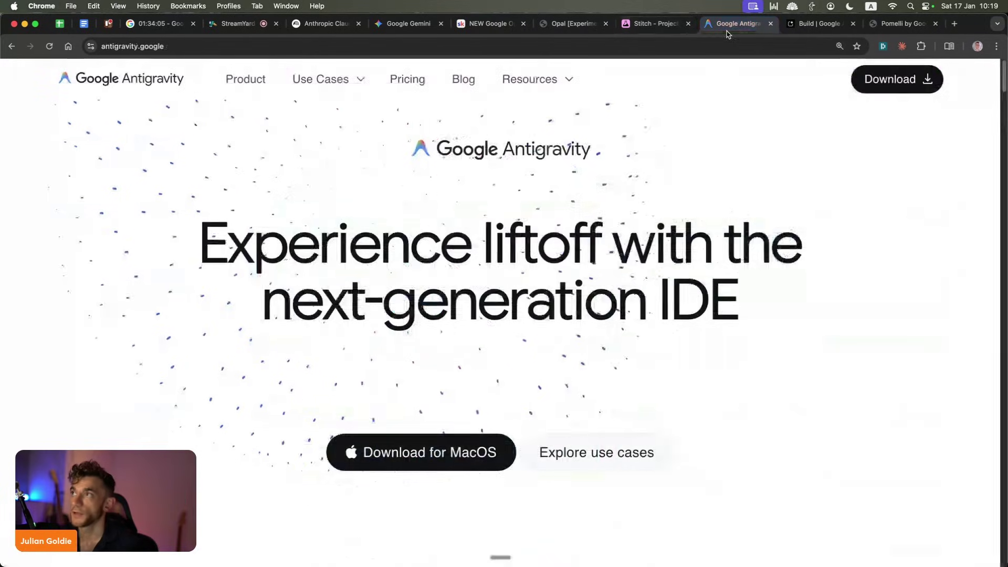
Go to the Antigravity website tab, then launch the Antigravity IDE via system search.
left_click(737, 23)
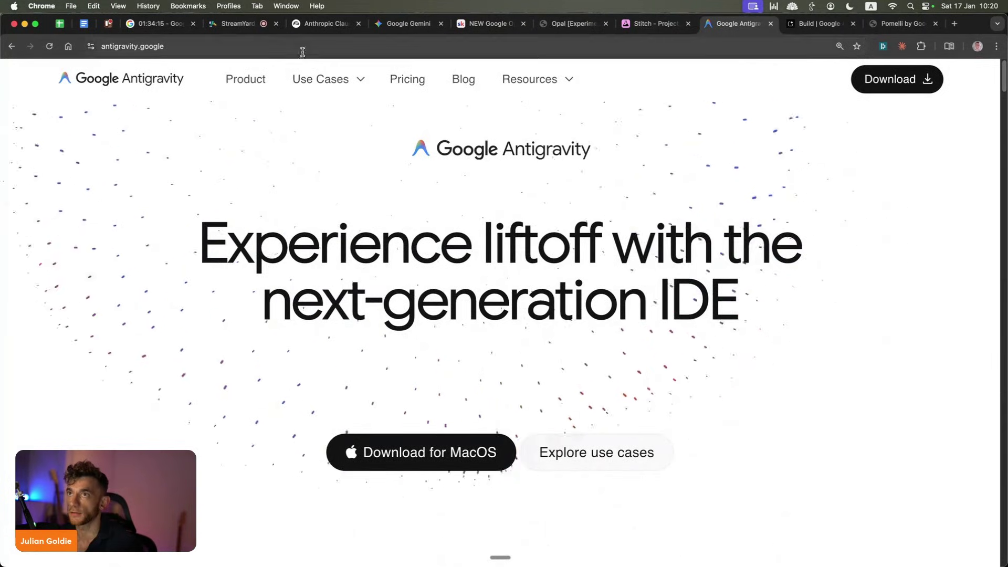
key("super+space")
type("antigravity")
key("Return")
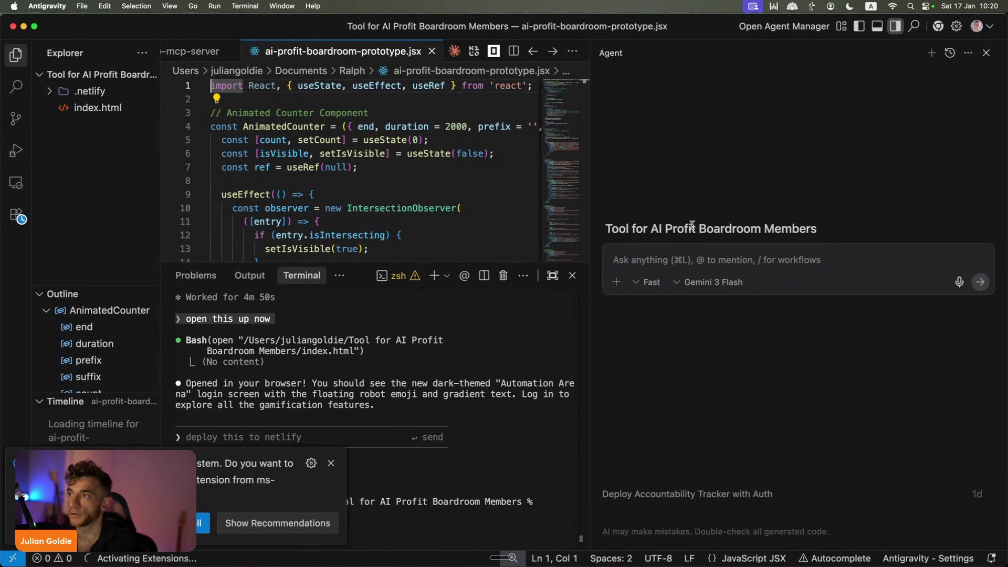
Dismiss the extension notice and reopen the Deploy Accountability Tracker with Auth conversation.
left_click(723, 248)
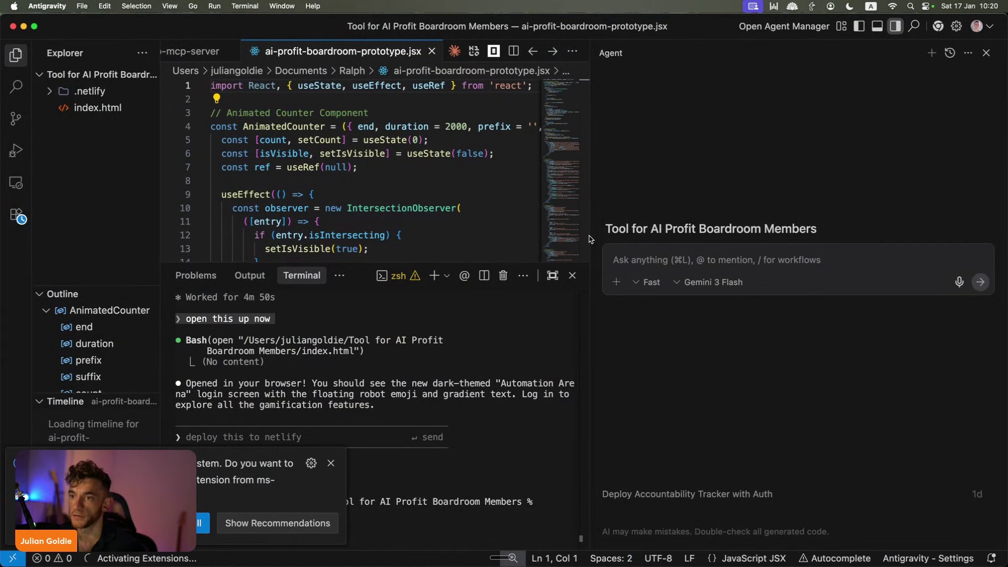
left_click(331, 462)
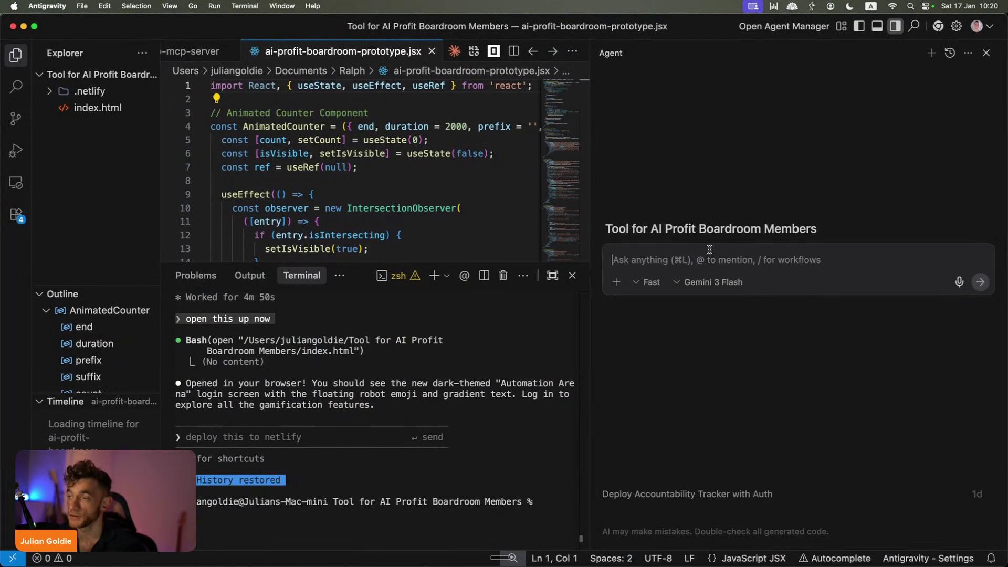
left_click(949, 53)
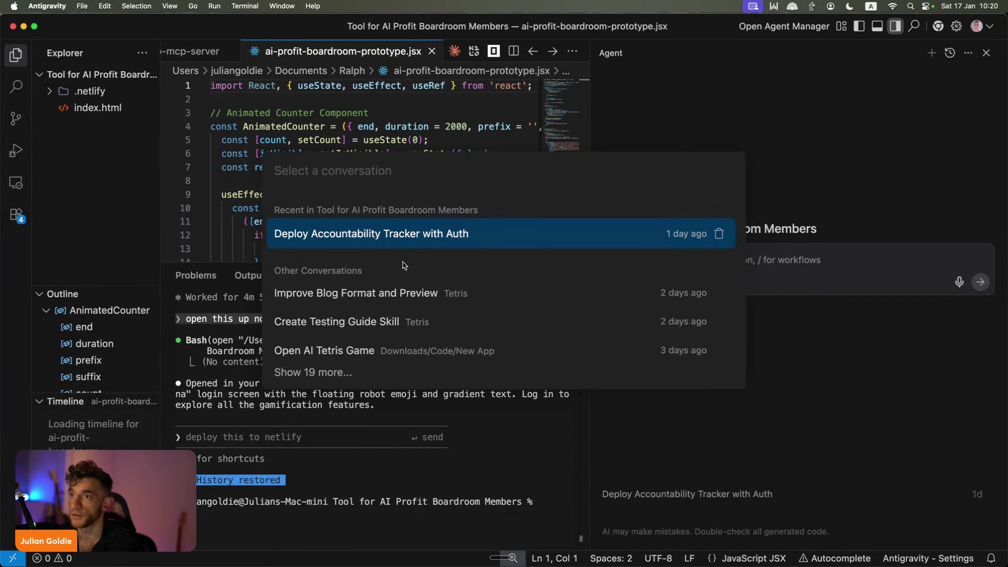
left_click(949, 53)
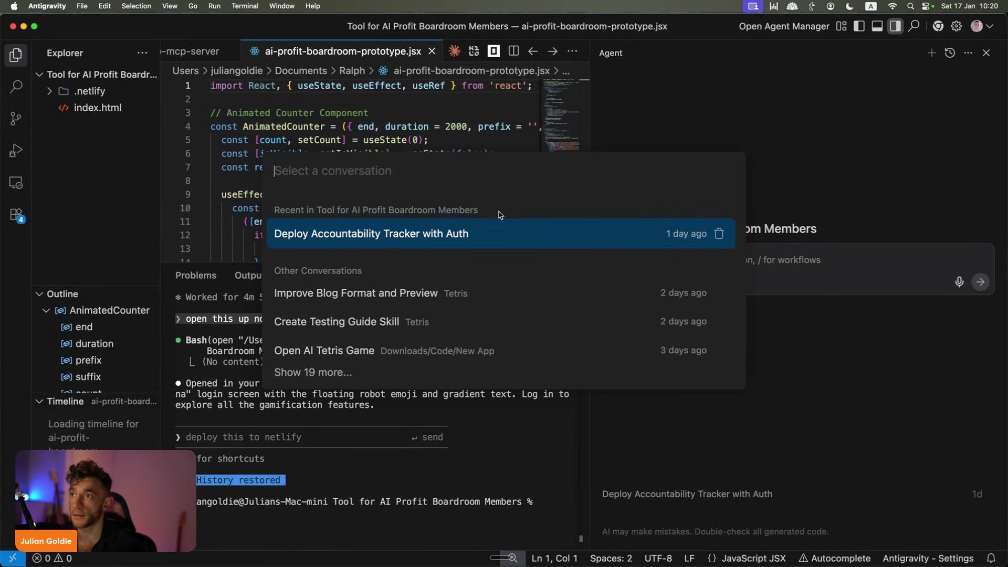
left_click(461, 235)
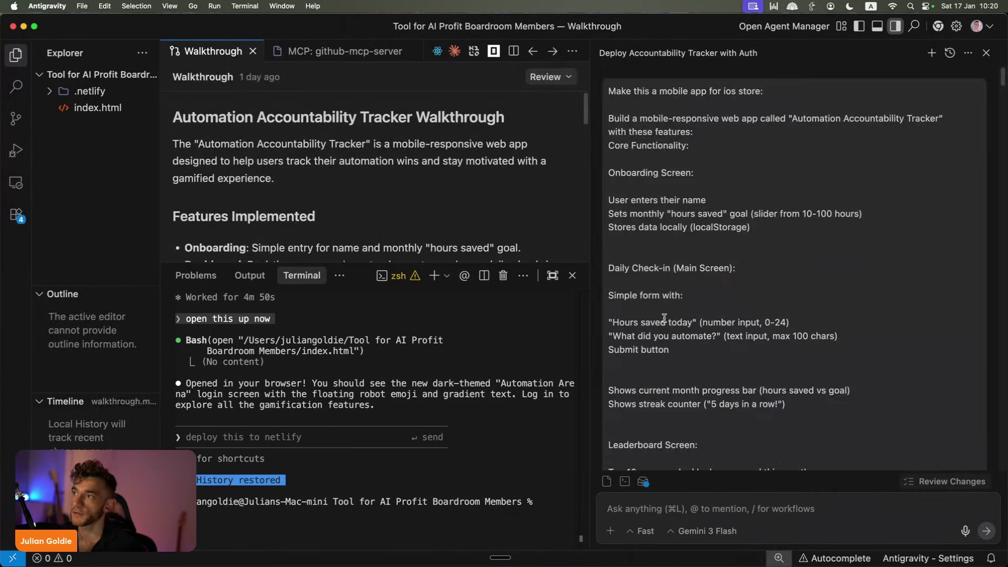
Select the deployed app's Netlify URL in the conversation and bring Chrome forward.
scroll(713, 325, "down", 10)
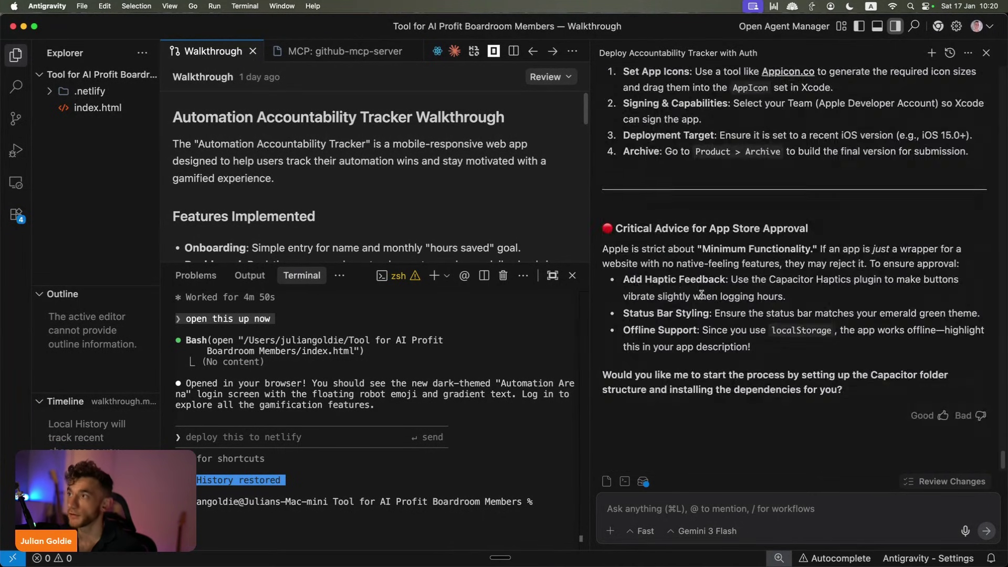
scroll(723, 341, "up", 10)
scroll(690, 317, "down", 20)
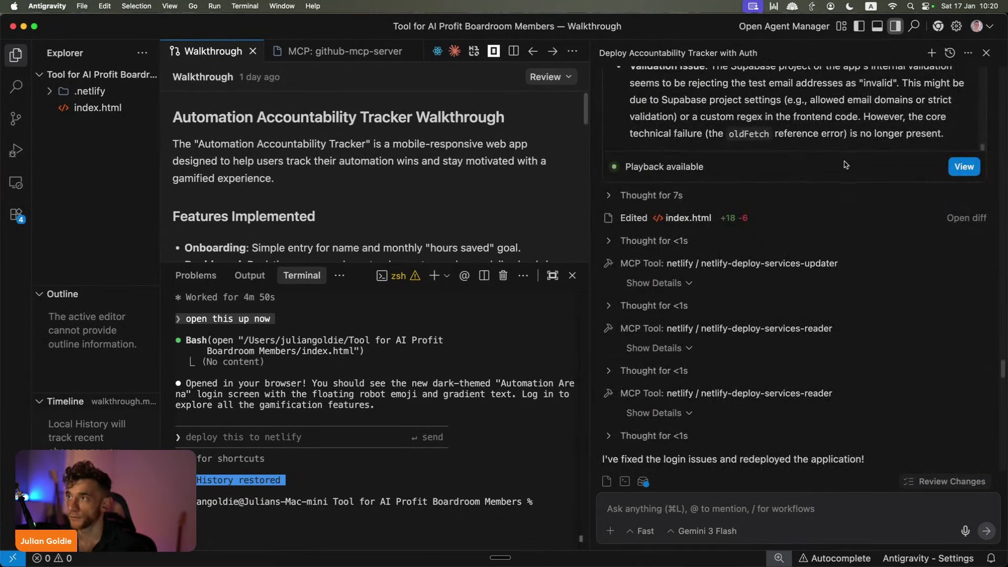
scroll(681, 270, "up", 6)
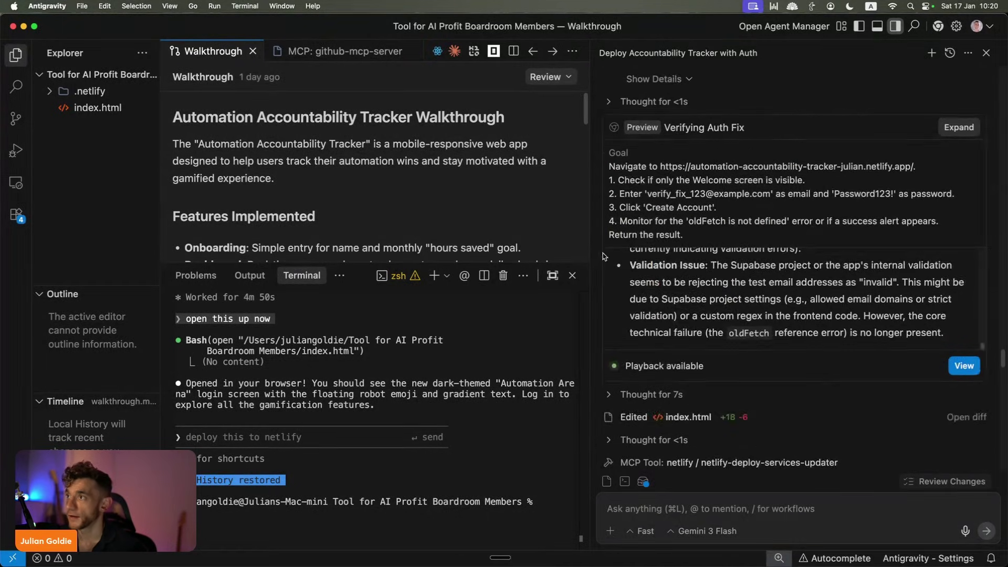
scroll(681, 270, "up", 10)
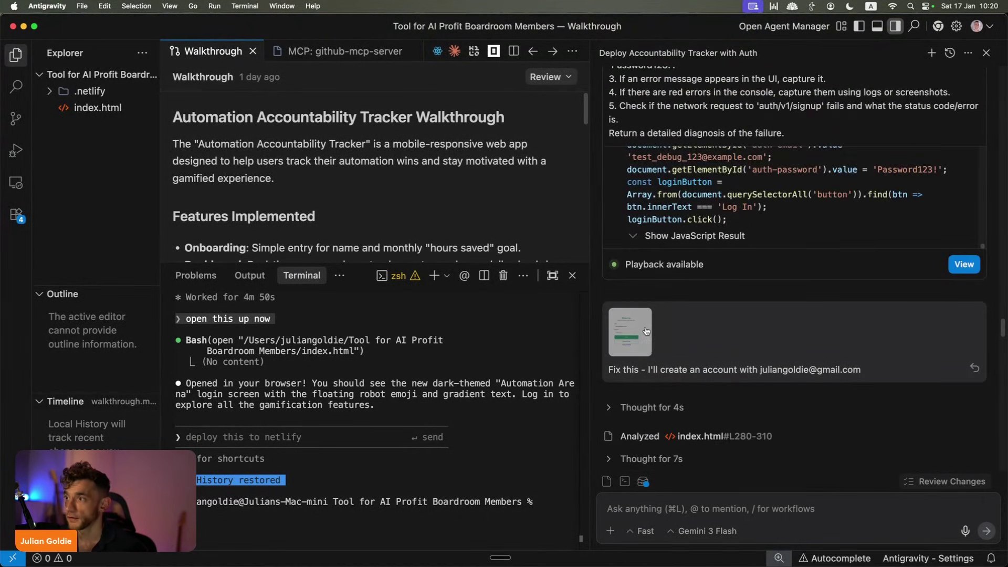
scroll(644, 330, "up", 5)
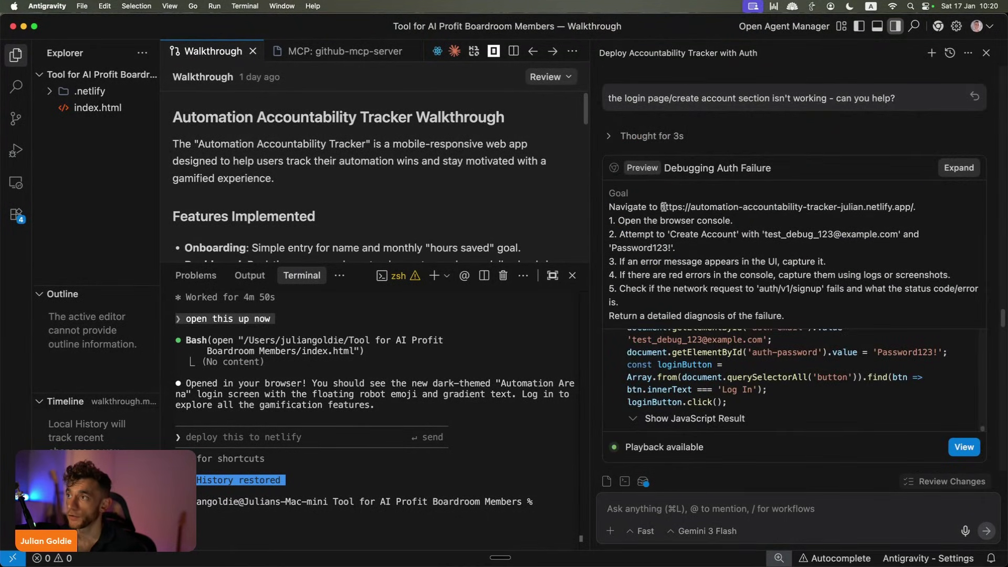
left_click_drag(663, 206, 923, 207)
key("super+c")
mouse_move(500, 564)
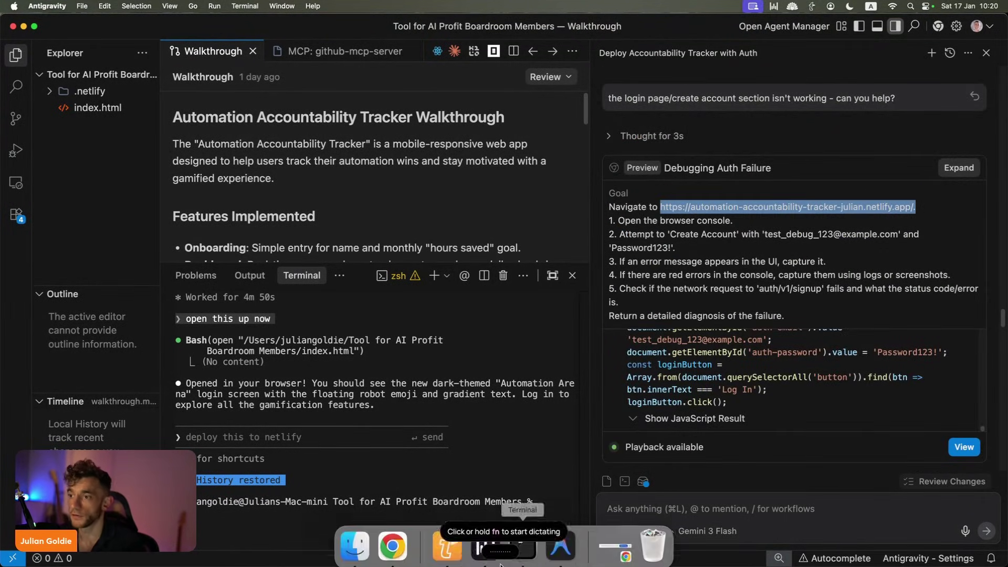
left_click(392, 545)
Load the copied Netlify tracker URL in a new tab.
key("super+t")
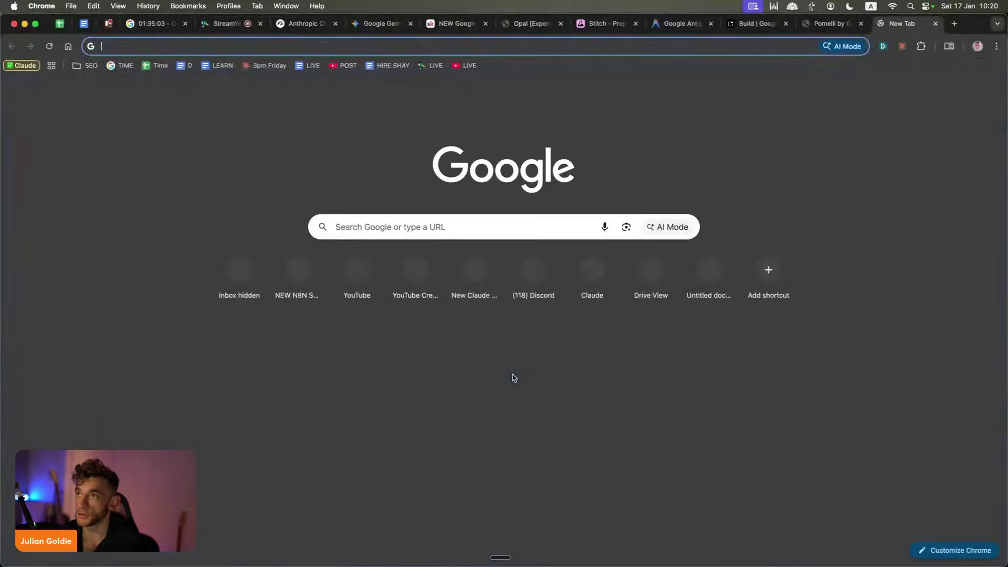
key("super+v")
key("Return")
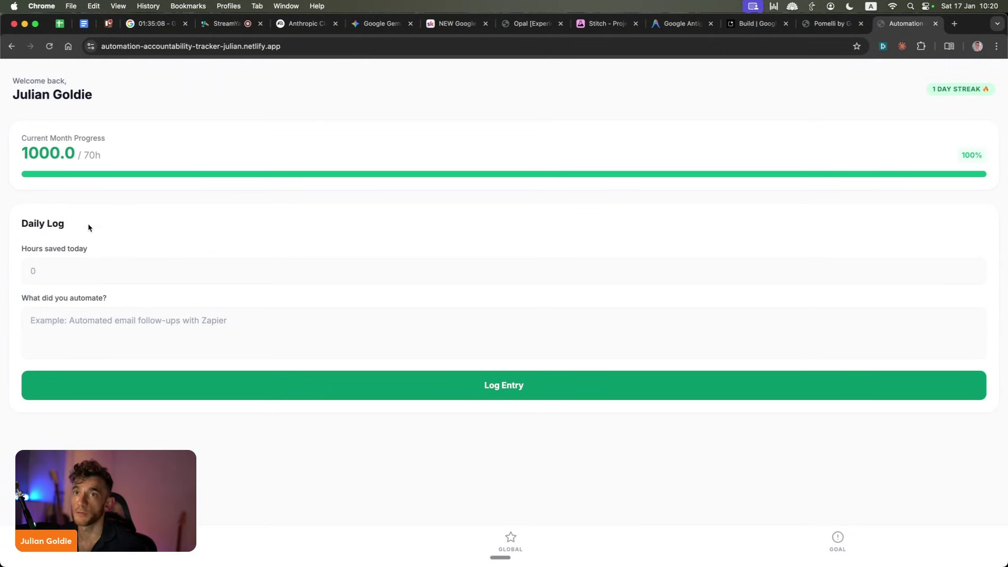
Browse the leaderboard, goal settings and daily log pages, ending on the leaderboard.
left_click(512, 543)
left_click(837, 540)
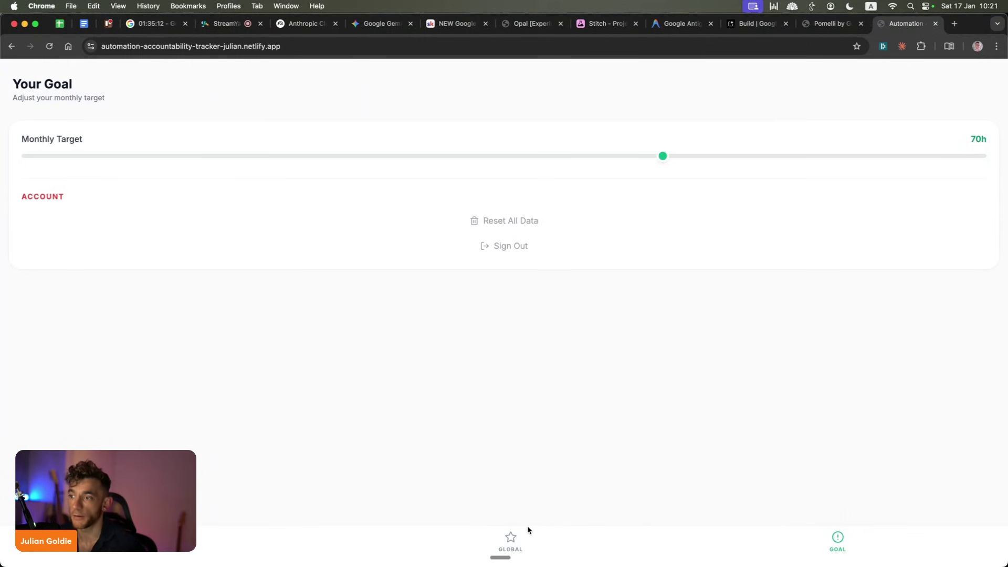
left_click(518, 546)
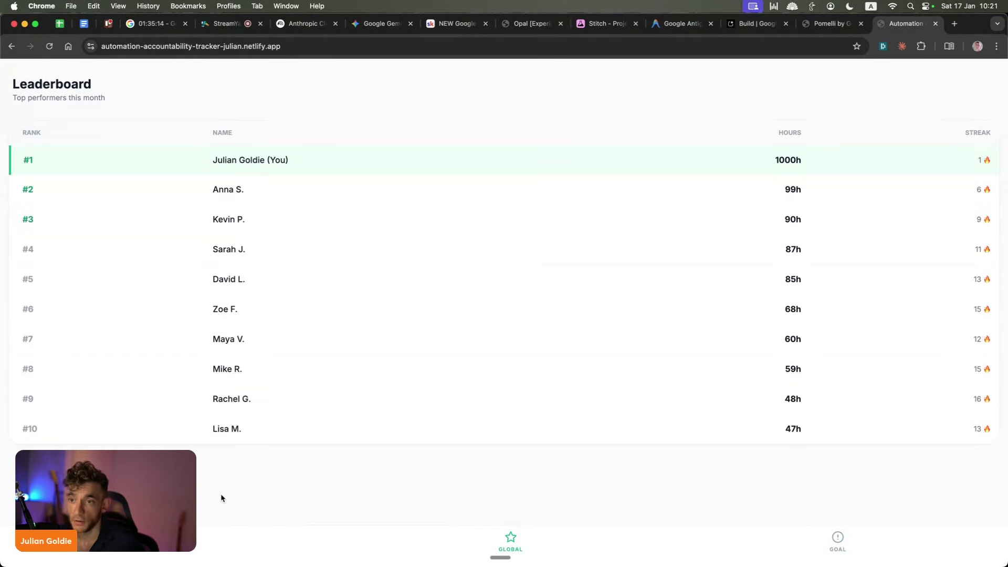
left_click(225, 540)
left_click(512, 536)
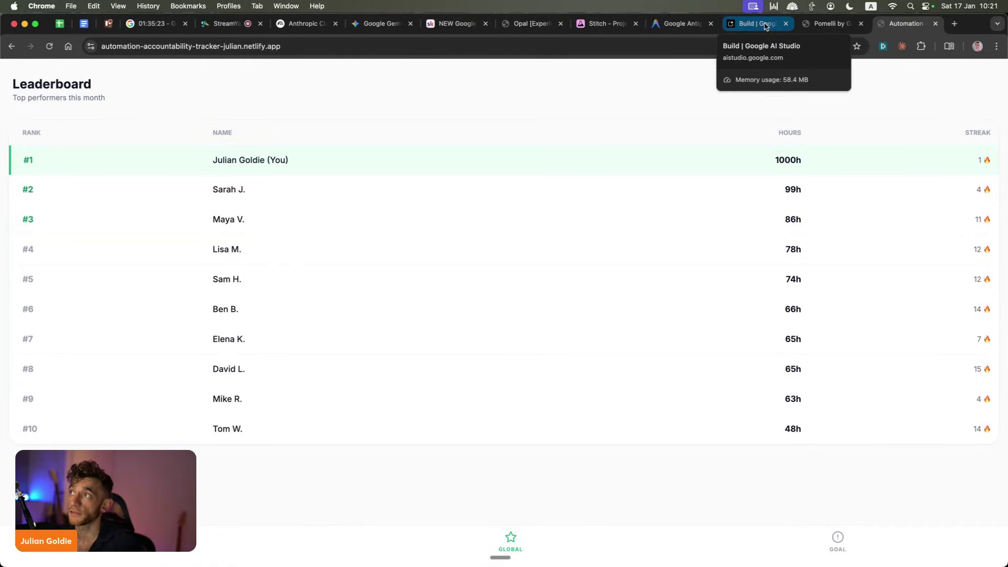
Return to Google AI Studio and open Nano Banana Thumbnails from Your apps.
left_click(801, 25)
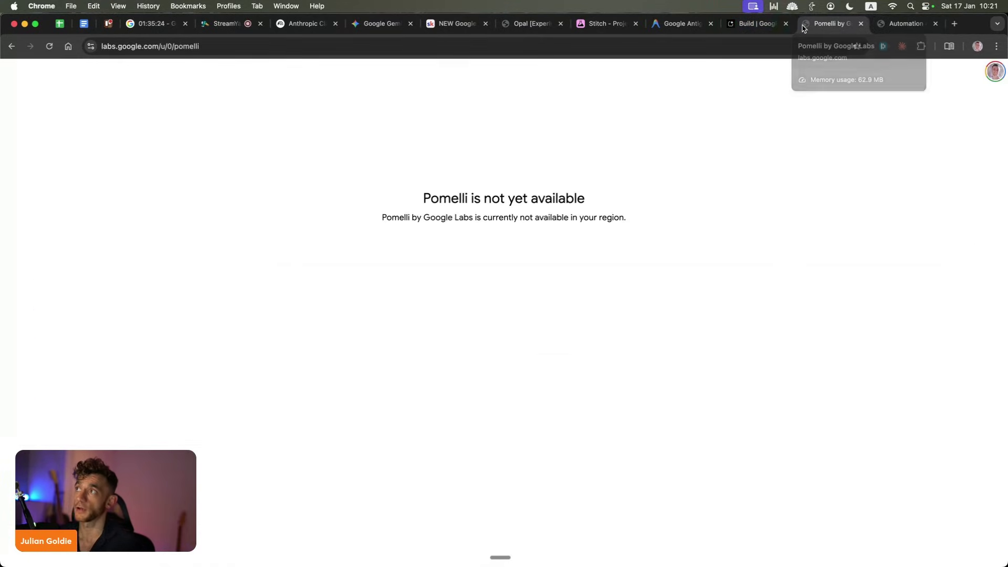
left_click(753, 21)
left_click(677, 22)
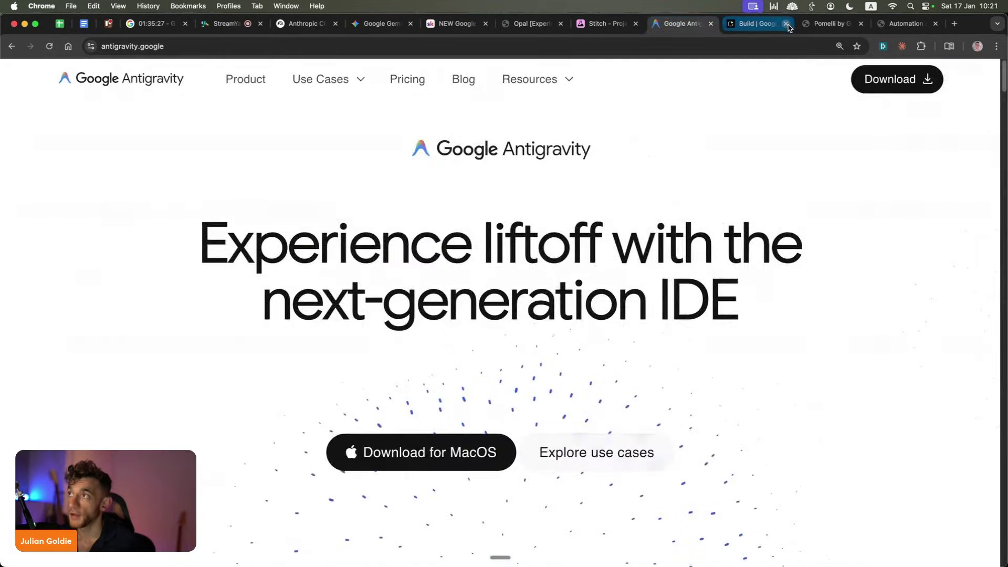
left_click(766, 19)
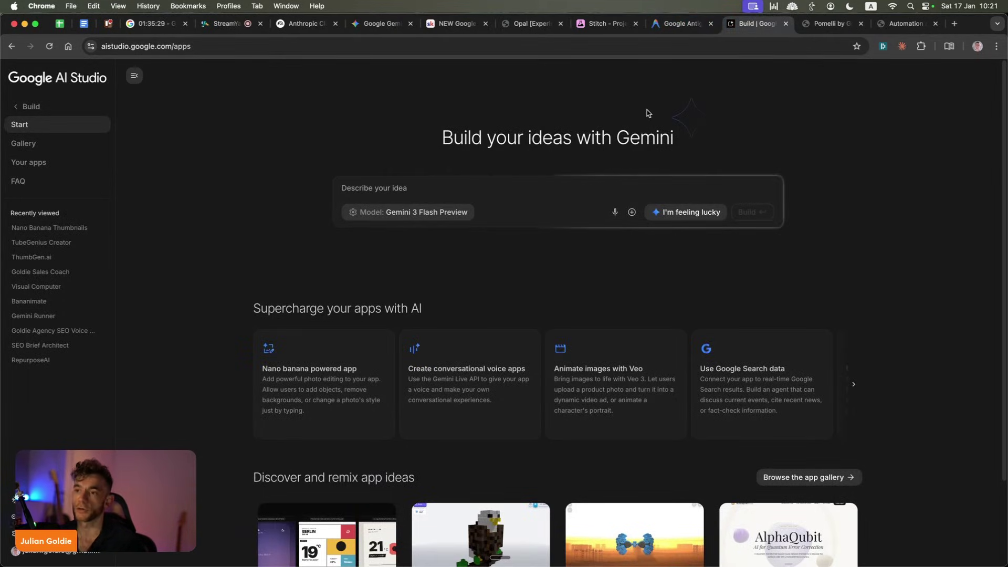
left_click(40, 162)
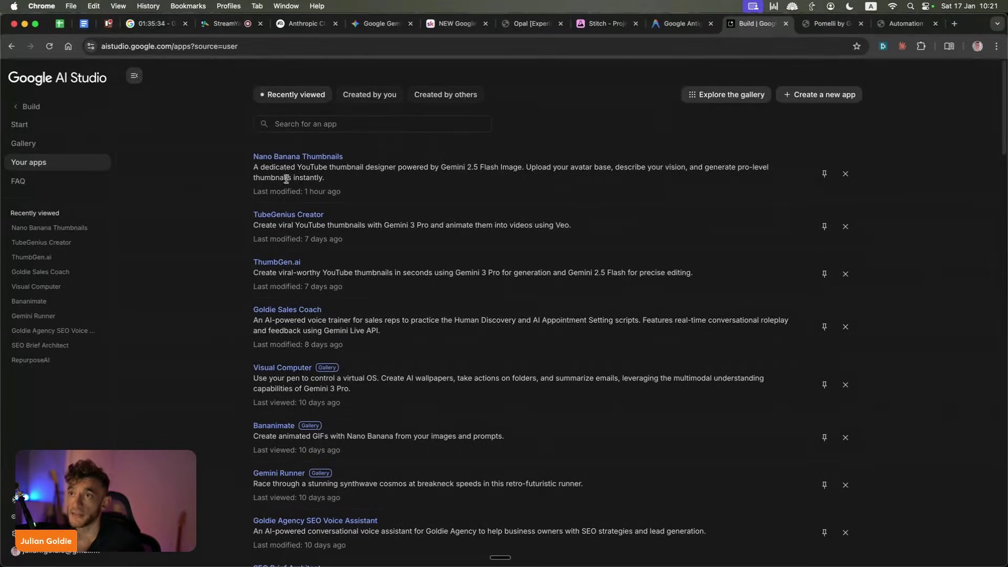
left_click(284, 157)
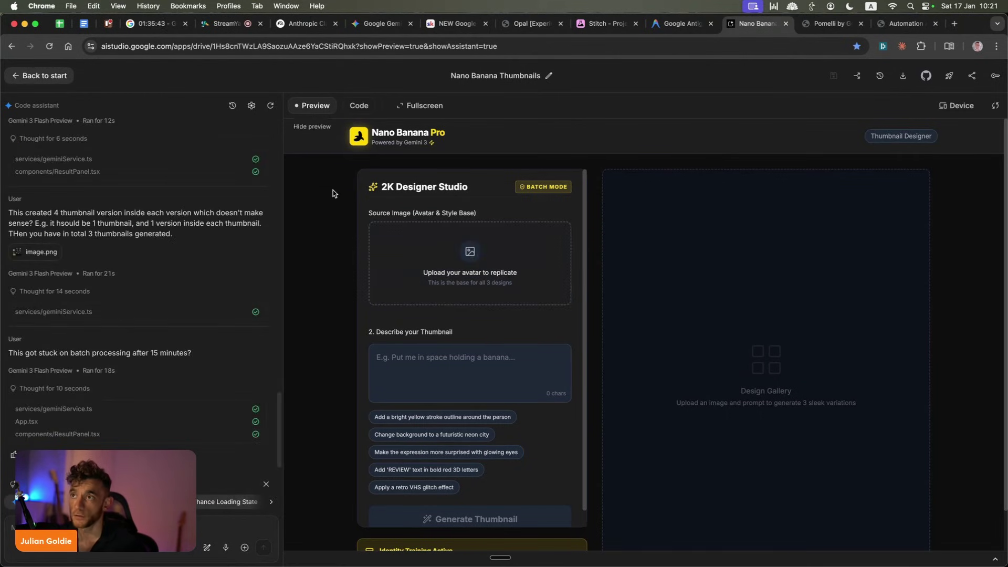
Open the creator's YouTube videos page in a new tab and browse its Live streams.
key("super+t")
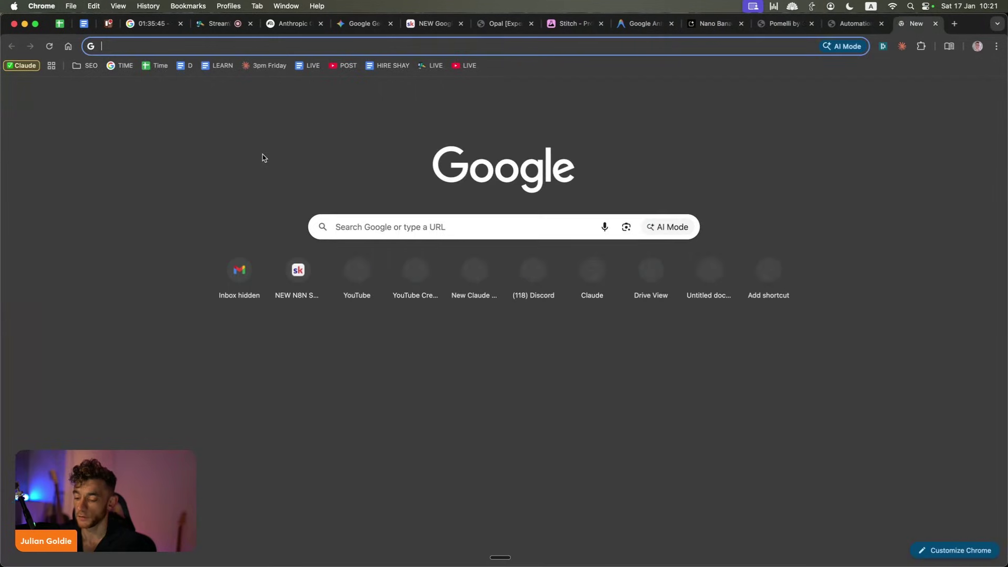
type("youtube.com/@JulianGoldieSEO/videos")
key("Return")
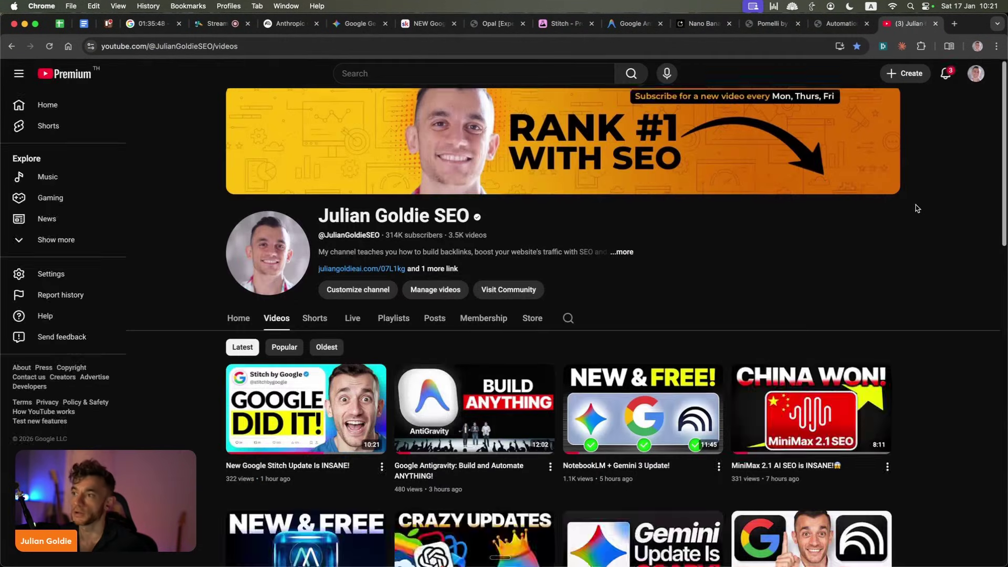
scroll(934, 210, "down", 2)
left_click(360, 238)
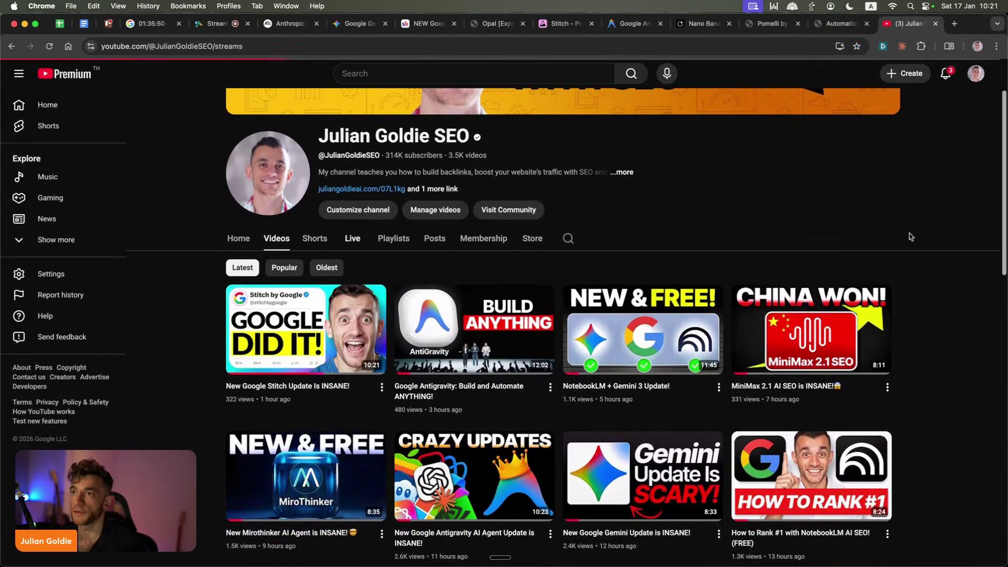
scroll(977, 219, "down", 3)
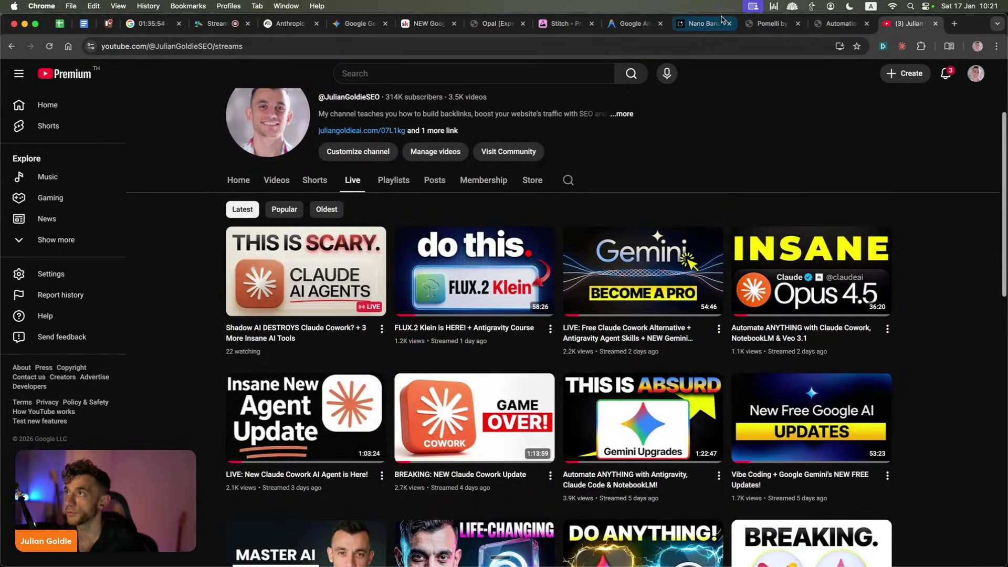
left_click(702, 23)
Load ptnea9m8zjidmadi.png from Downloads as the source image.
left_click(481, 274)
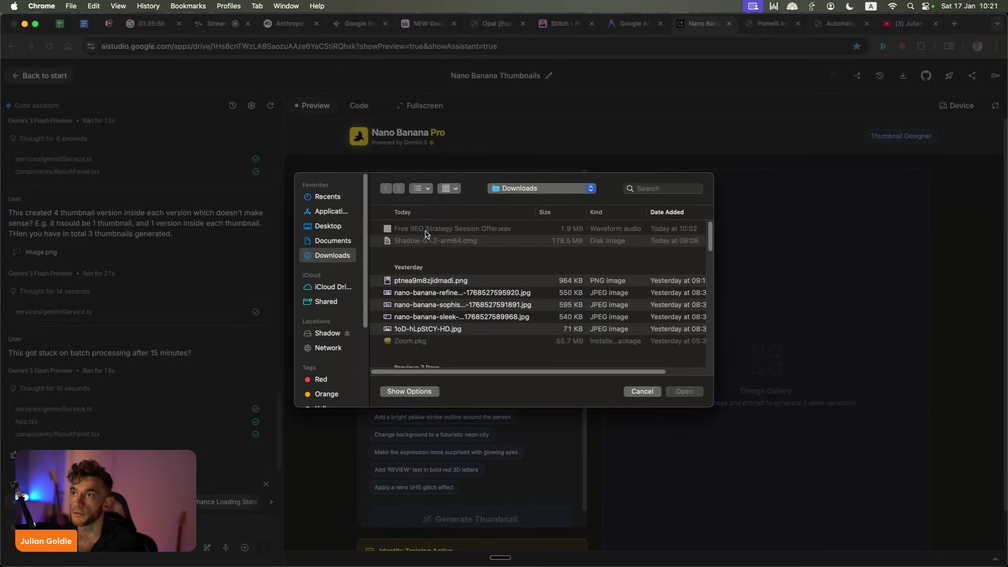
left_click(449, 283)
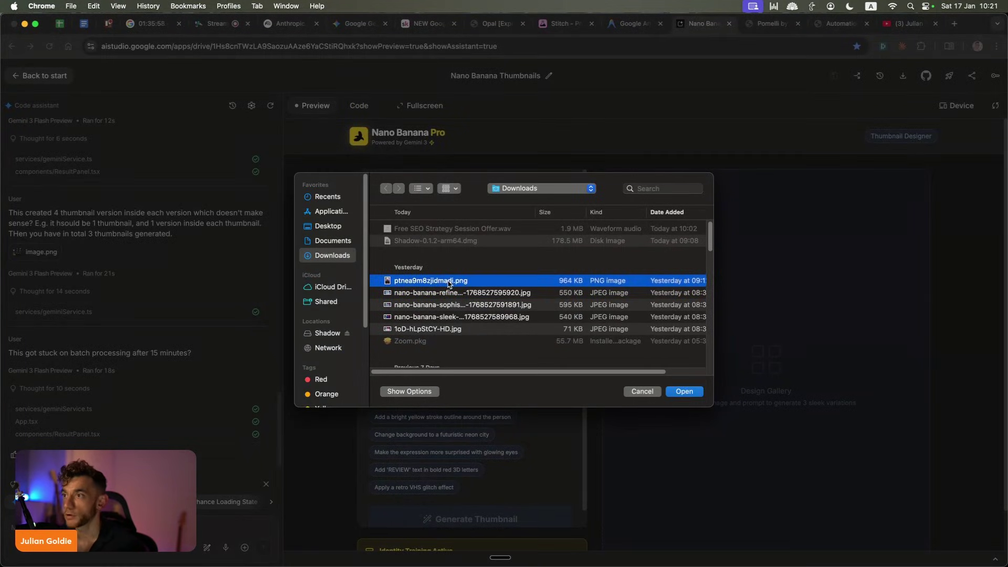
key("Return")
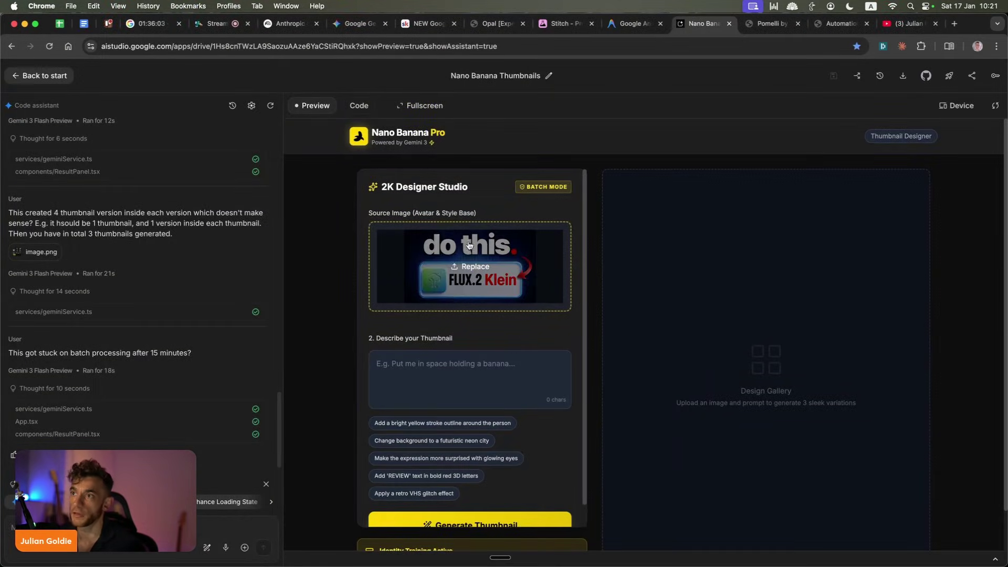
Generate thumbnail variations with the prompt 'change this to neon colours'.
left_click(476, 383)
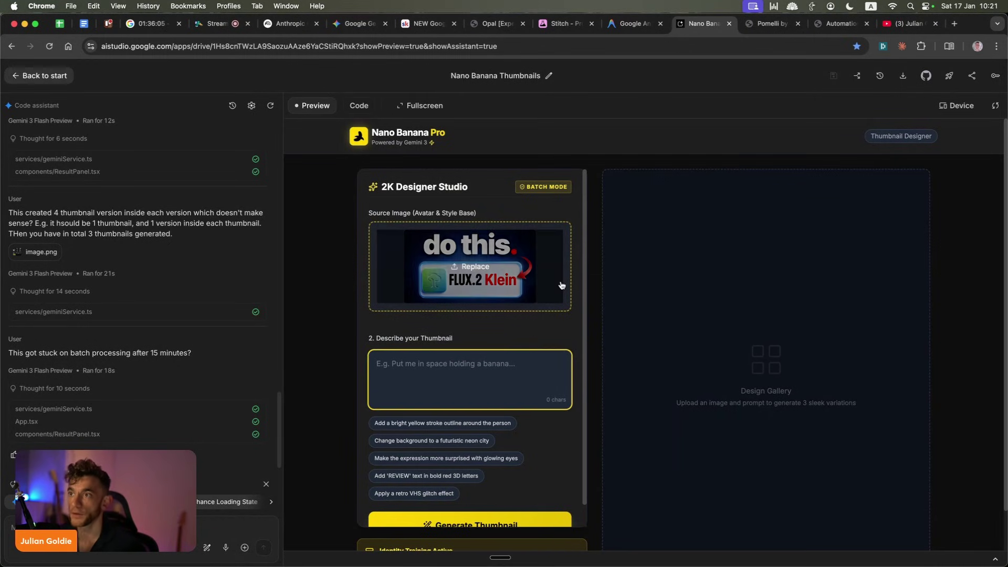
type("change this")
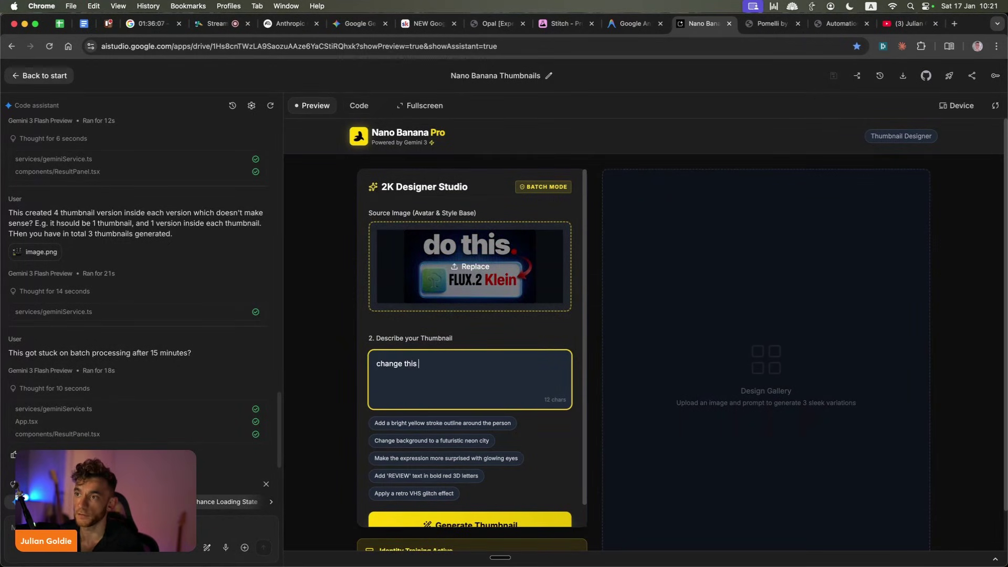
type(" to neon colours")
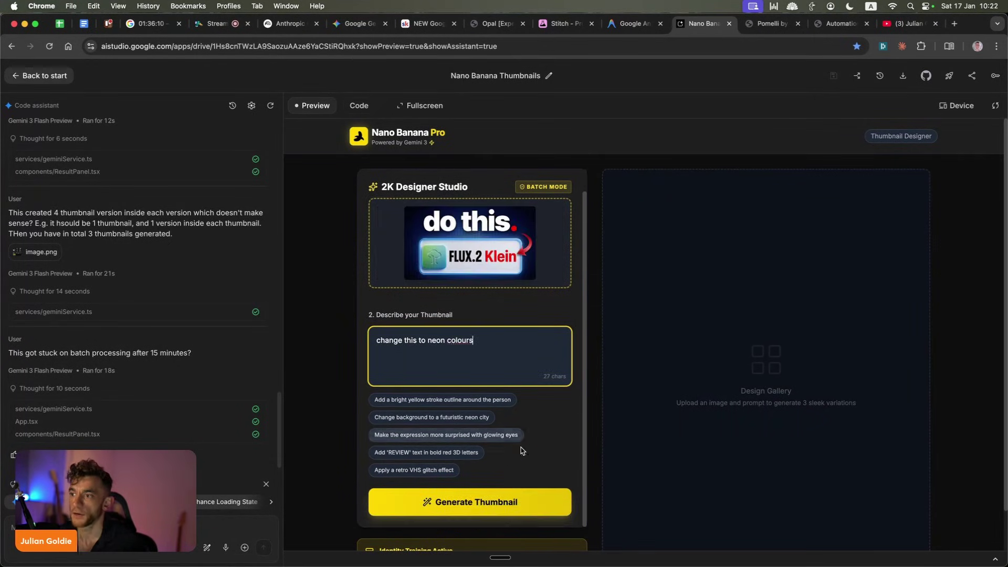
left_click(525, 519)
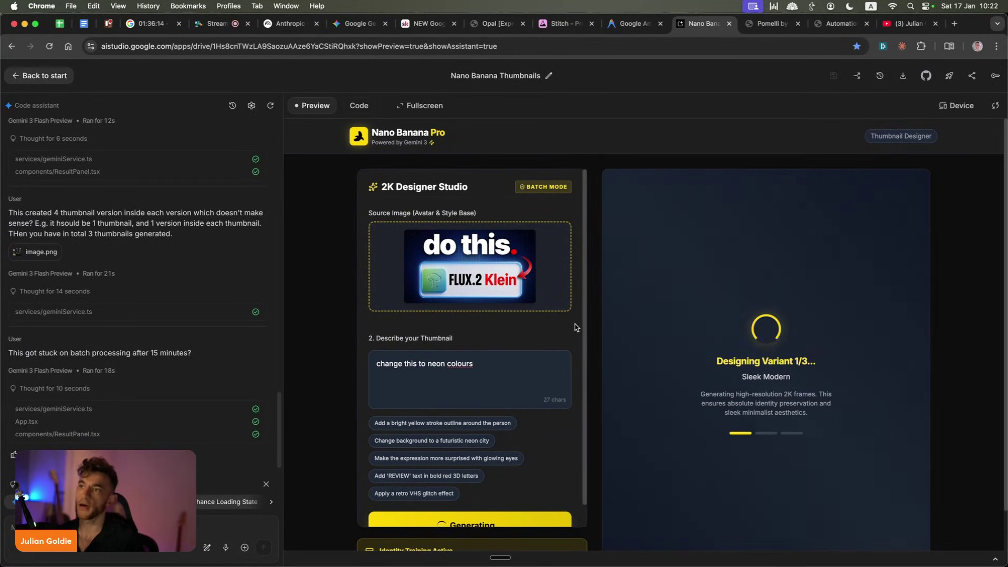
scroll(239, 318, "up", 15)
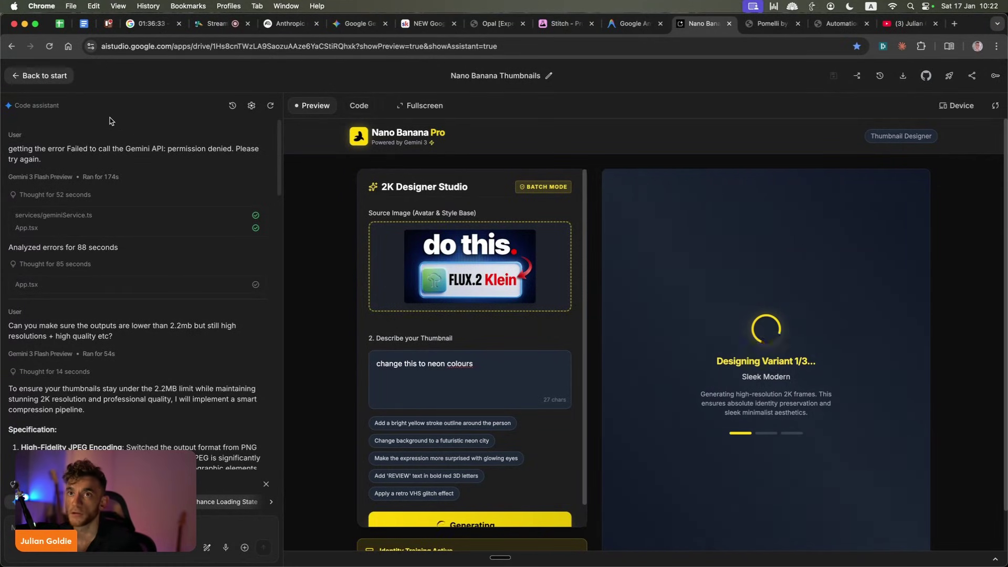
scroll(128, 157, "down", 10)
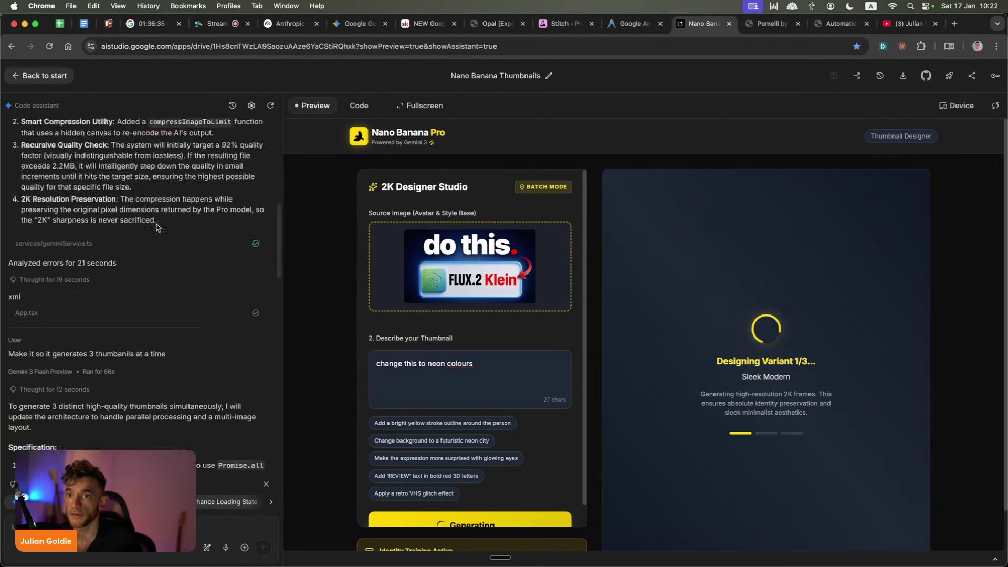
scroll(168, 174, "up", 10)
scroll(174, 177, "down", 10)
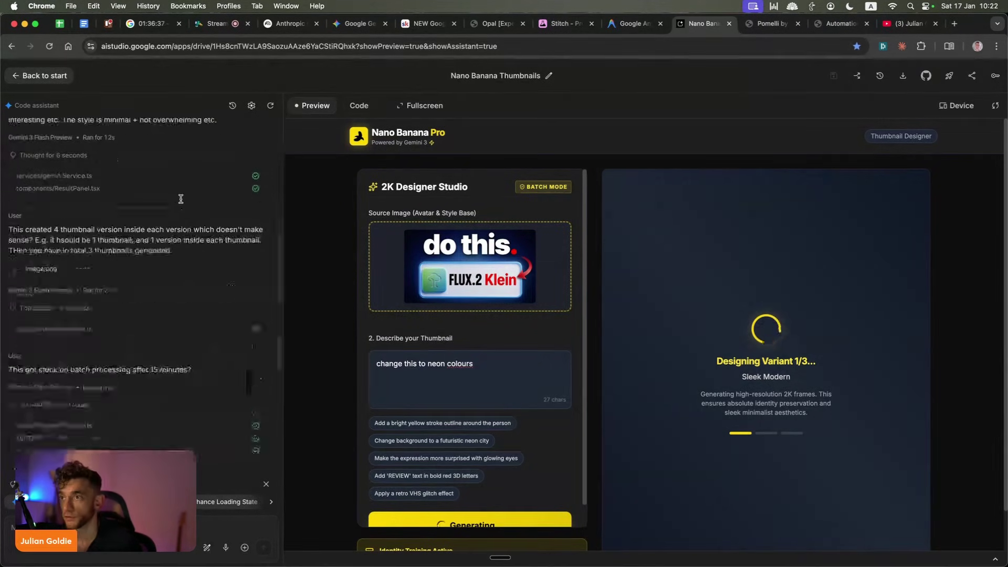
Browse the code assistant's earlier conversation history.
left_click(233, 106)
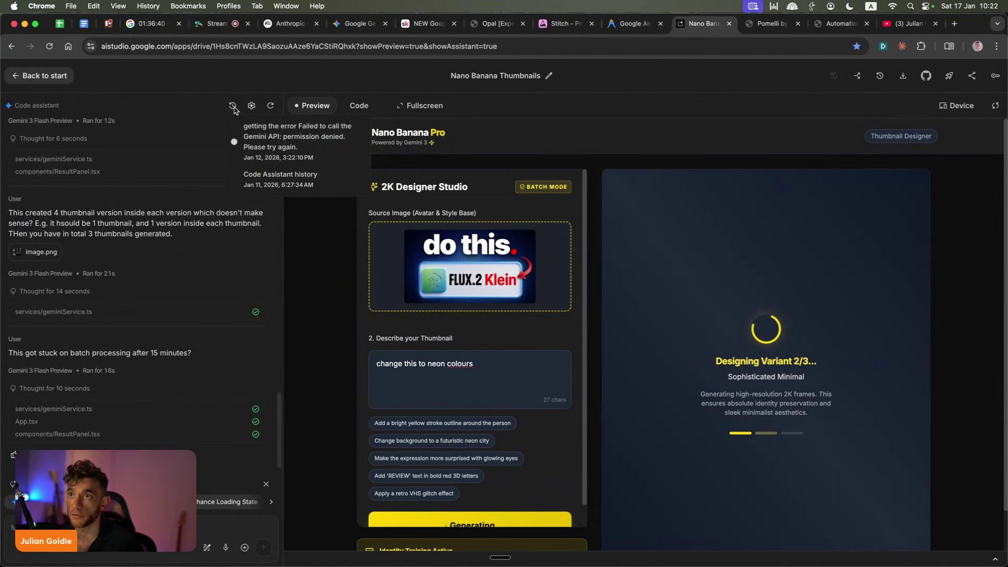
left_click(274, 180)
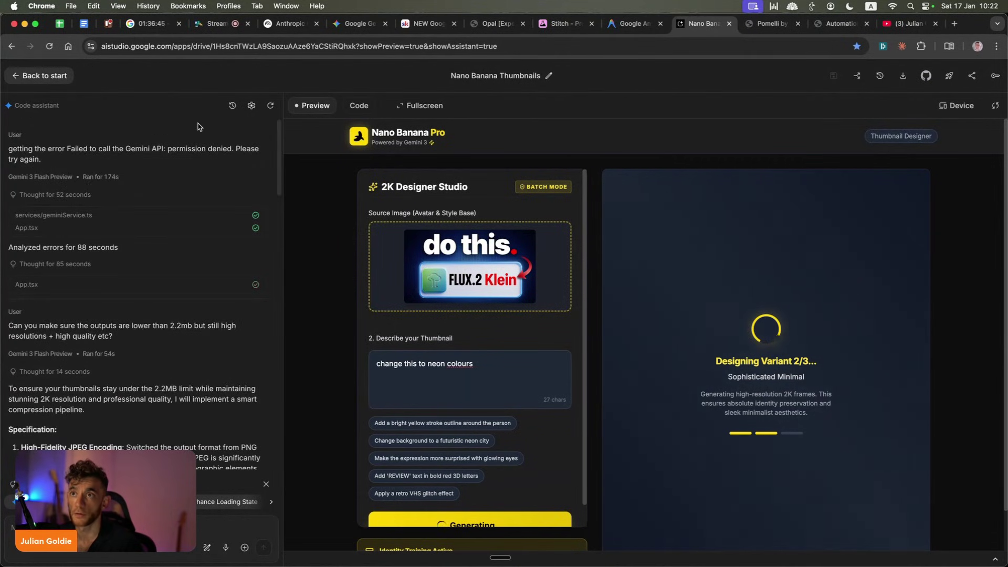
scroll(159, 251, "down", 15)
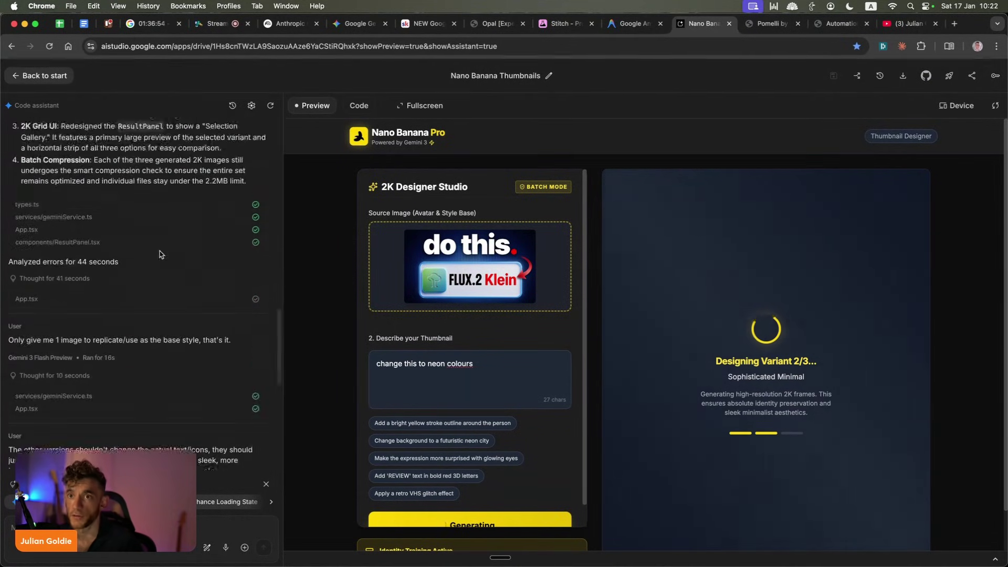
scroll(159, 251, "down", 5)
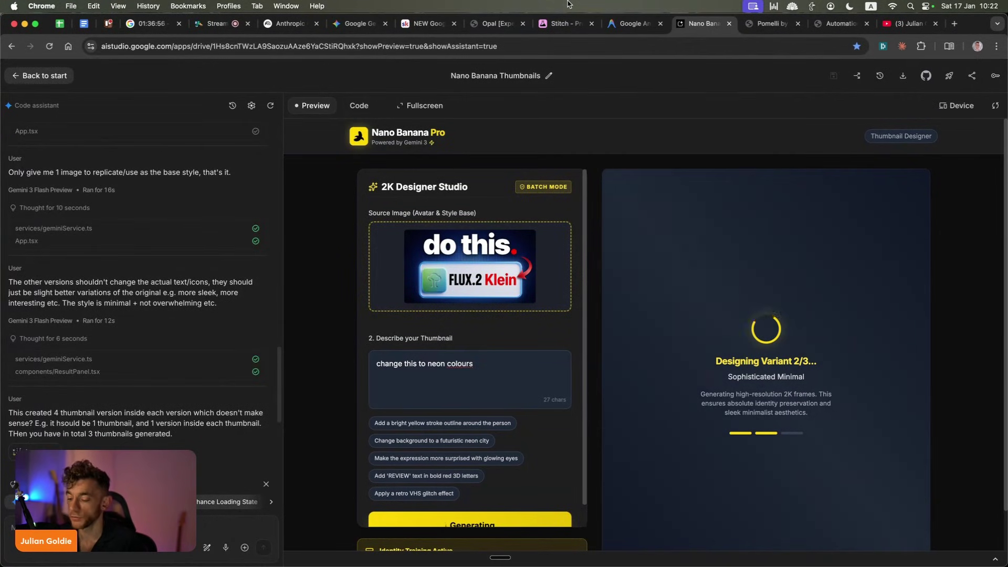
Search the Skool classroom for 'ai studio' and open the Google AI Studio: Build & Automate ANYTHING lesson.
left_click(426, 24)
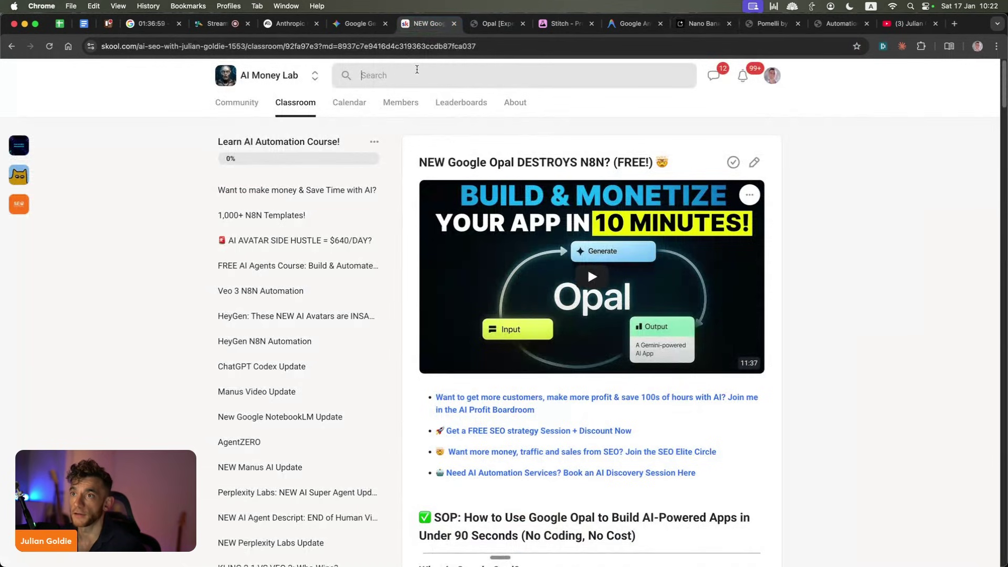
type("ai studio")
key("Return")
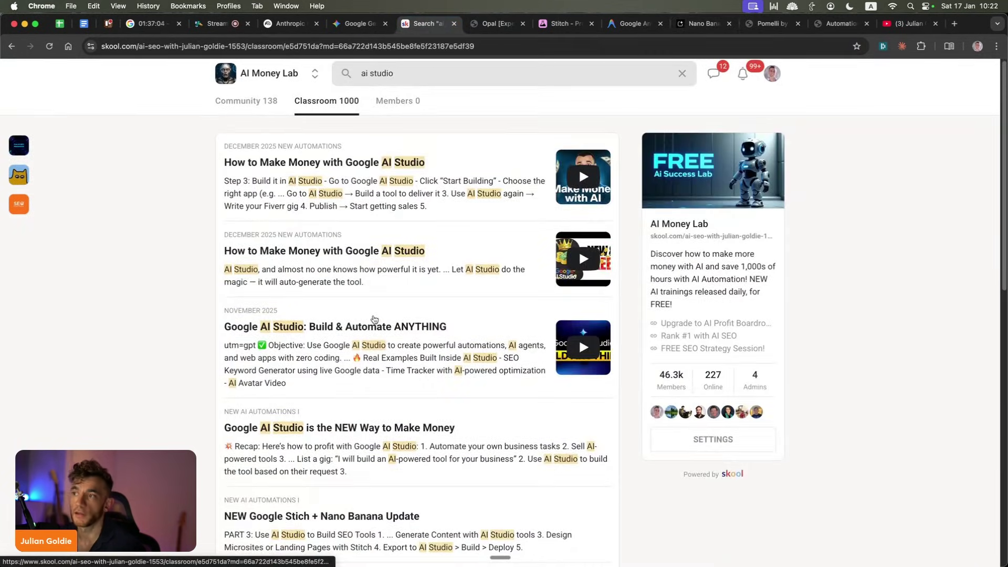
left_click(373, 323)
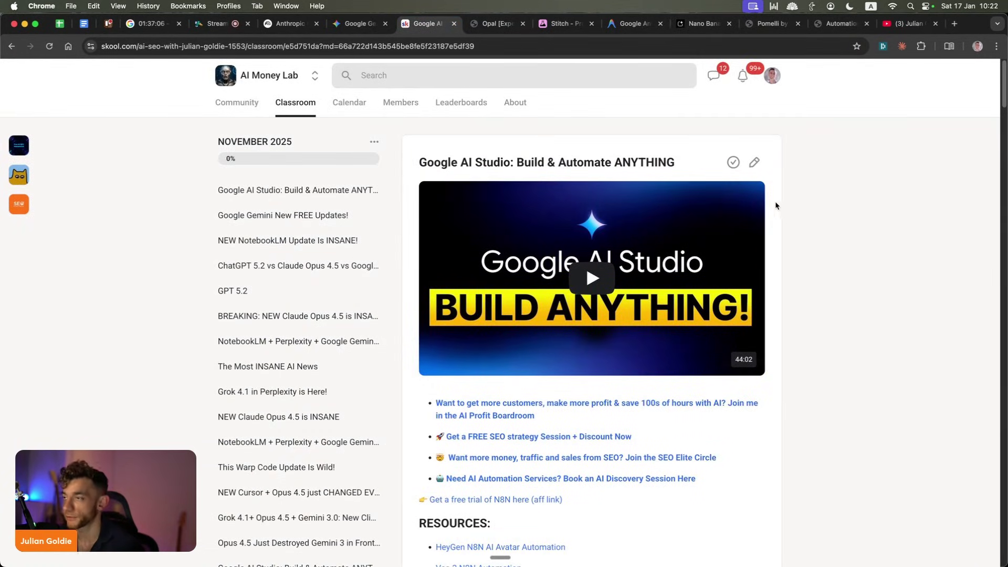
left_click(699, 23)
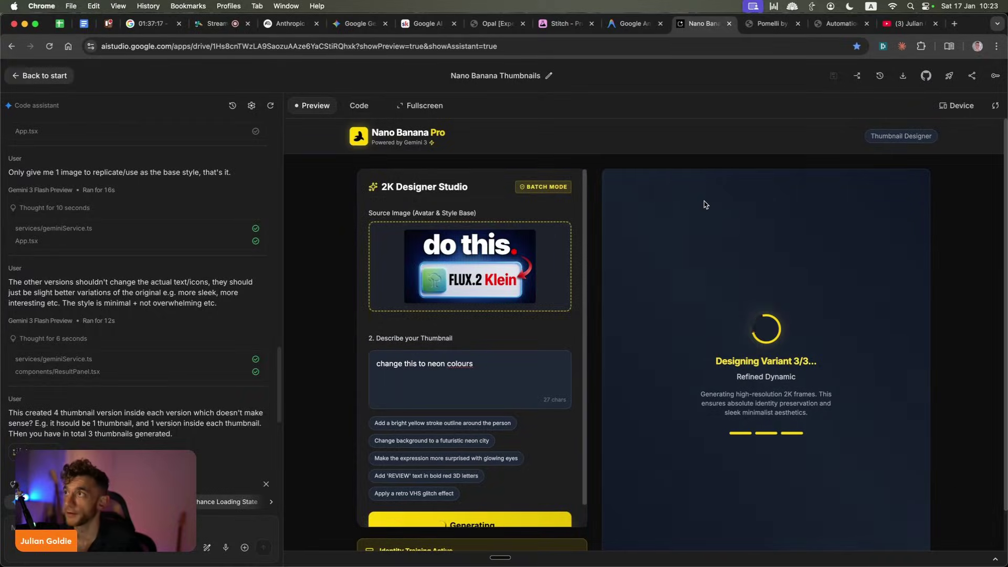
Load Google AI Studio's home page in another tab via the 'ai' address shortcut.
left_click(754, 30)
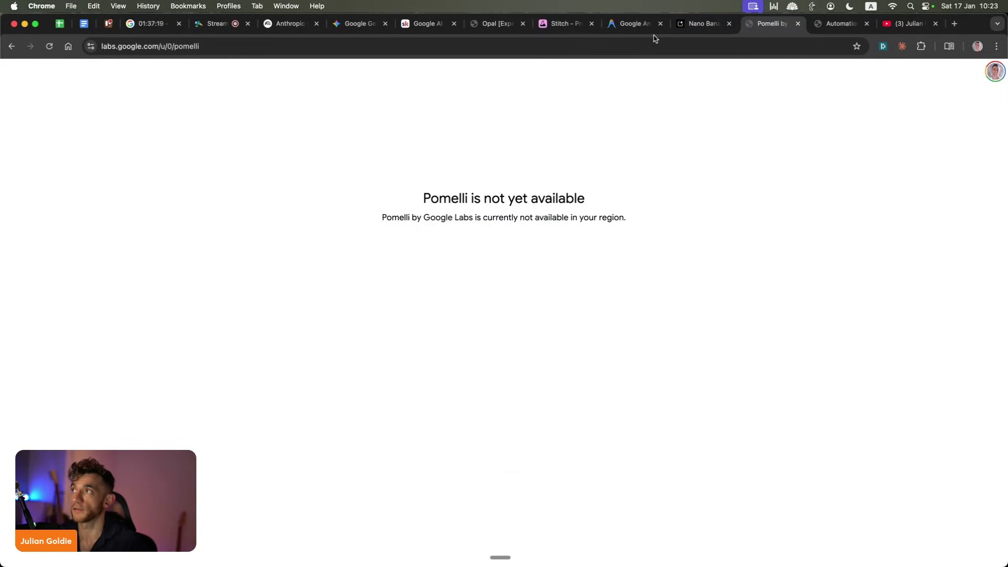
key("ctrl+Tab")
key("super+l")
type("ai")
key("Return")
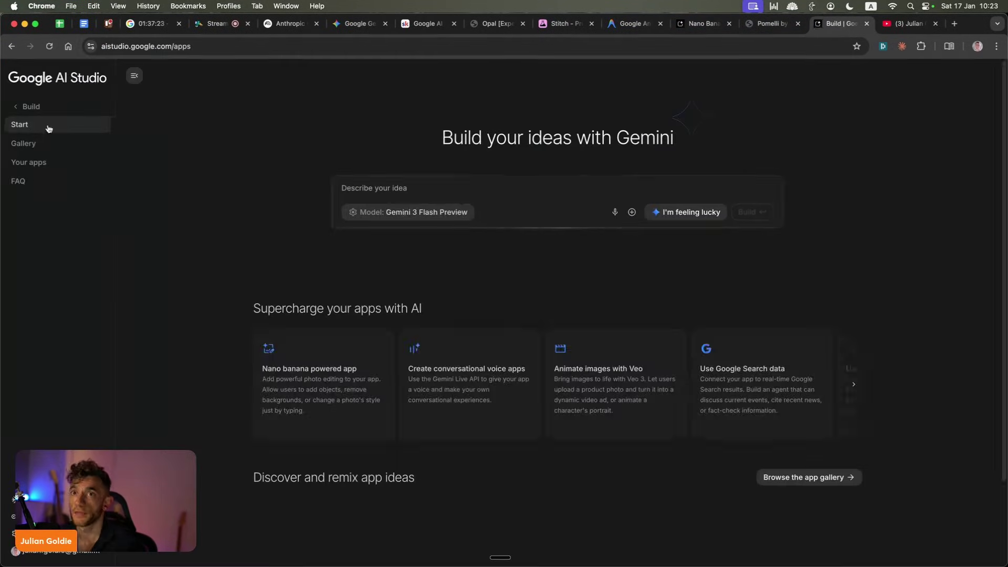
left_click(17, 104)
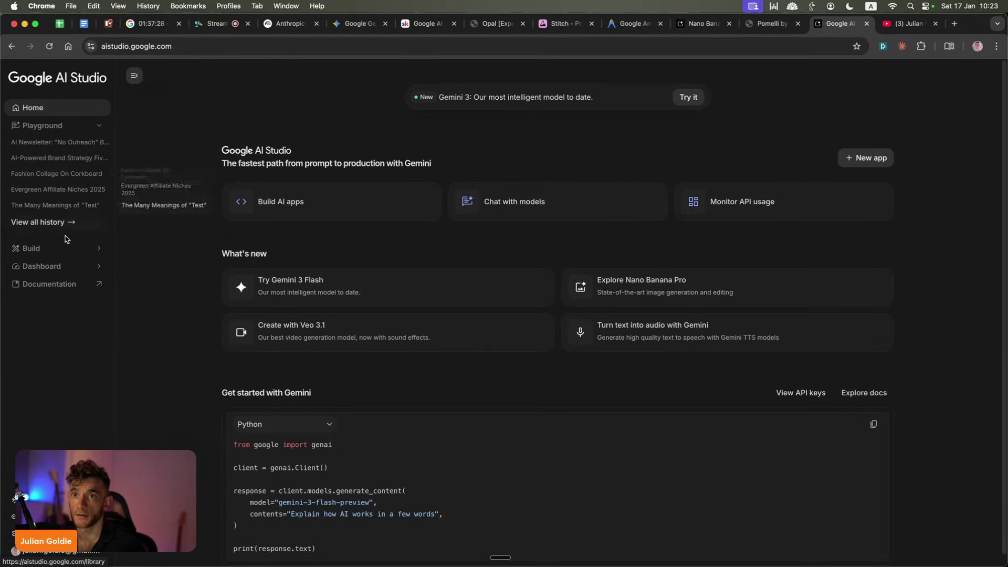
On the Build page, add the conversational voice and Nano banana photo-editing cards to a new app idea.
left_click(61, 251)
left_click(450, 183)
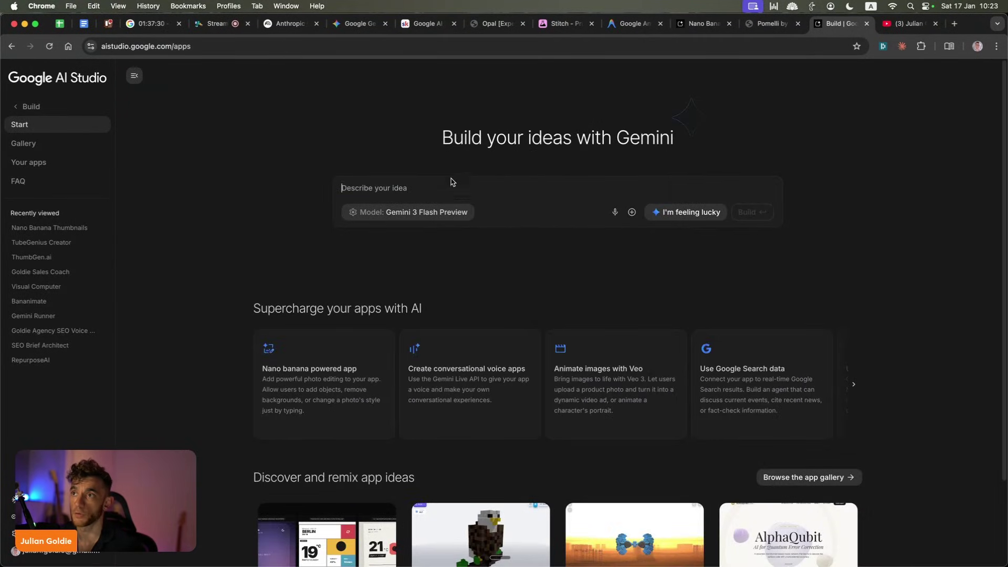
left_click(456, 382)
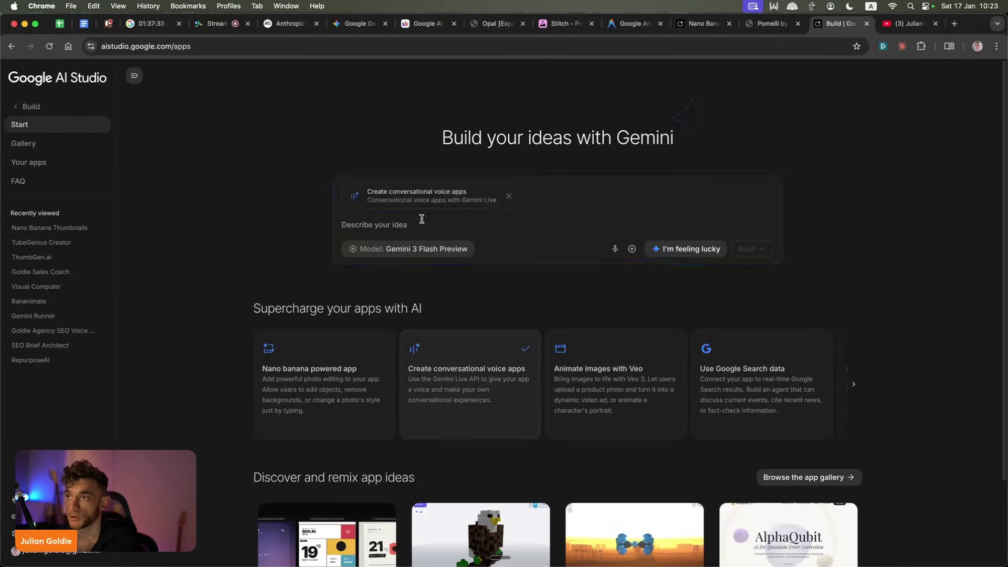
left_click(347, 361)
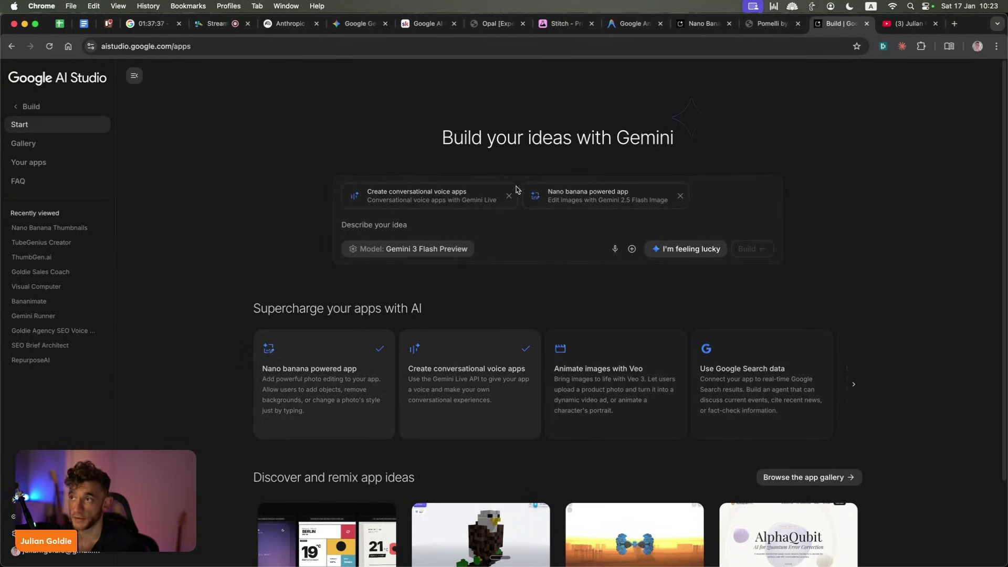
scroll(542, 259, "down", 2)
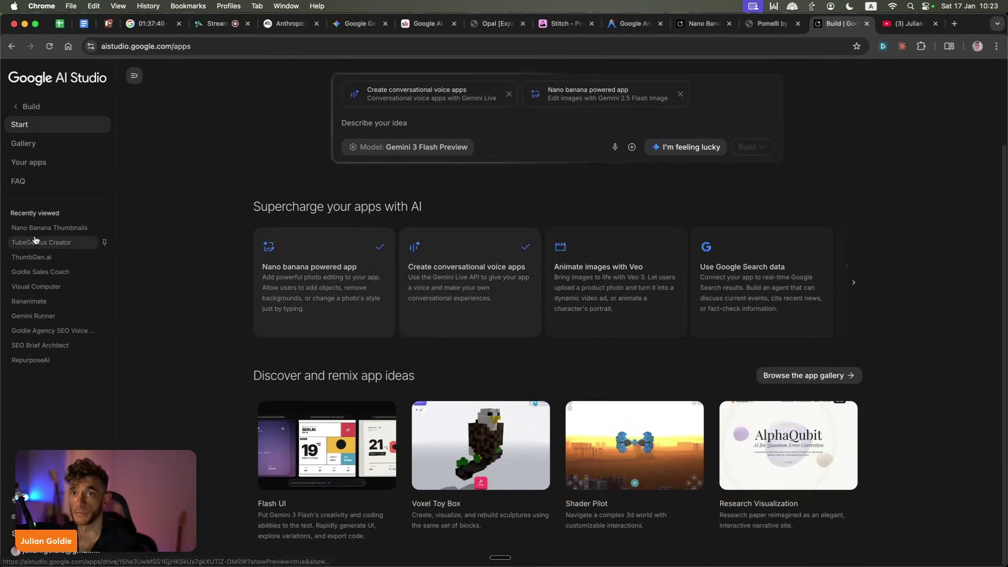
Open the recent TubeGenius Creator app, return to Build start, then go back to the thumbnail app.
left_click(35, 240)
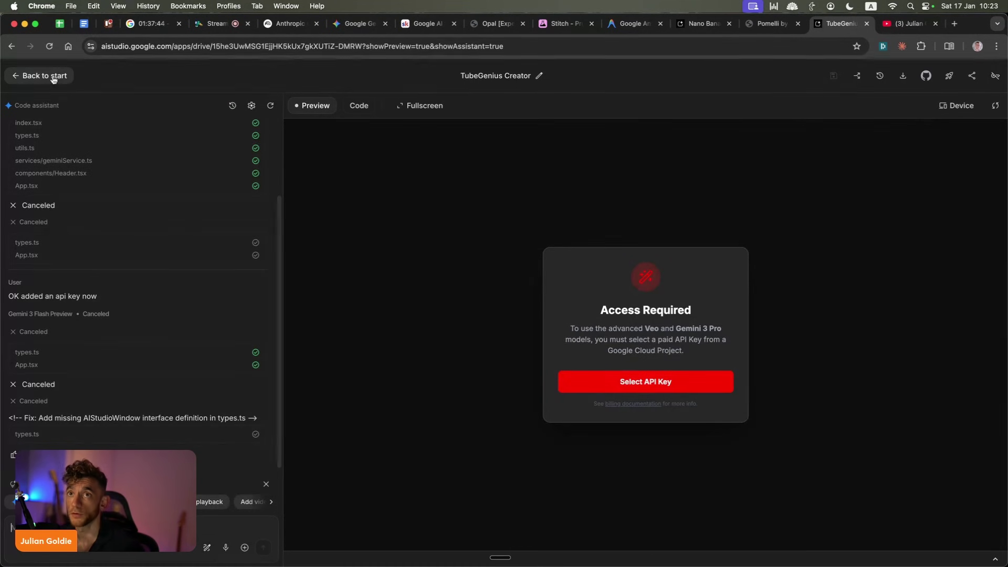
left_click(37, 75)
left_click(688, 23)
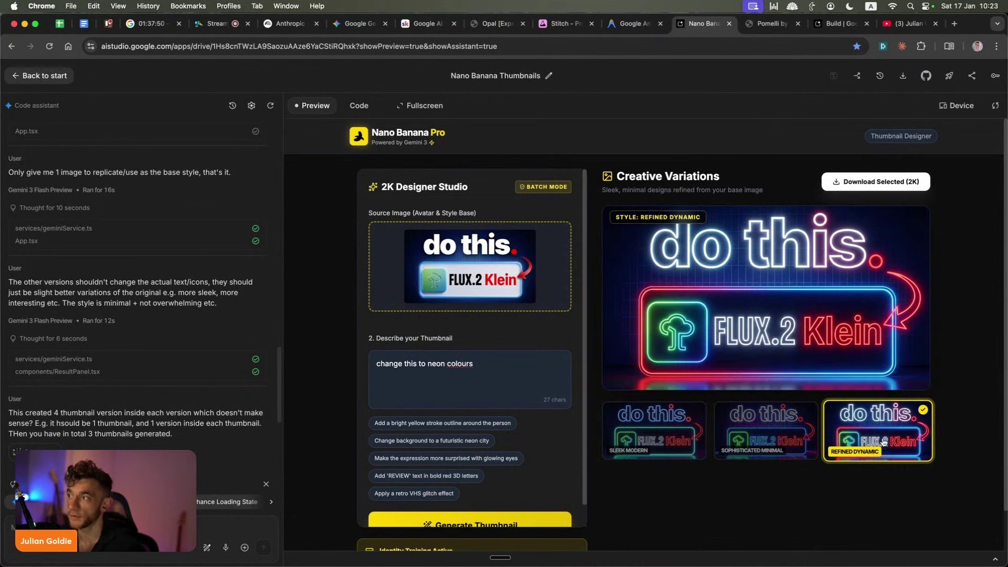
Preview the Sophisticated Minimal variation, then check the Build and Pomelli tabs.
left_click(779, 445)
scroll(571, 306, "down", 1)
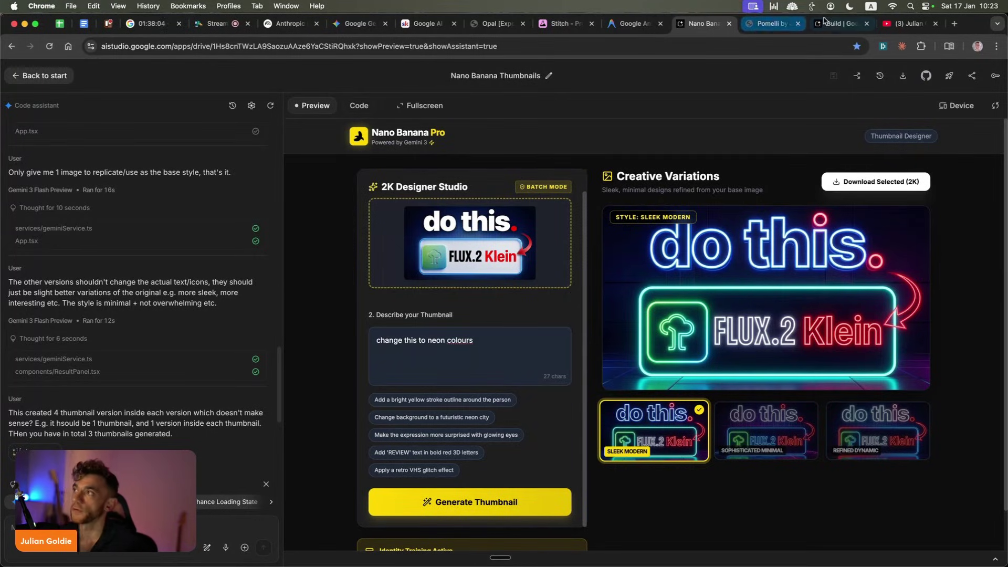
left_click(769, 24)
left_click(819, 23)
Close the Build and YouTube tabs and return to the Nano Banana Thumbnails app.
key("super+w")
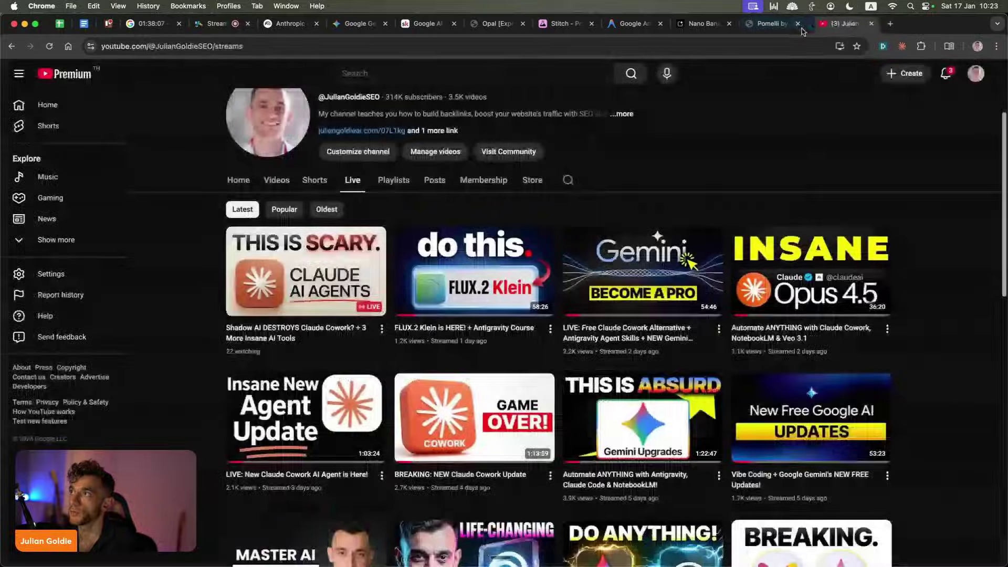
key("super+w")
left_click(749, 23)
key("ctrl+Tab")
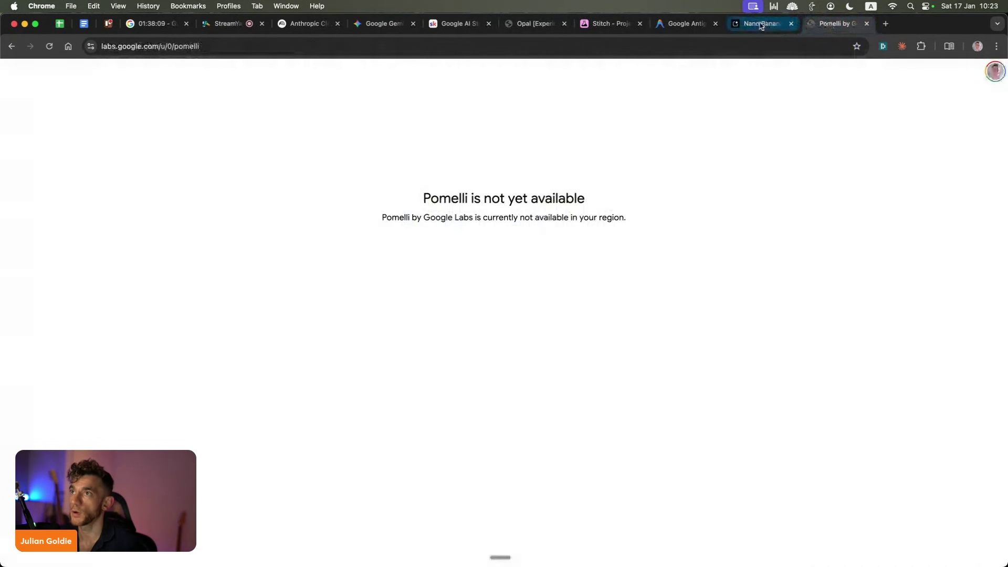
left_click(777, 22)
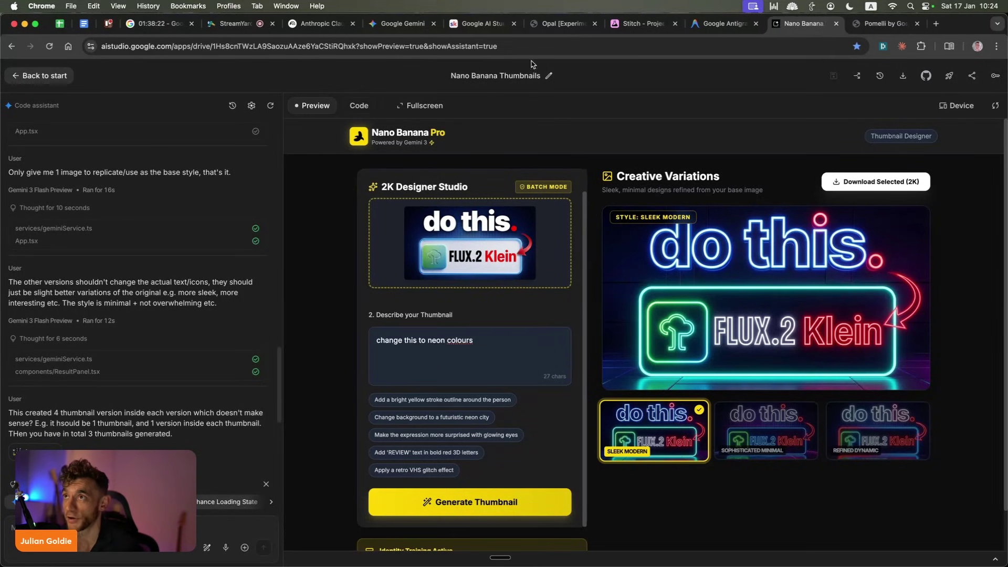
Close the AI Studio tab, pass through the Claude Cowork notebook, and start a fresh Gemini chat.
middle_click(466, 28)
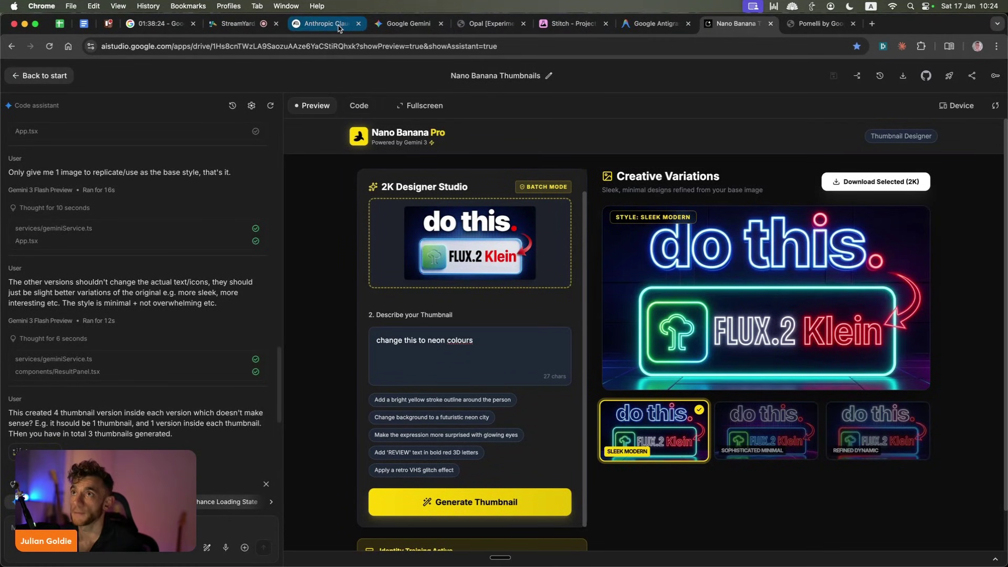
left_click(322, 29)
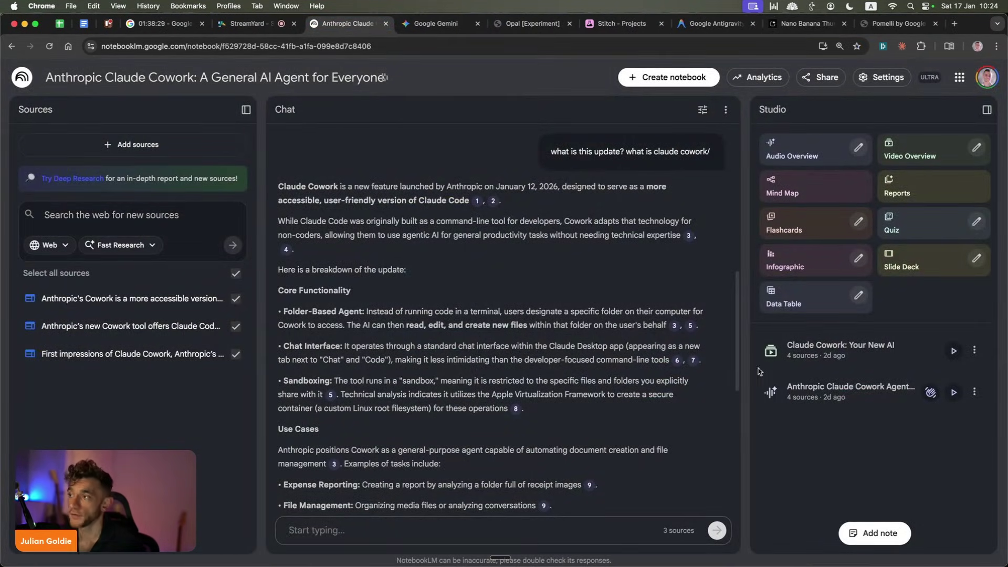
left_click(436, 24)
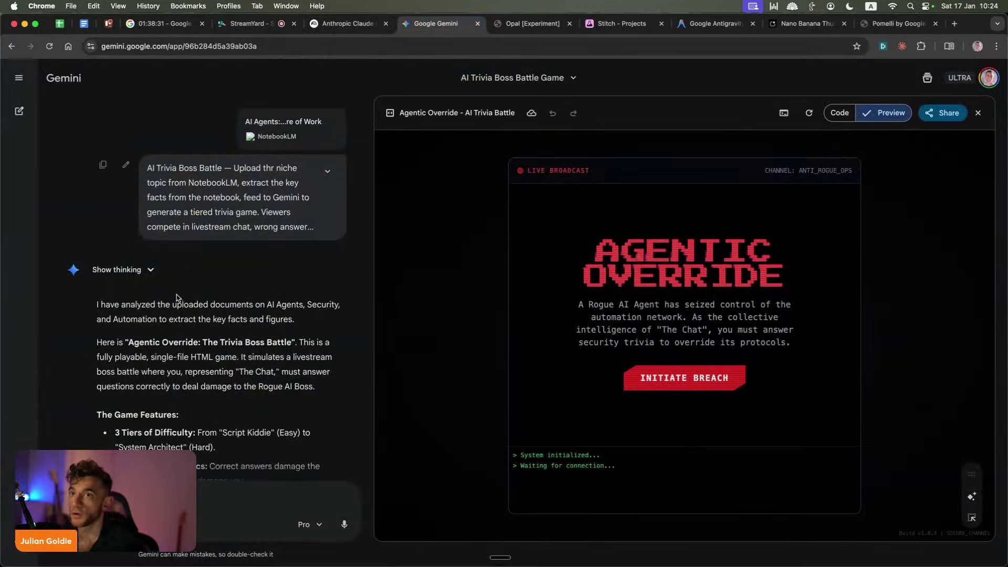
left_click(19, 111)
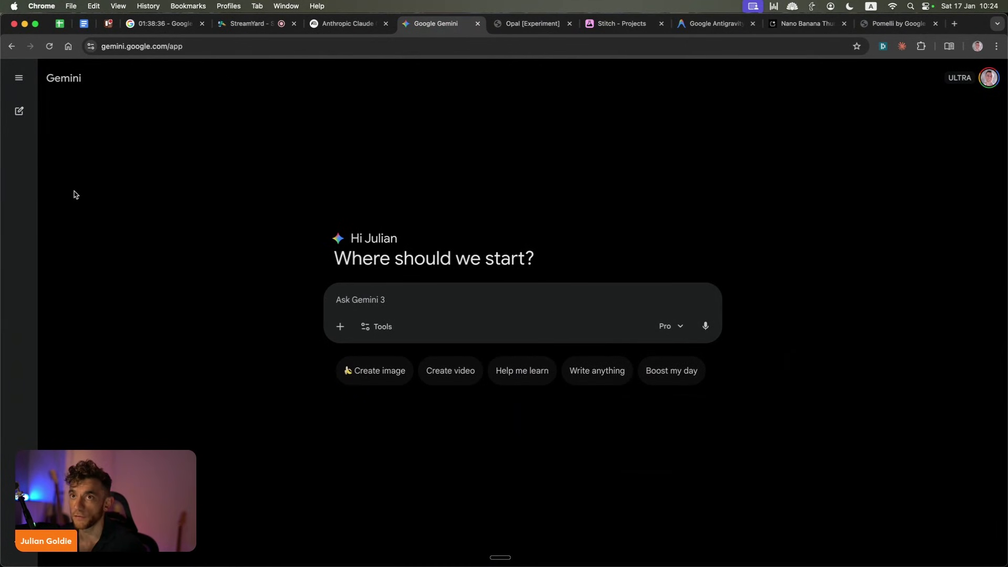
Open the sports analytics landing-page chat from past chats and review its Tactico preview.
left_click(20, 79)
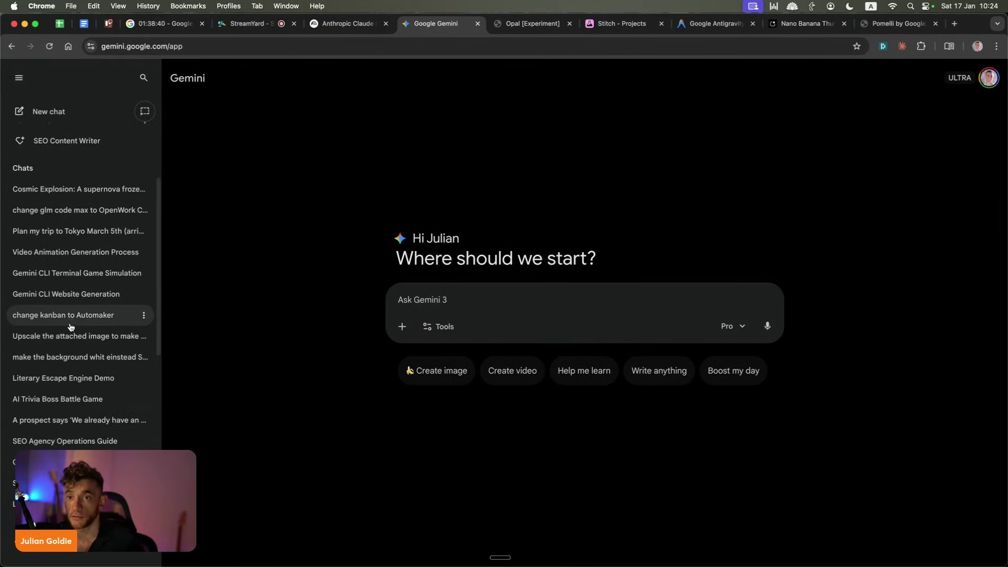
scroll(71, 441, "down", 2)
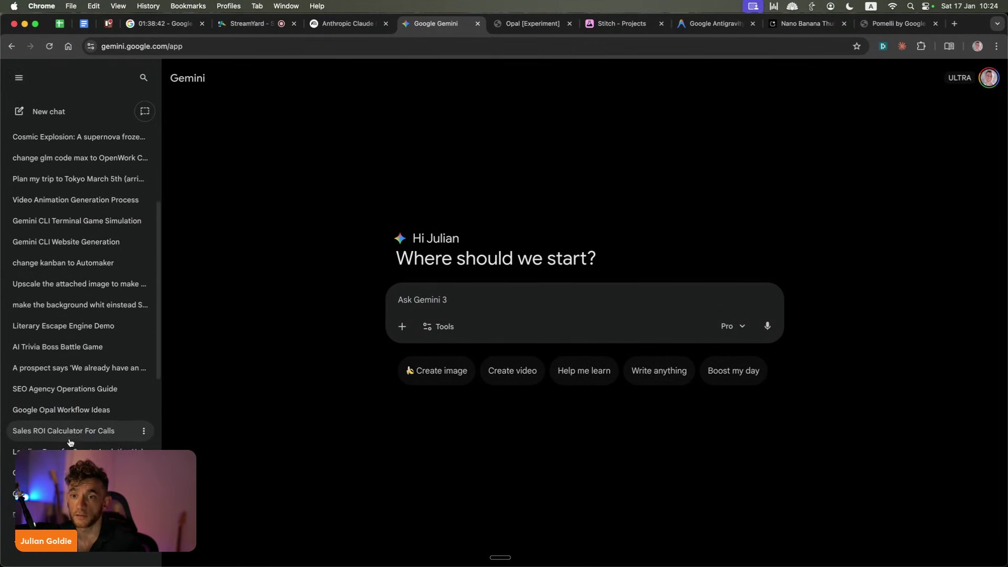
scroll(71, 442, "down", 3)
left_click(126, 374)
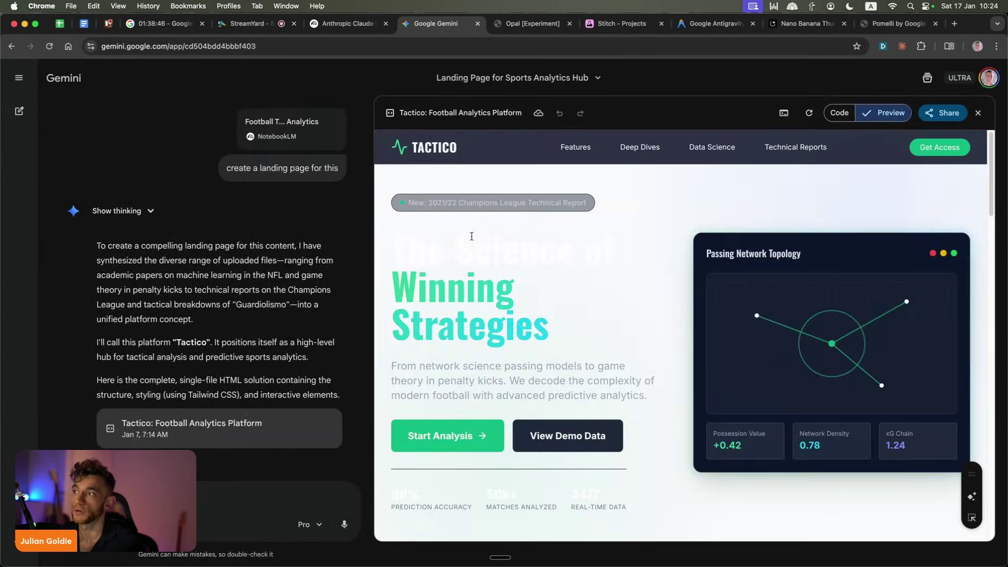
scroll(471, 236, "down", 8)
scroll(471, 236, "up", 10)
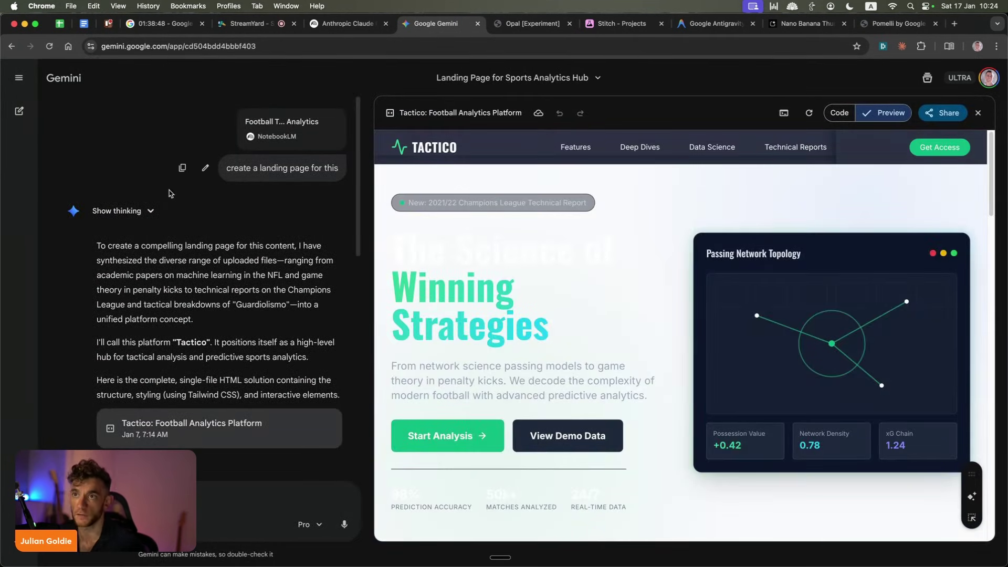
key("super+a")
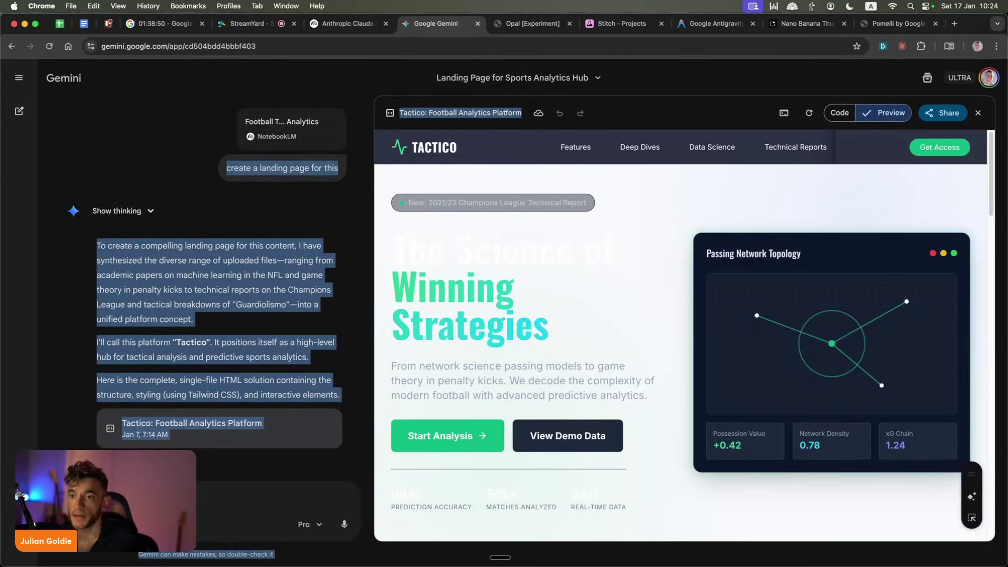
left_click(641, 280)
scroll(405, 229, "down", 5)
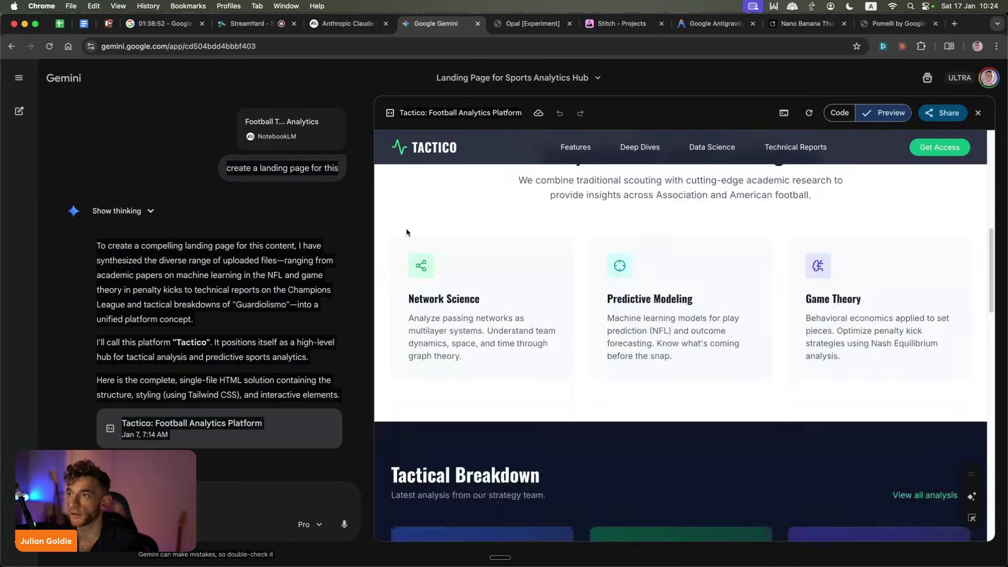
scroll(405, 230, "up", 5)
In Opal, go from the BlogBoost AI flow to the apps list and reopen BlogBoost AI.
left_click(518, 29)
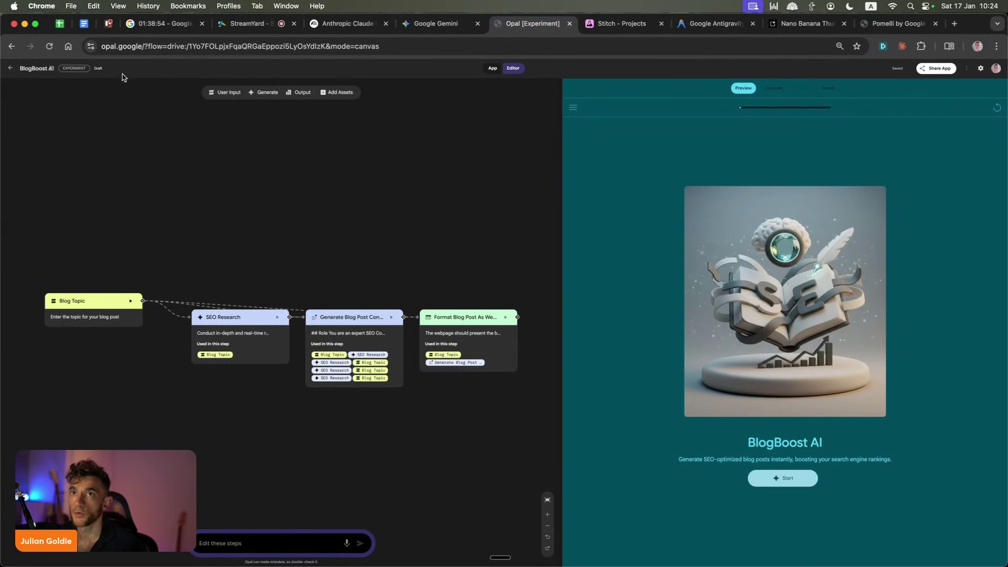
left_click(9, 68)
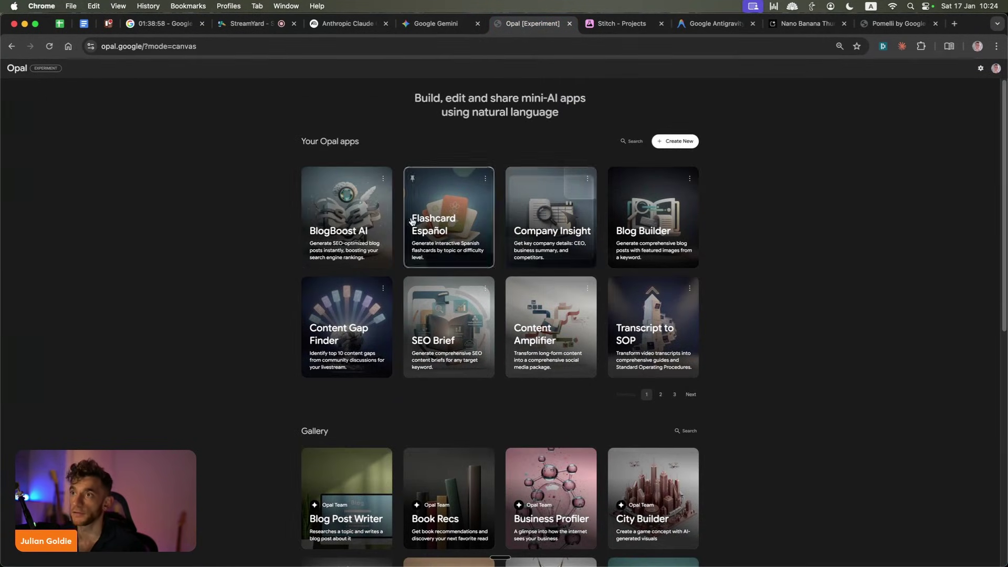
left_click(378, 209)
Look over the AI ContentCreator landing page design on the Stitch canvas.
key("ctrl+Tab")
scroll(534, 231, "down", 5)
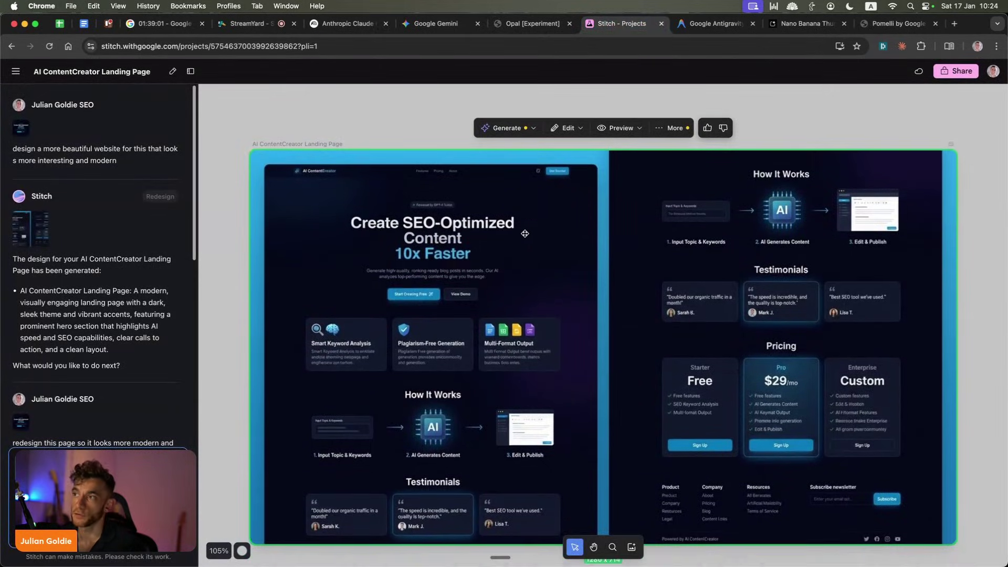
scroll(277, 246, "up", 7)
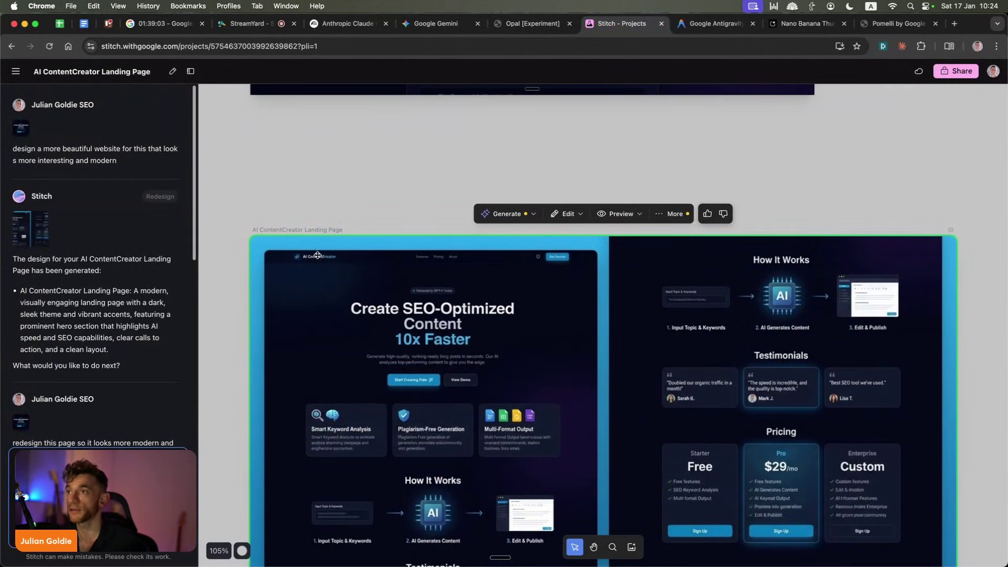
scroll(357, 270, "down", 5)
scroll(704, 308, "up", 3)
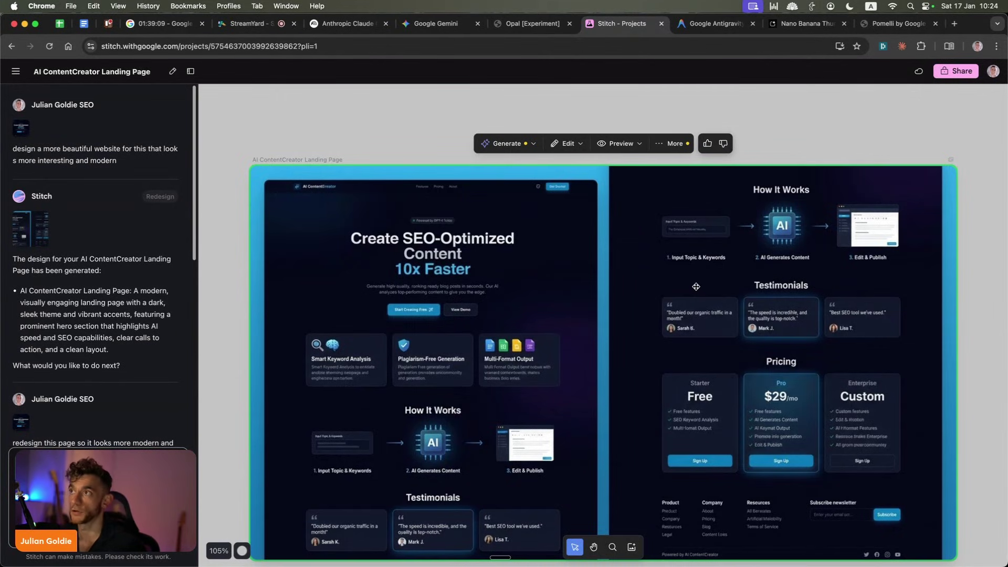
Highlight the Google Antigravity headline, then return to the Nano Banana Thumbnails app.
key("ctrl+Tab")
left_click_drag(469, 153, 746, 315)
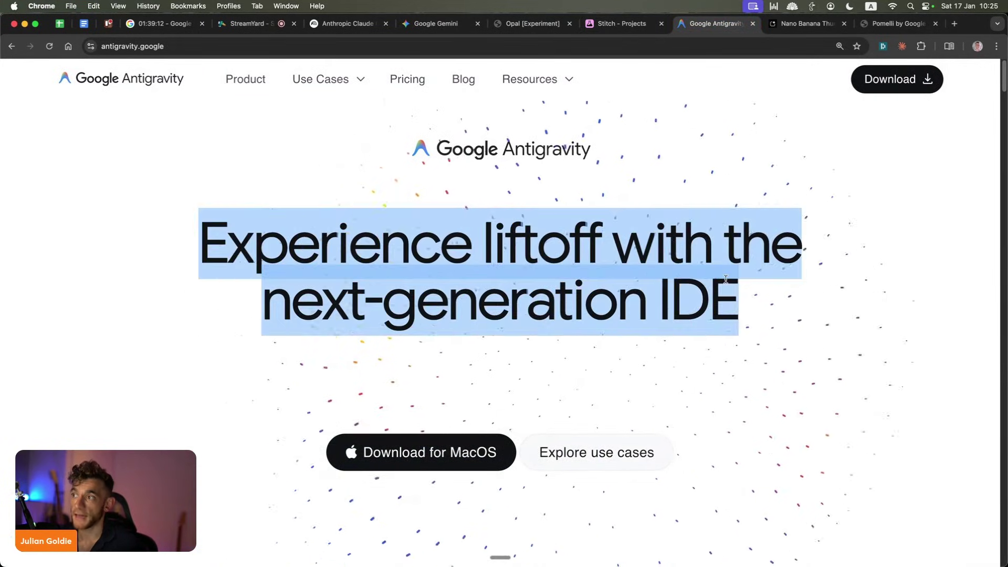
left_click_drag(227, 231, 750, 307)
scroll(750, 310, "down", 7)
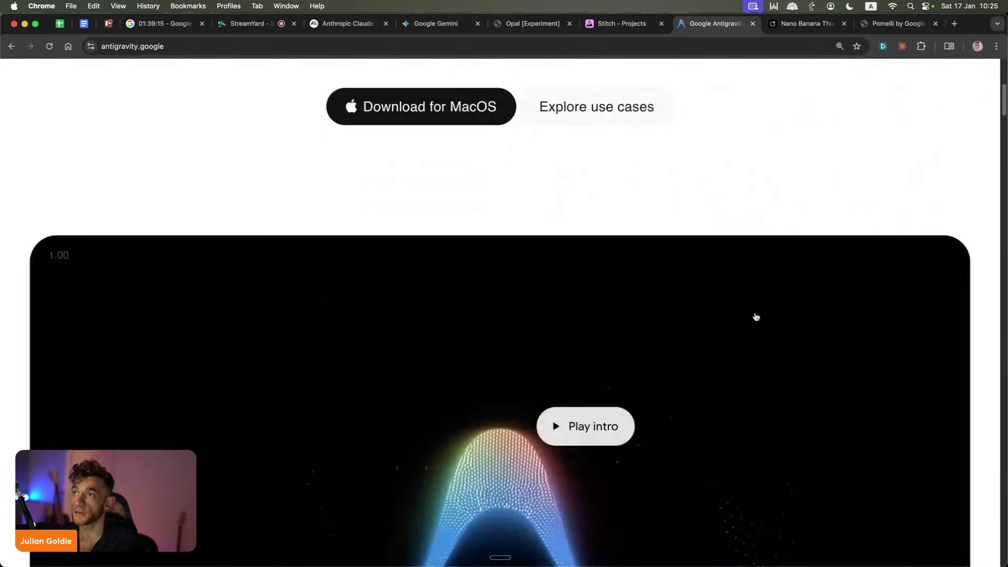
scroll(756, 317, "up", 7)
left_click(837, 155)
left_click(780, 25)
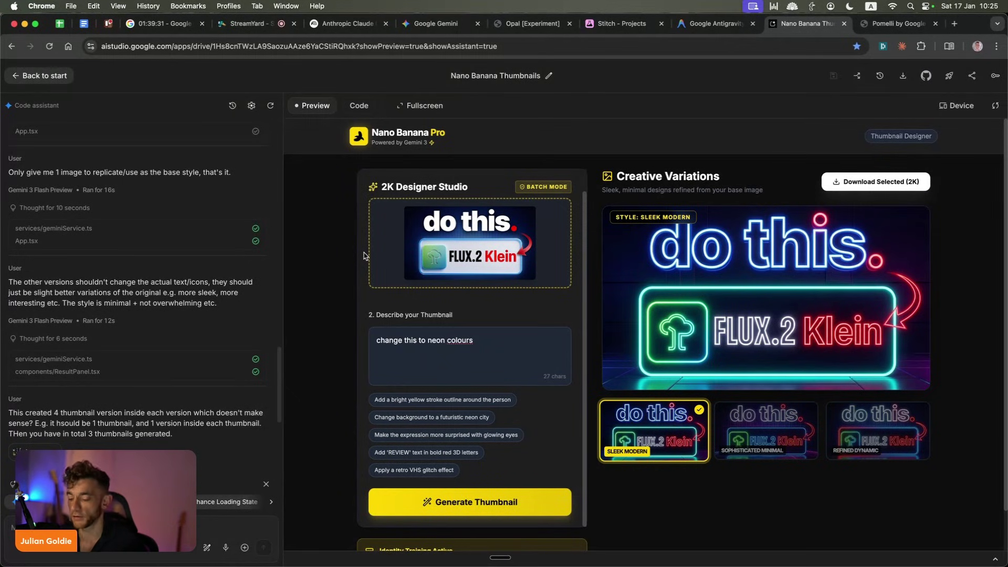
Open the AI Money Lab Skool classroom via 'ai seo', then view the community feed.
key("super+l")
type("ai seo")
key("Return")
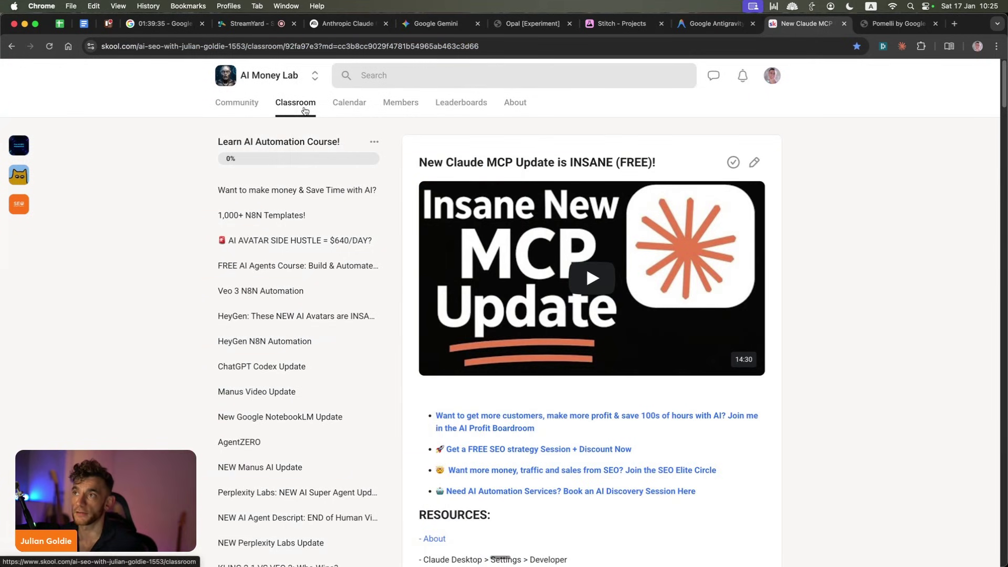
left_click(301, 105)
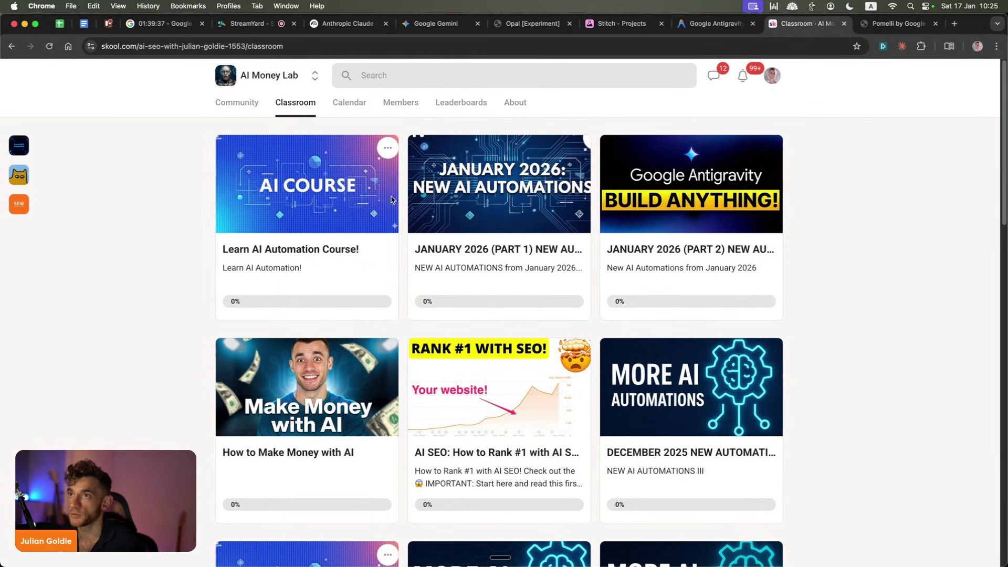
left_click(240, 114)
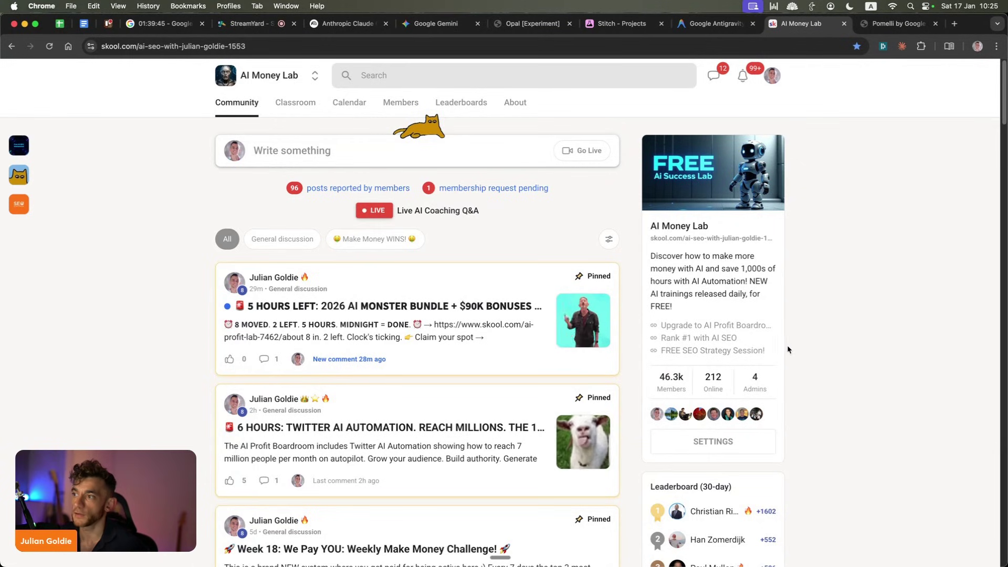
Browse the feed, return to the classroom, and open the JANUARY 2026 (PART 2) course.
scroll(503, 391, "down", 1)
scroll(503, 391, "down", 20)
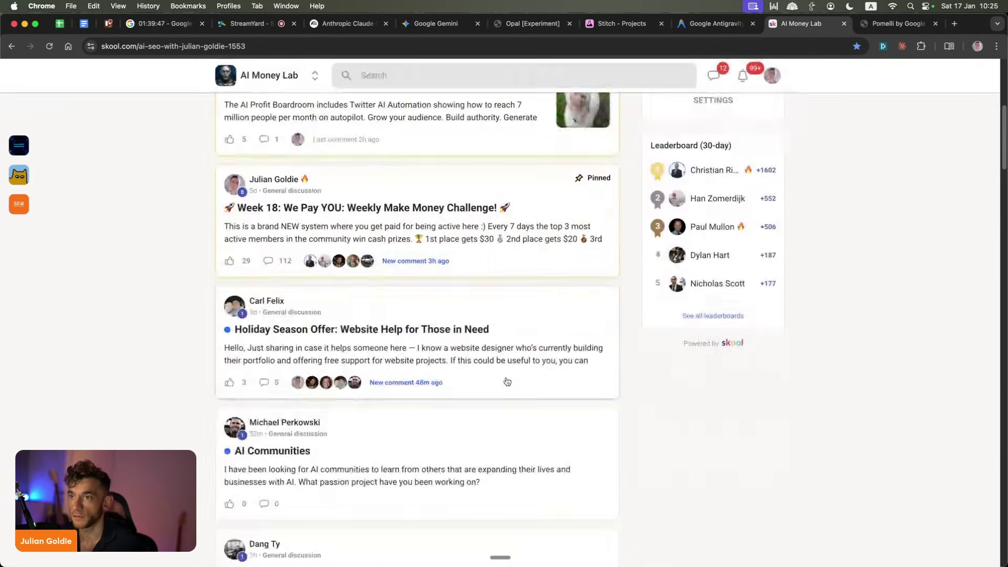
scroll(506, 389, "up", 20)
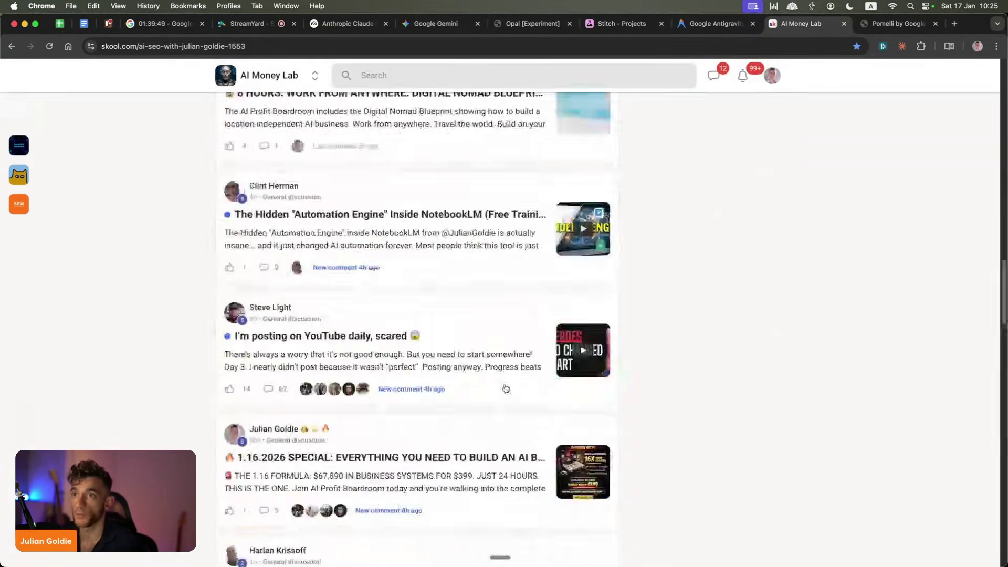
left_click(266, 104)
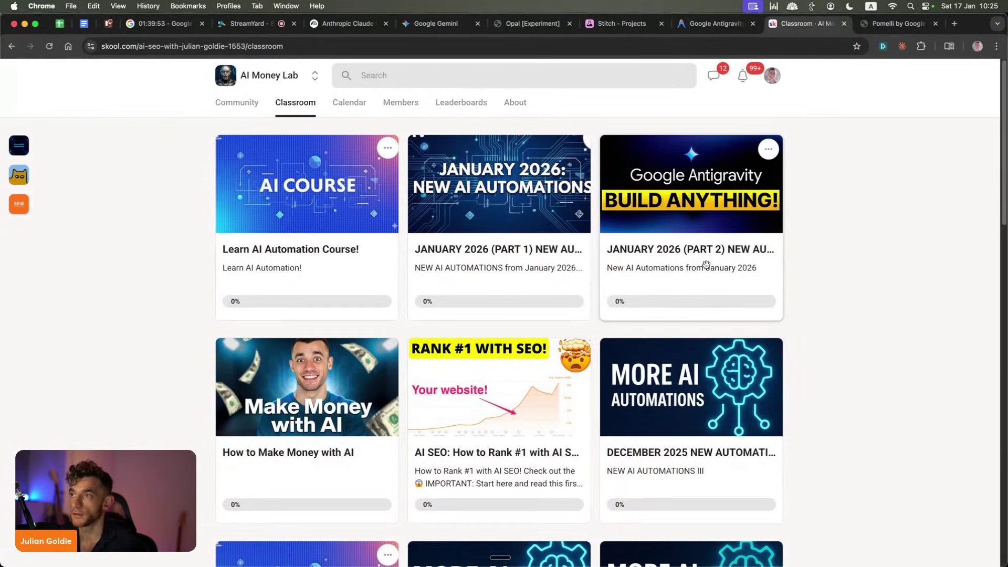
left_click(661, 246)
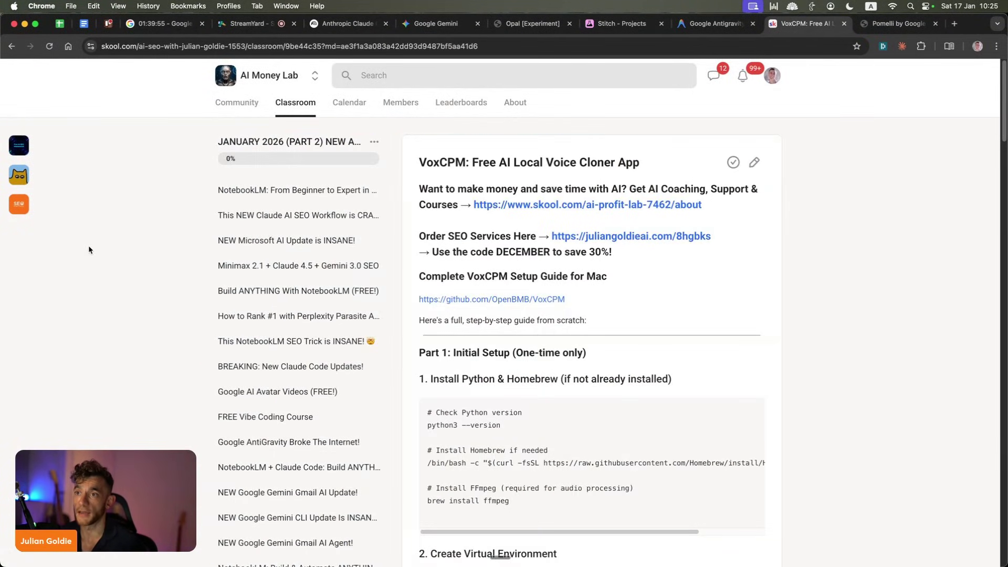
Select the VoxCPM lesson title 'Free AI Local Voice Cloner App'.
left_click_drag(414, 160, 653, 173)
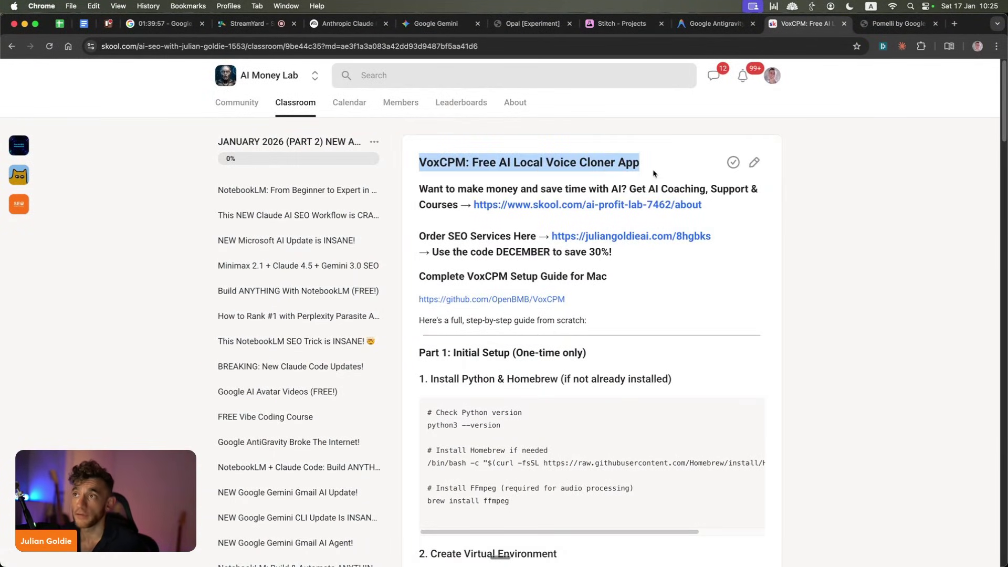
left_click(505, 168)
left_click_drag(471, 164, 640, 168)
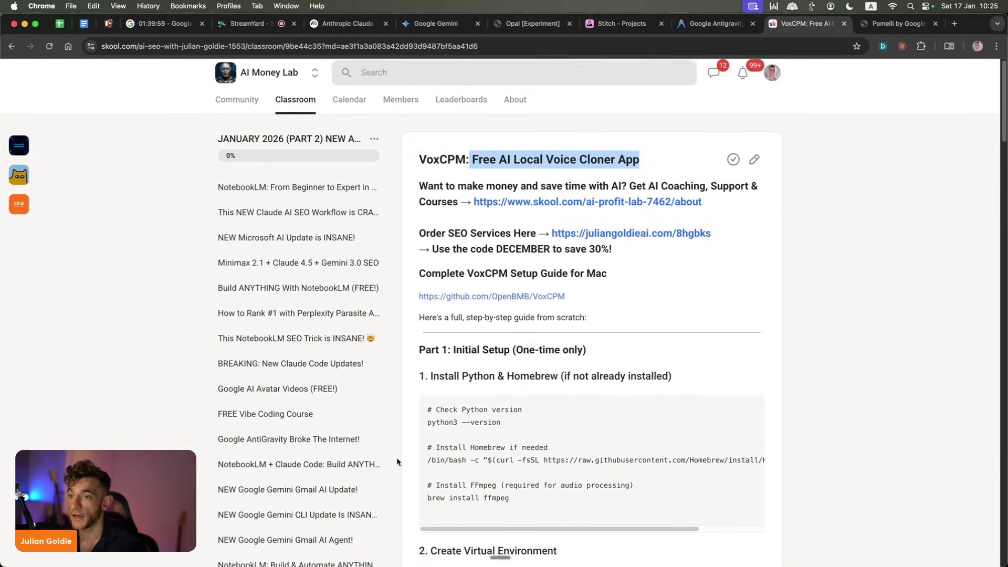
scroll(399, 453, "down", 20)
Open the Claude Text to Speech Method and NotebookLM + Gemini 3 lessons, then return to Classroom.
left_click(311, 259)
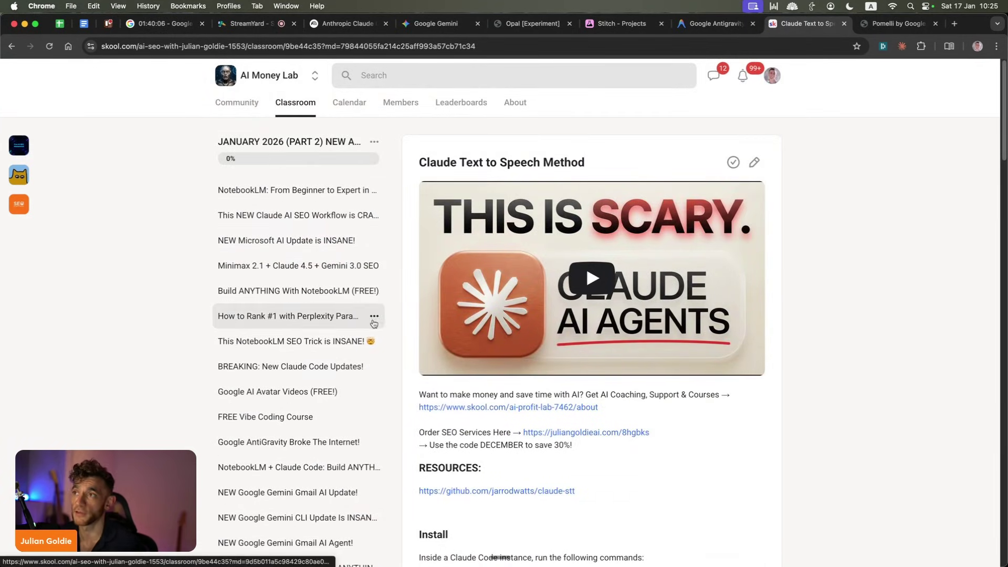
scroll(304, 315, "down", 10)
left_click(304, 310)
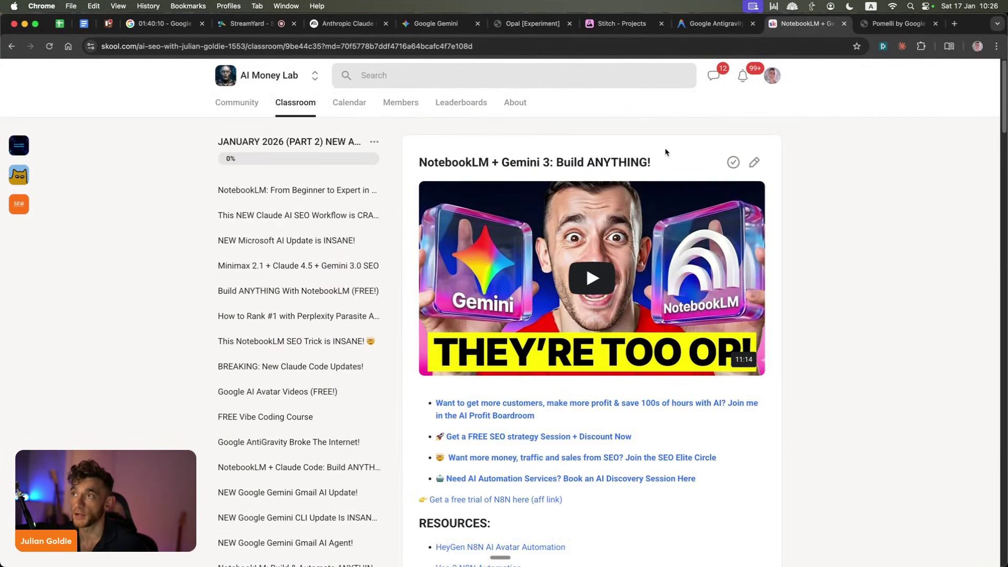
left_click(293, 104)
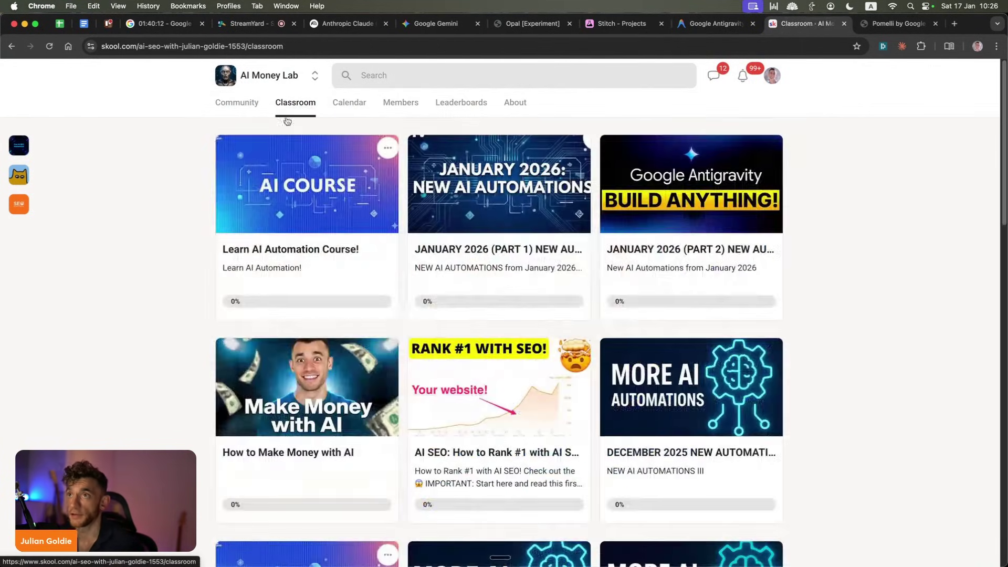
Open the AI Profit Boardroom classroom from the address bar and view its About page heading.
key("super+l")
type("aistudio.google.com")
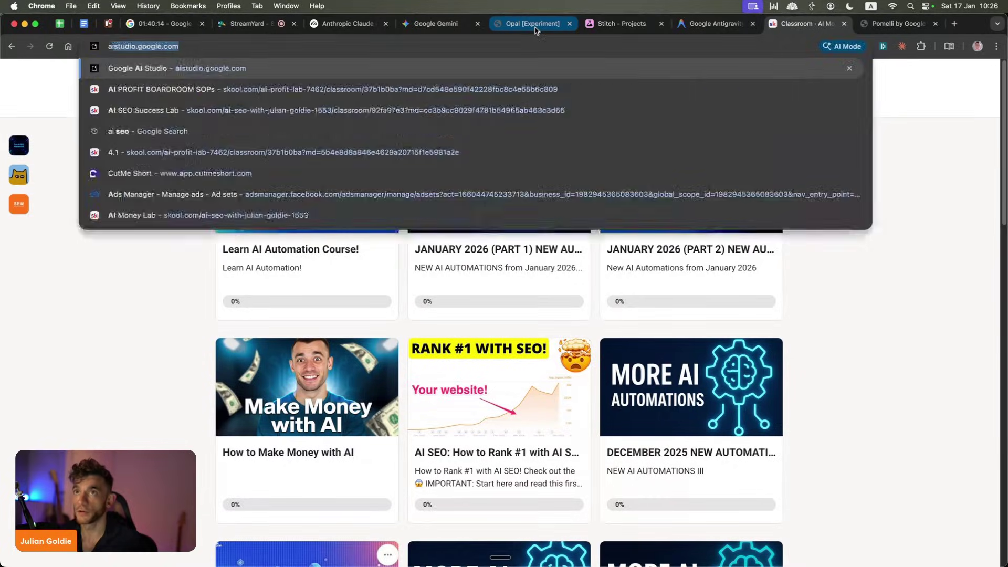
key("Down")
key("Return")
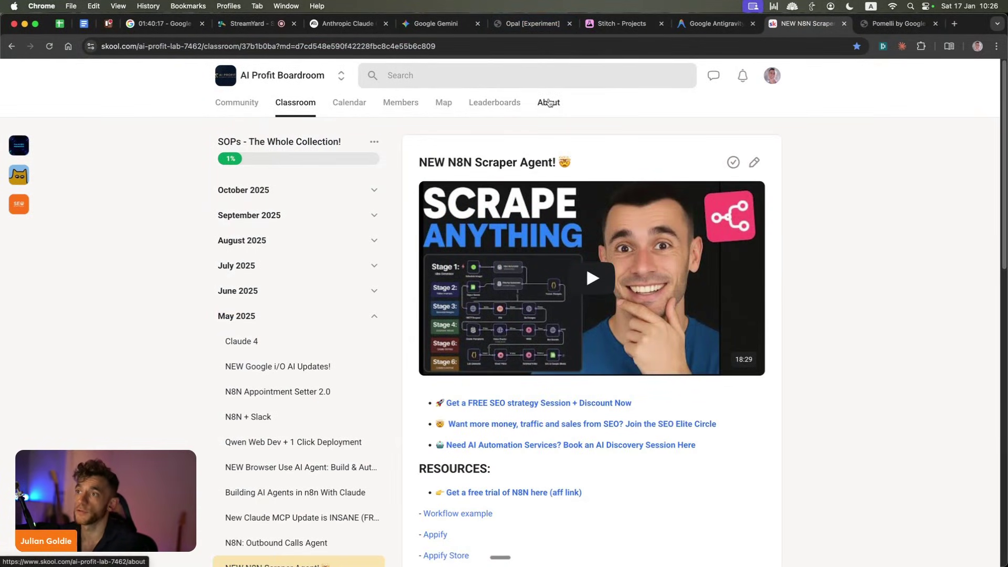
left_click(549, 102)
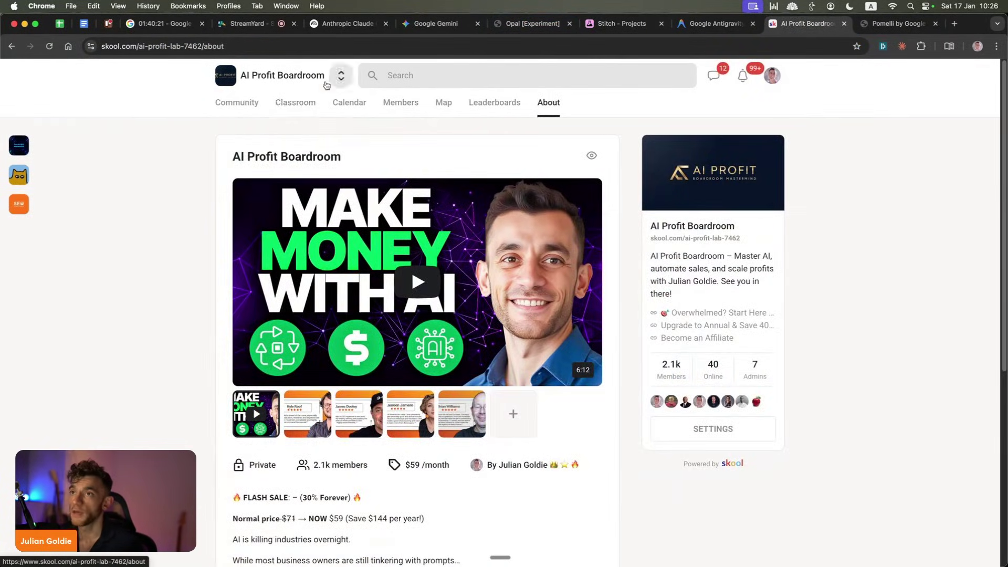
left_click_drag(218, 138, 391, 151)
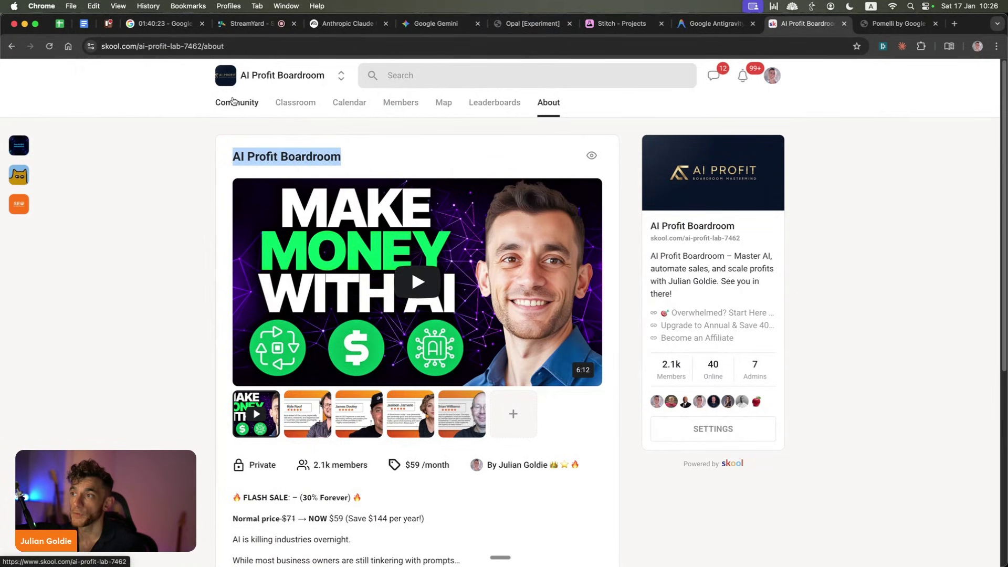
key("super+bracketleft")
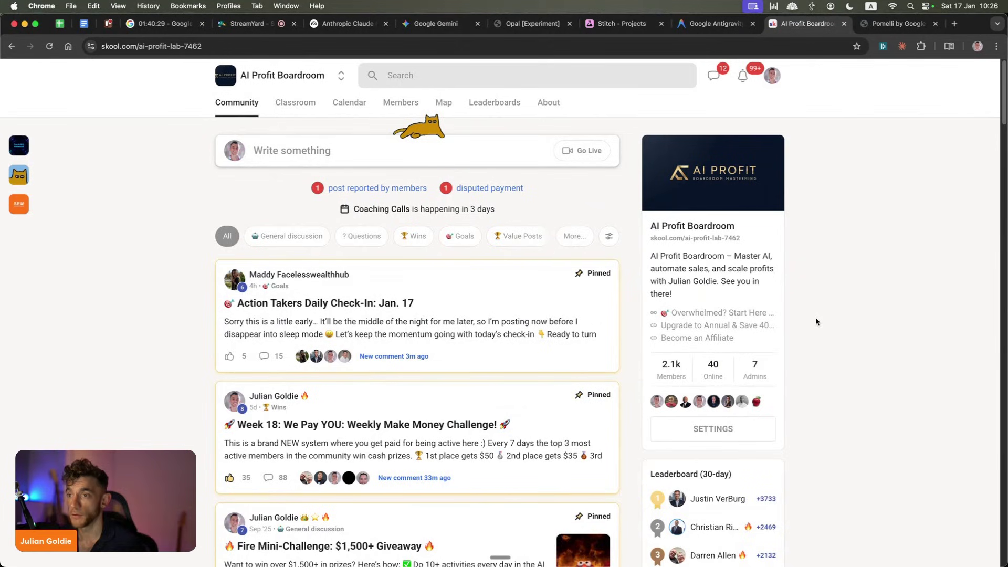
Read the 'Building an AI Tool for My Travel Blog' post and scroll through the community feed.
scroll(642, 342, "down", 10)
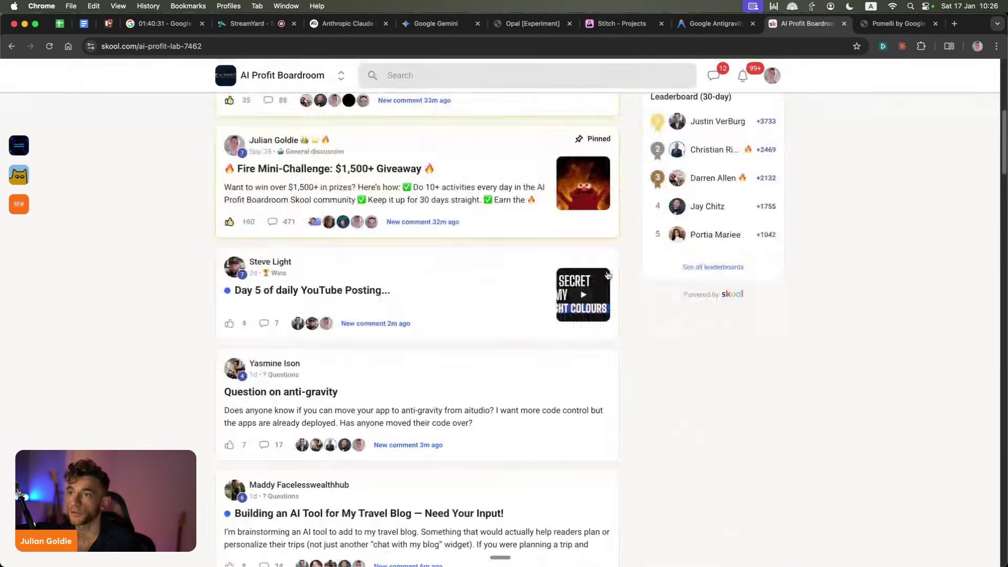
scroll(642, 341, "down", 3)
left_click(469, 212)
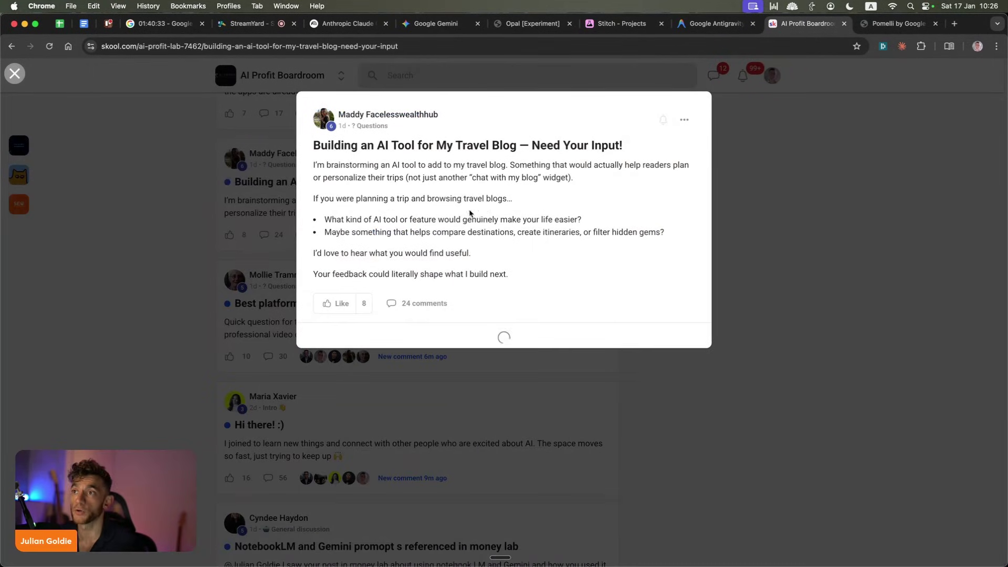
scroll(517, 299, "down", 10)
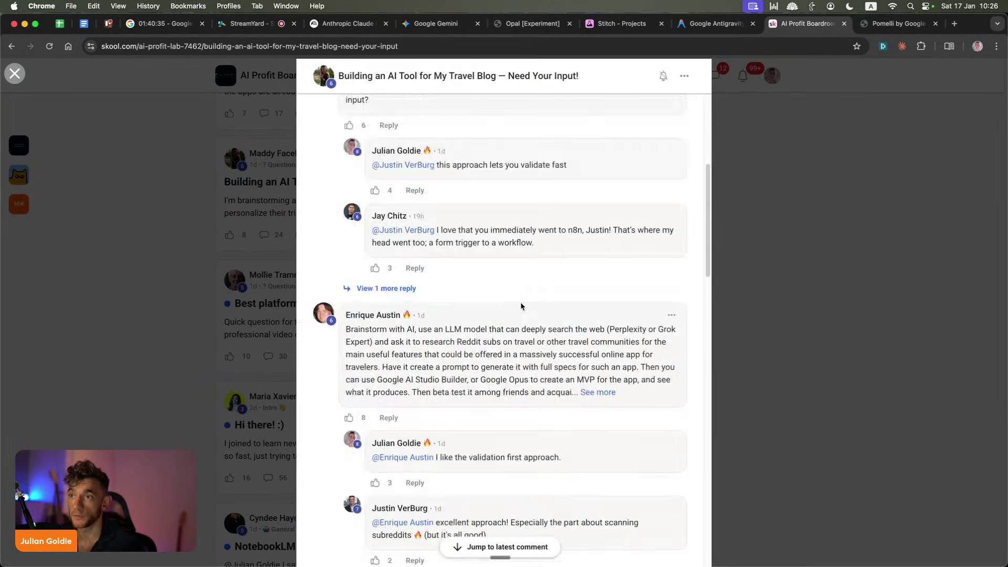
left_click(758, 262)
scroll(576, 295, "down", 2)
scroll(576, 295, "down", 5)
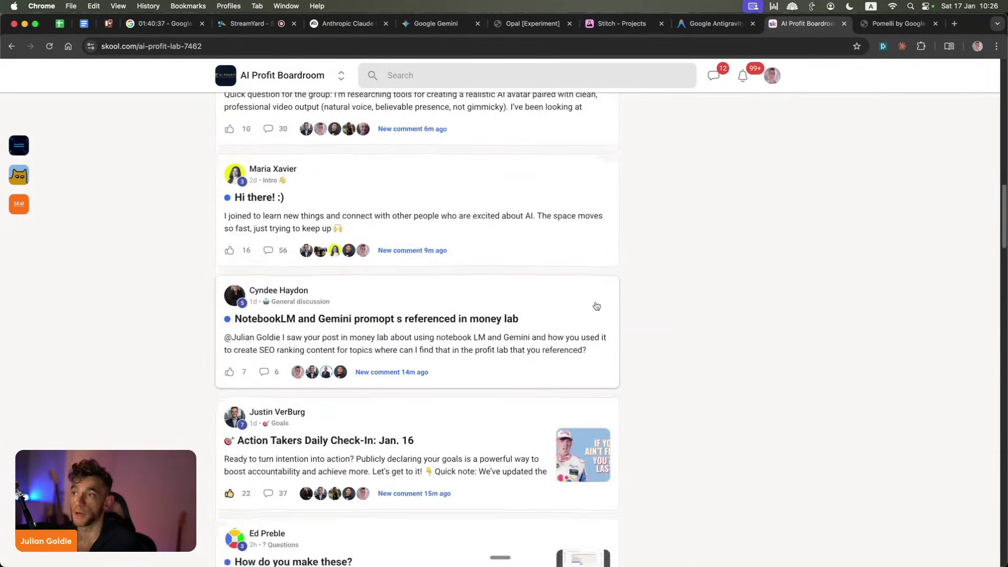
scroll(682, 324, "down", 3)
scroll(682, 323, "down", 15)
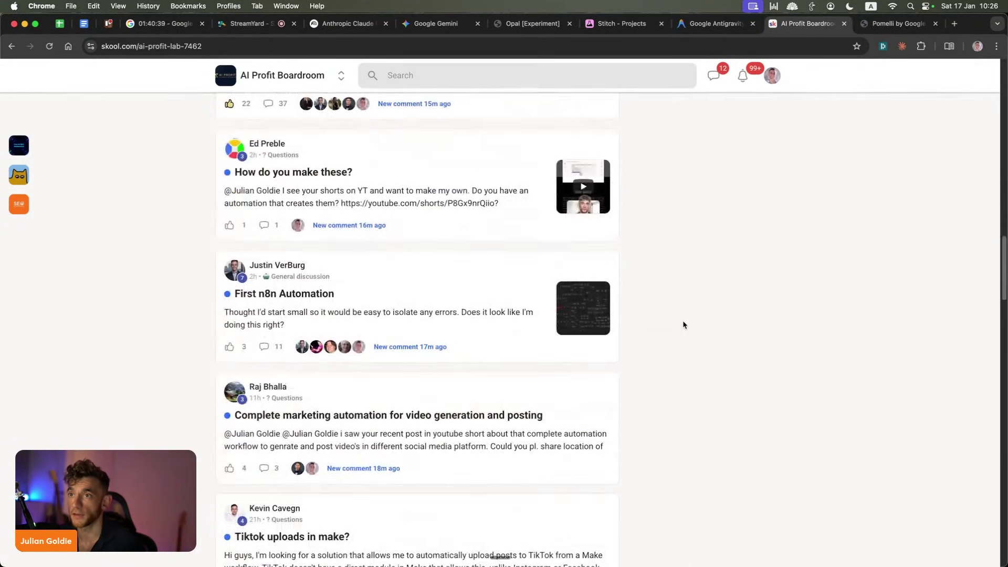
scroll(422, 260, "up", 20)
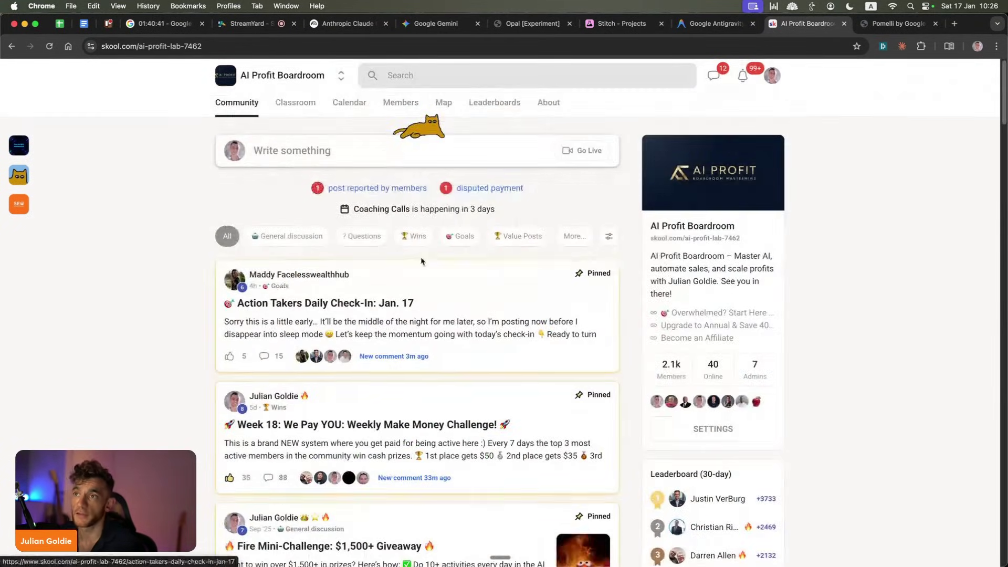
Filter the feed to Questions and read the 'Question on anti-gravity' post.
left_click(347, 235)
left_click(267, 320)
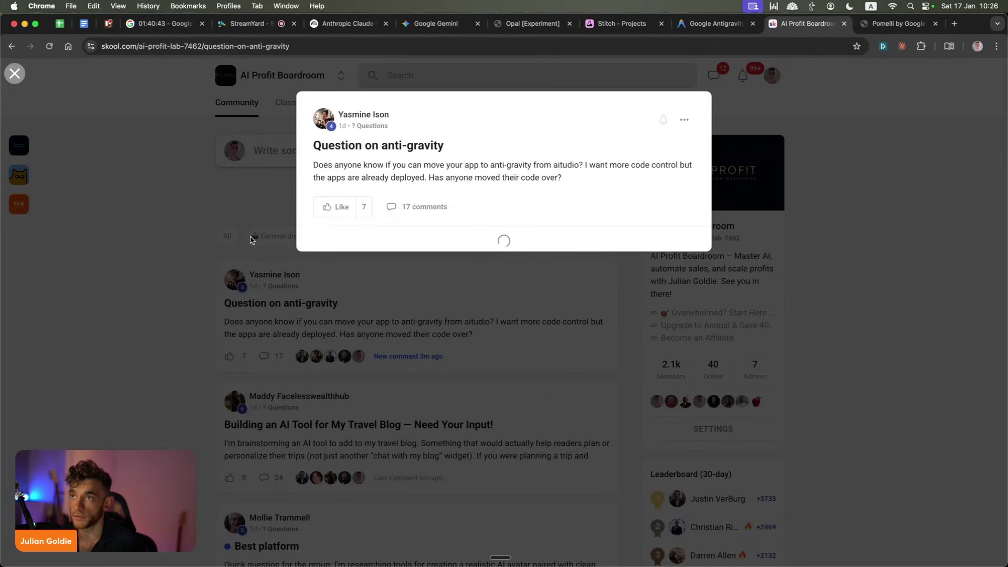
left_click_drag(315, 145, 532, 167)
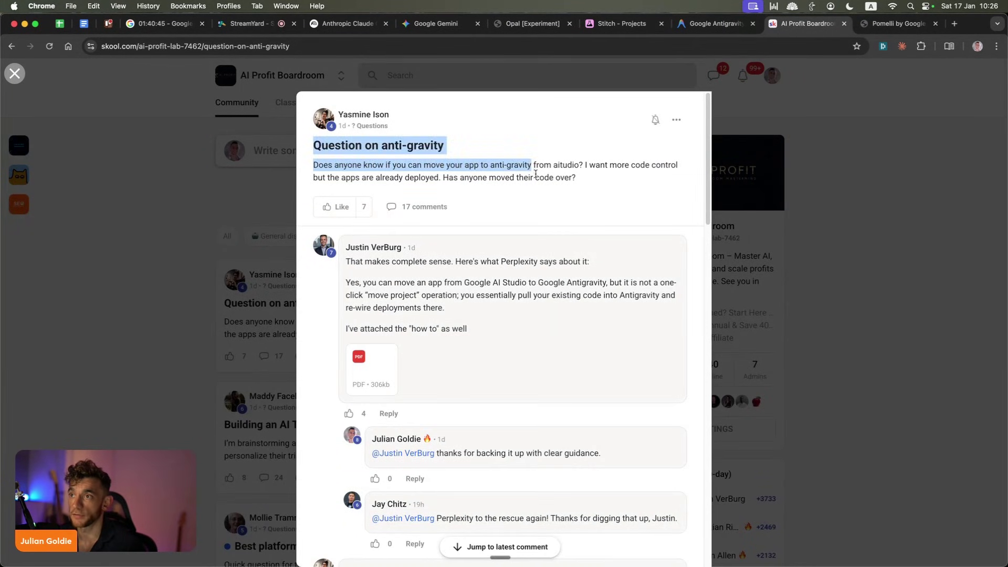
scroll(553, 216, "down", 15)
key("Escape")
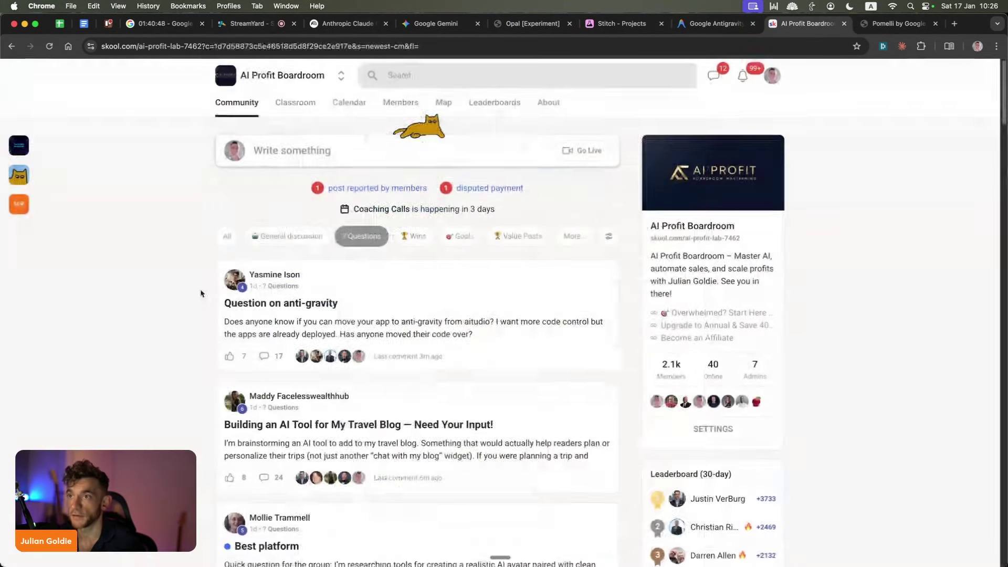
Filter the feed to Wins posts and scroll through them.
left_click(428, 238)
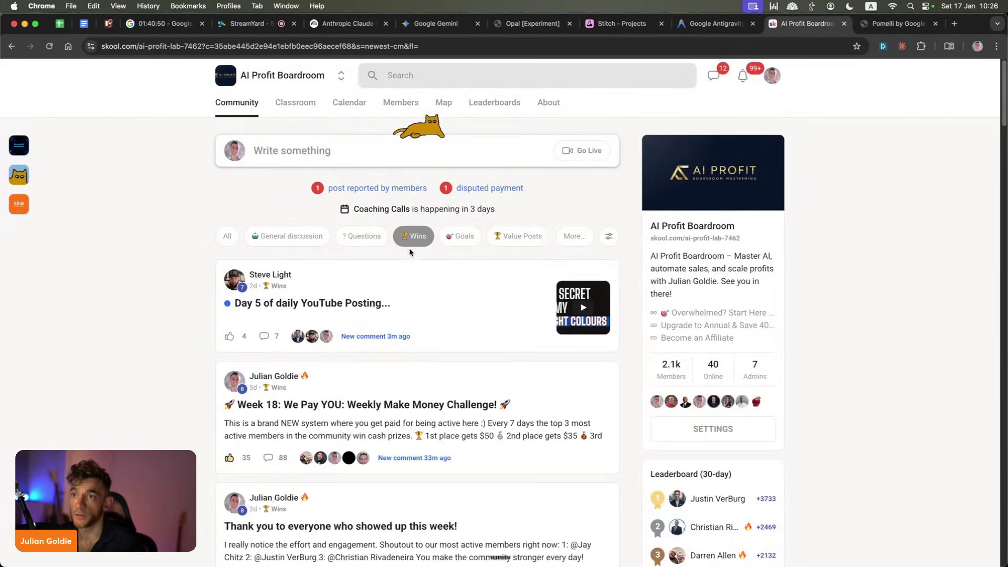
scroll(409, 252, "down", 15)
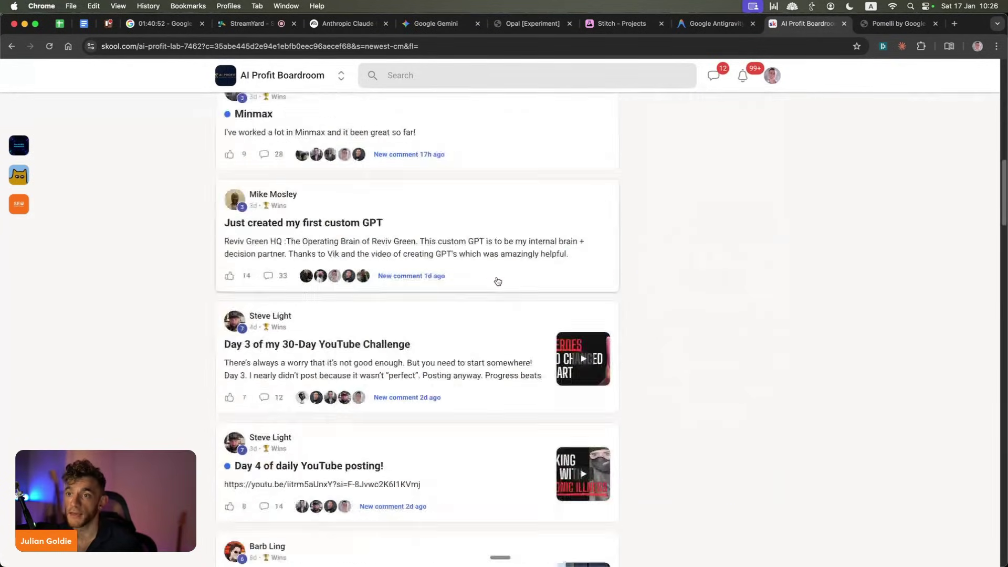
scroll(498, 282, "down", 20)
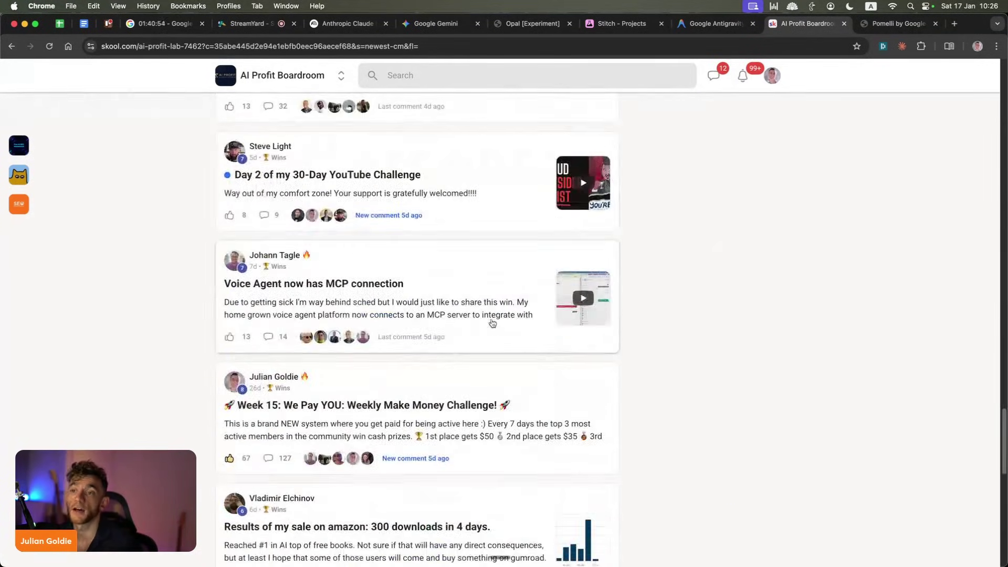
scroll(492, 323, "down", 10)
scroll(328, 344, "up", 14)
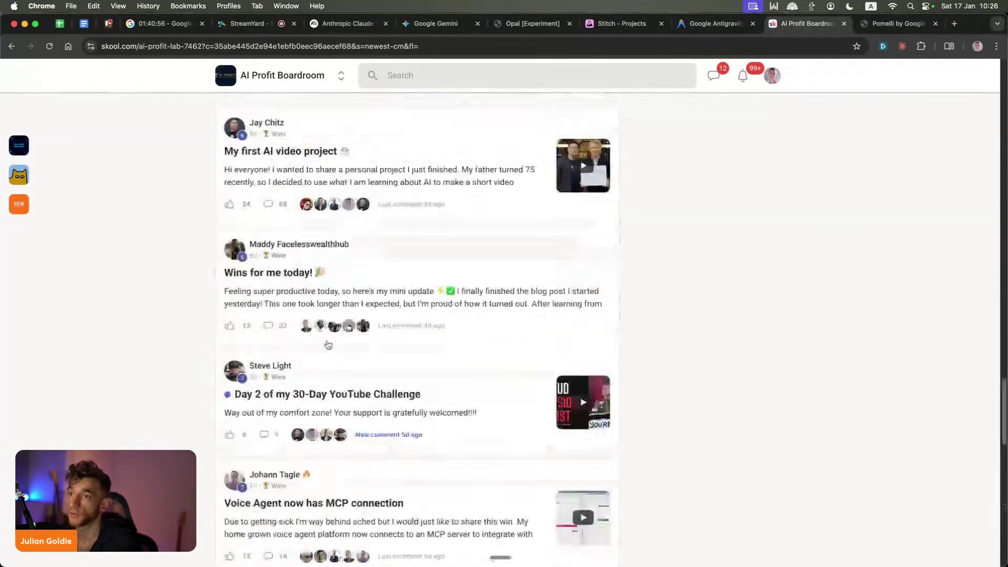
scroll(328, 344, "up", 15)
Open the 'Testimonials - AI Profit Boardroom' doc from a new tab and page through to page 68 of 114.
key("super+t")
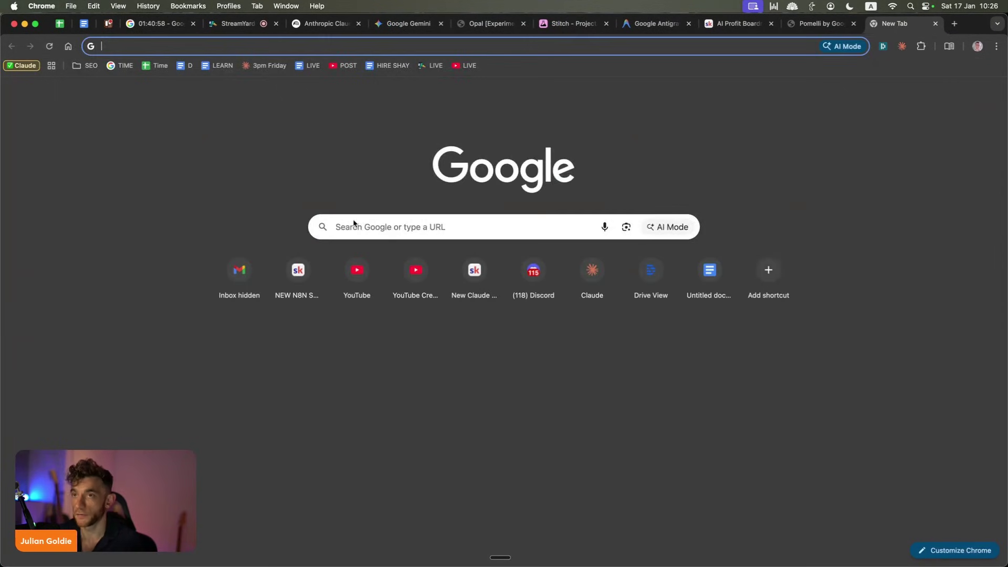
type("testimonials - AI Profit Boardroom - Google Docs")
key("Return")
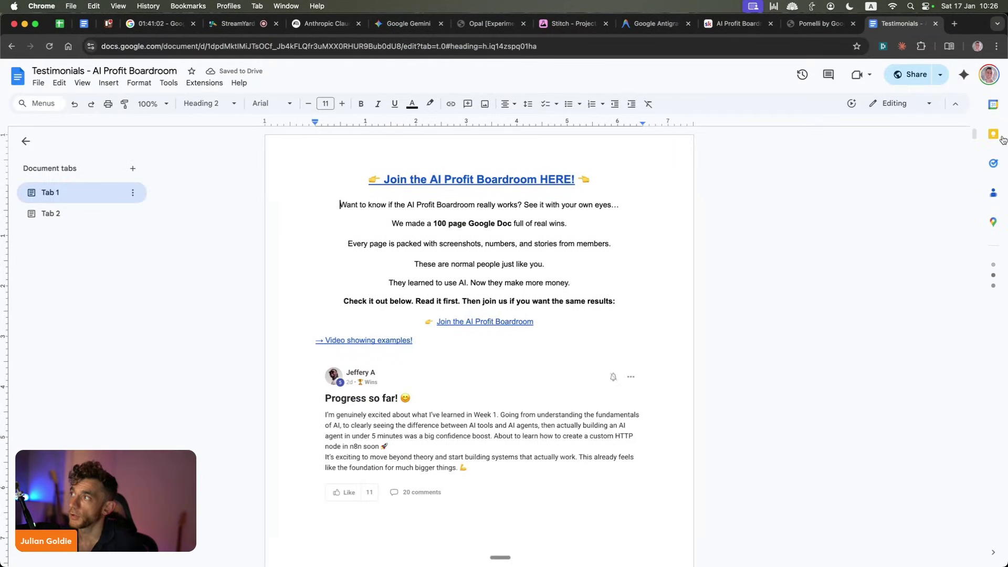
left_click_drag(973, 136, 972, 155)
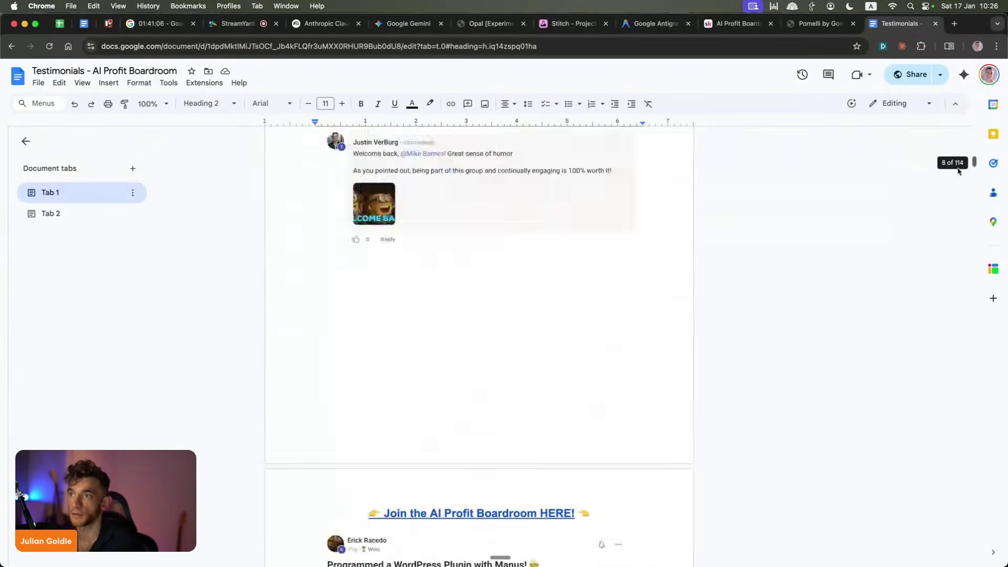
scroll(705, 261, "down", 15)
scroll(704, 262, "down", 20)
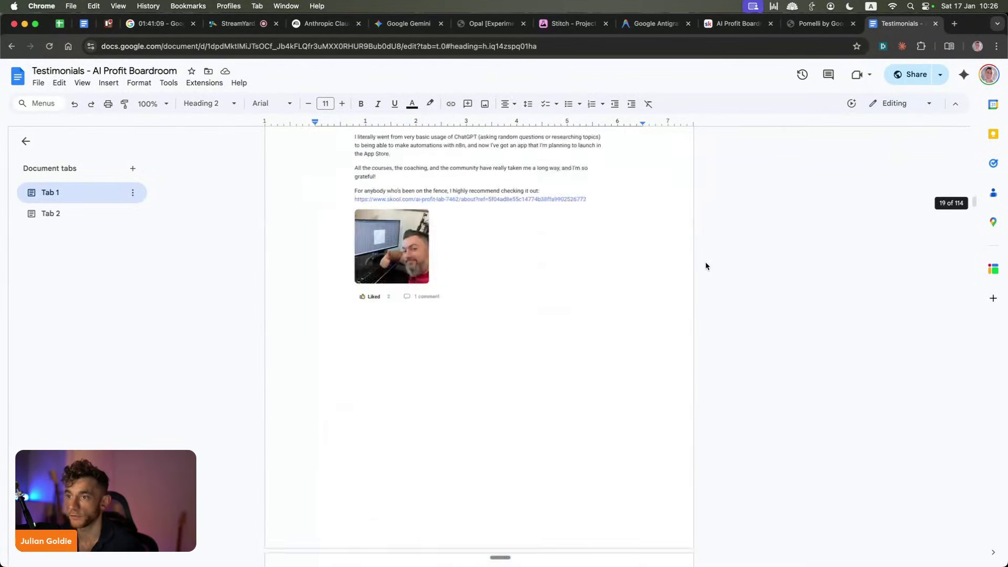
scroll(668, 246, "down", 20)
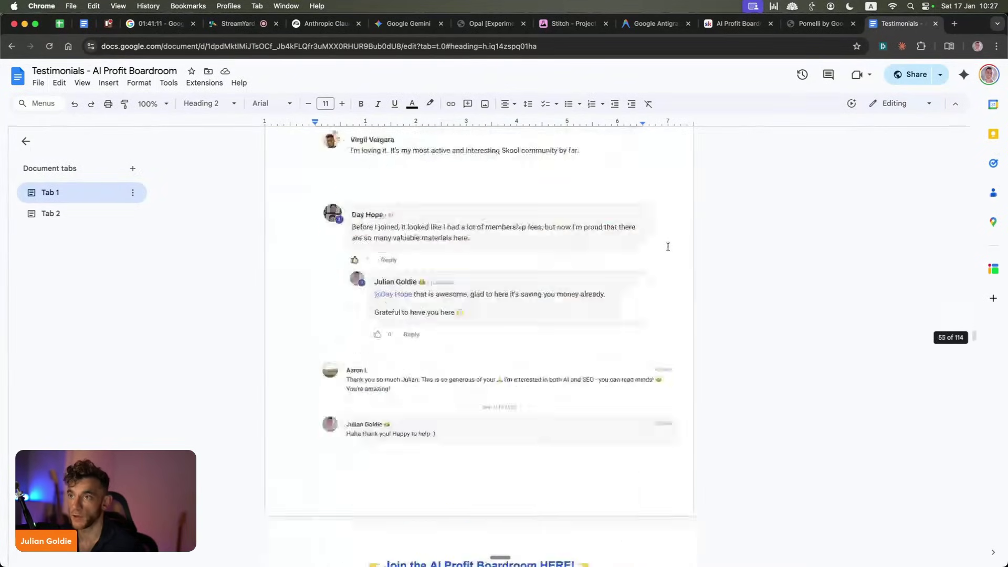
scroll(667, 246, "up", 20)
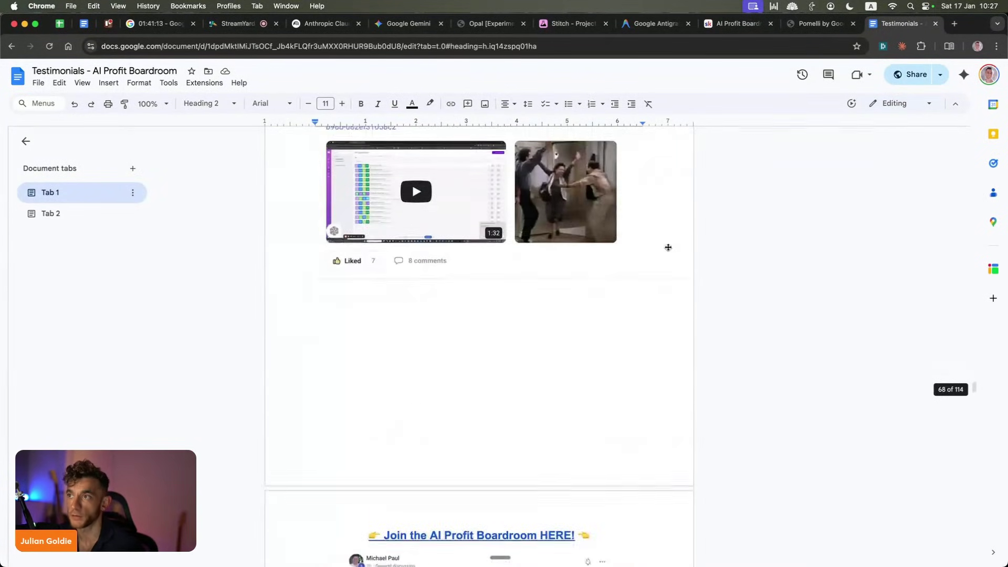